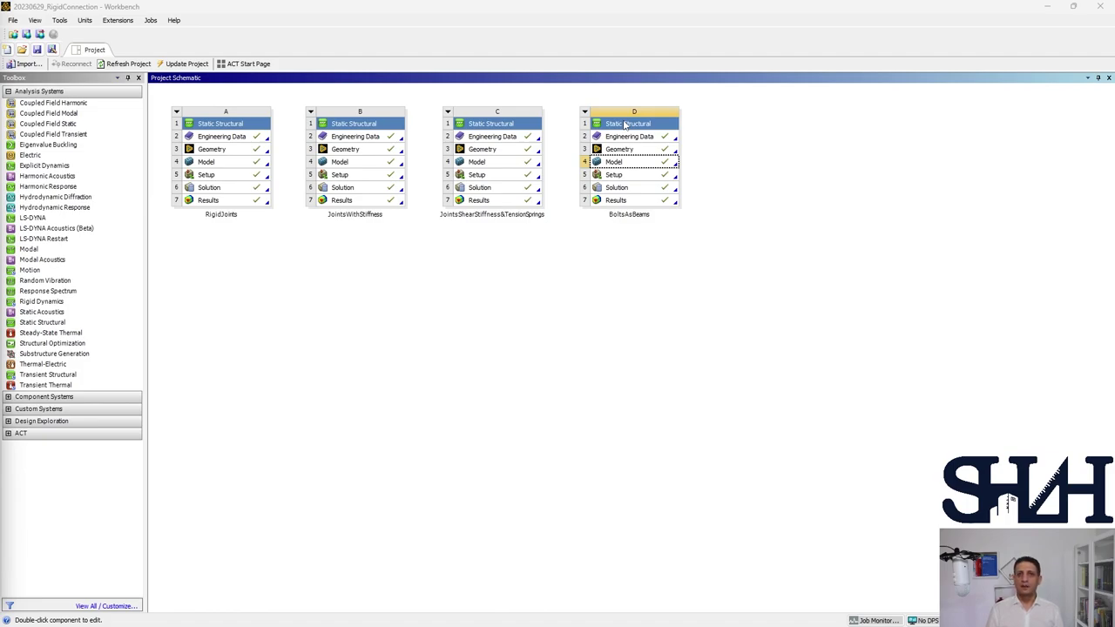
Duplicate the BoltsAsBeams static structural system and name the copy BoltsAsBeams_ResistanceOfConnection
right_click(625, 125)
click(635, 154)
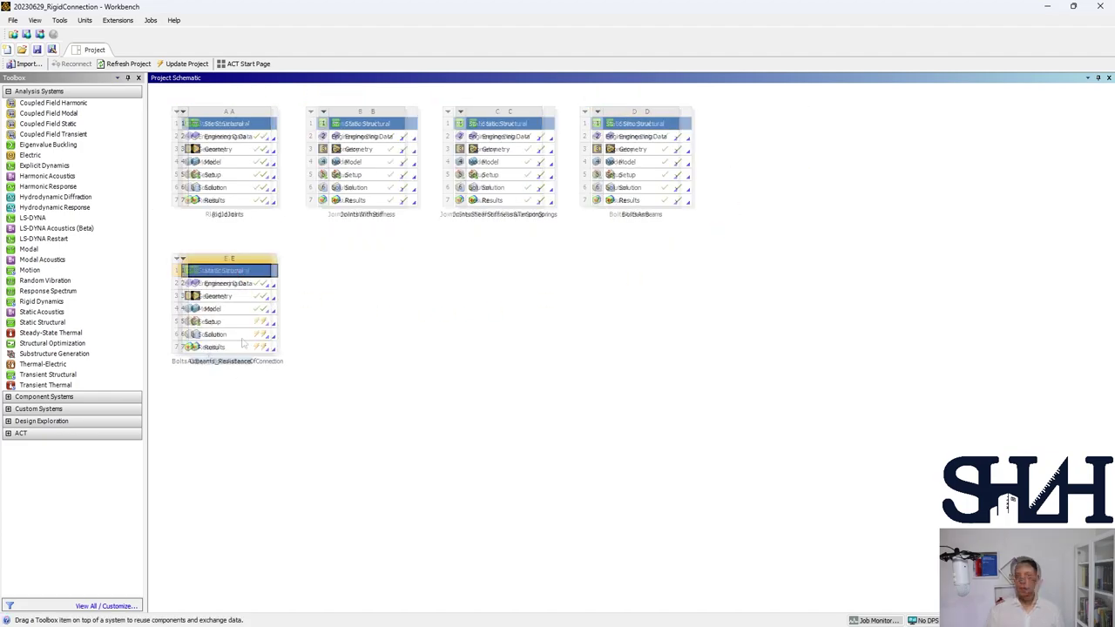
key(Return)
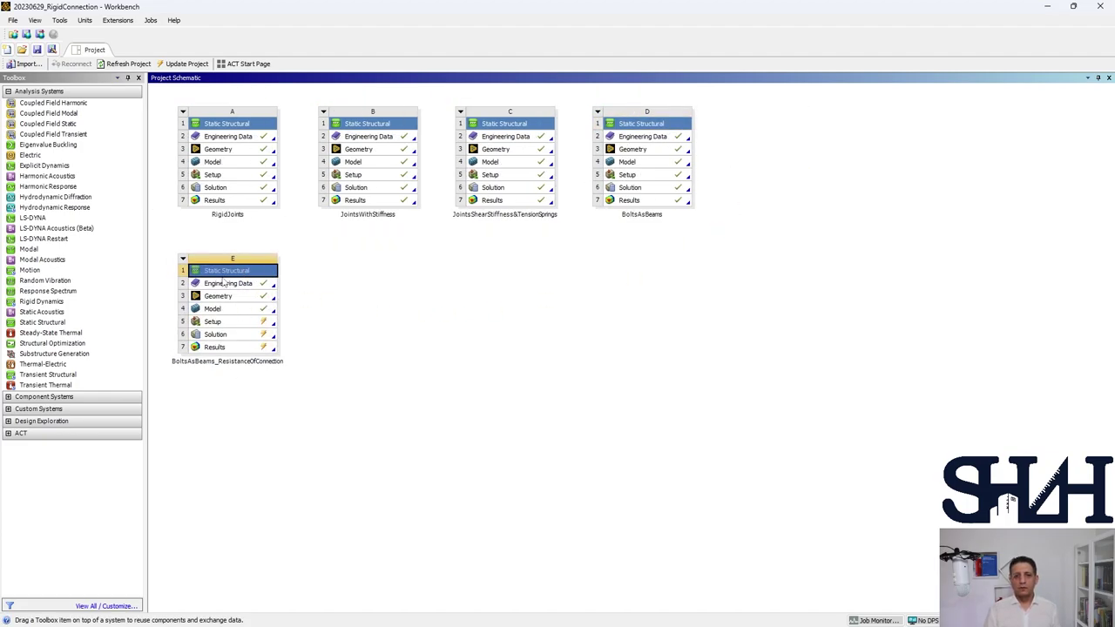
Add Structural Steel NL from the General Non-linear Materials library twice to the new system's engineering data
double_click(225, 284)
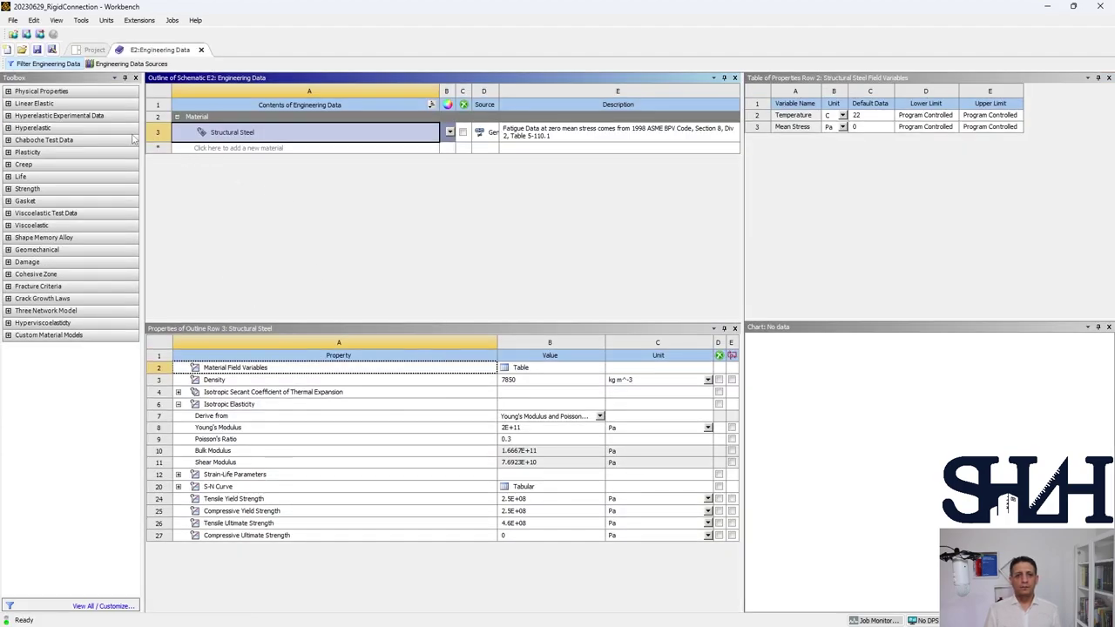
click(141, 64)
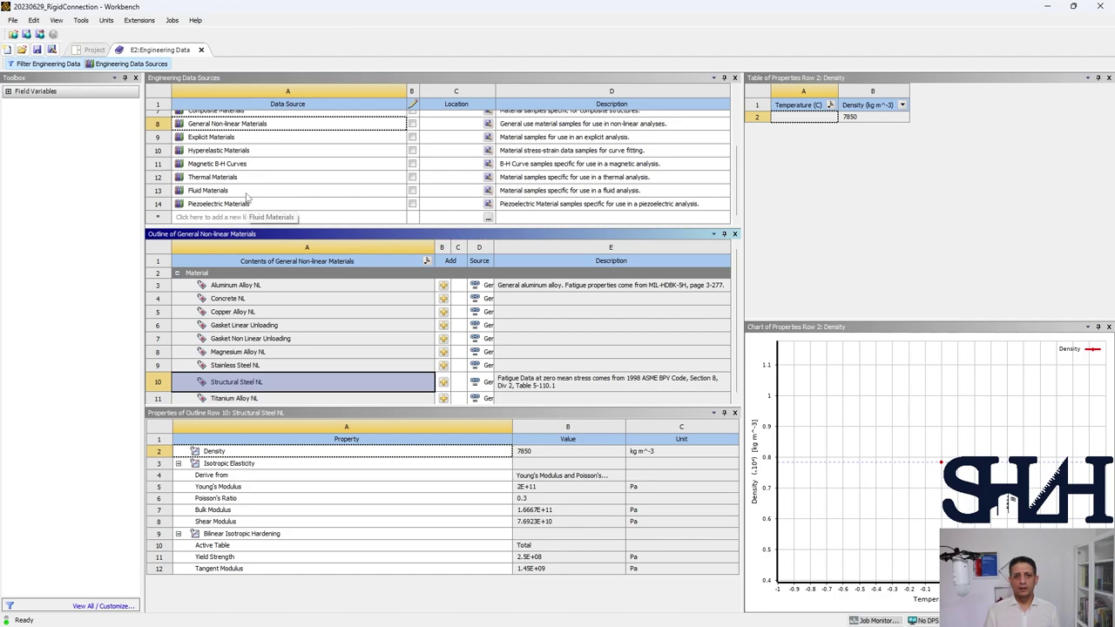
click(222, 126)
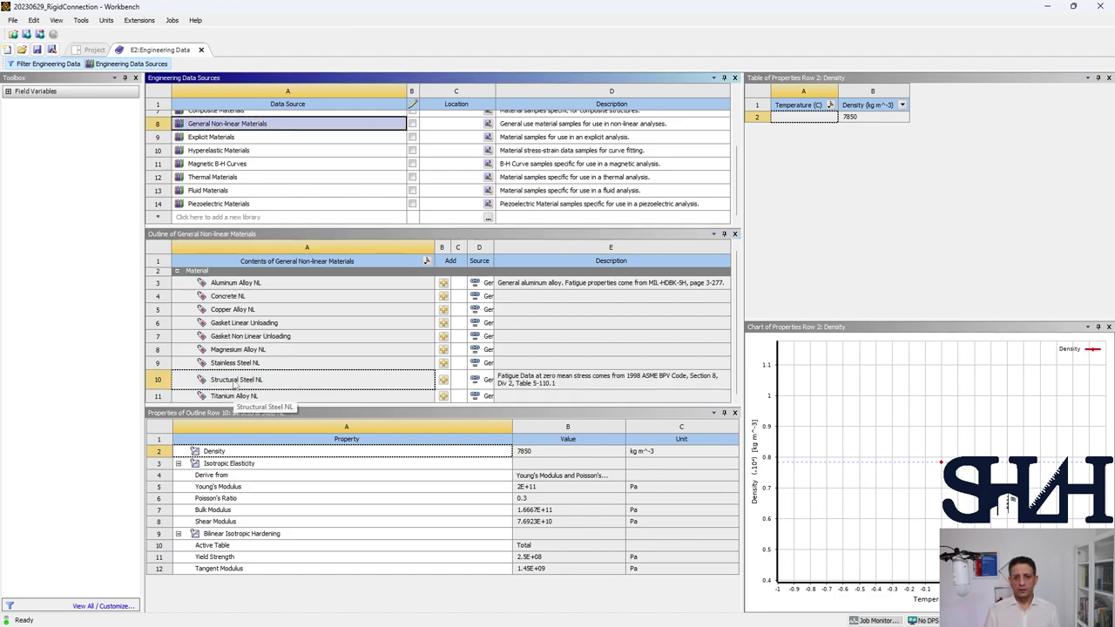
click(235, 381)
click(443, 381)
click(126, 63)
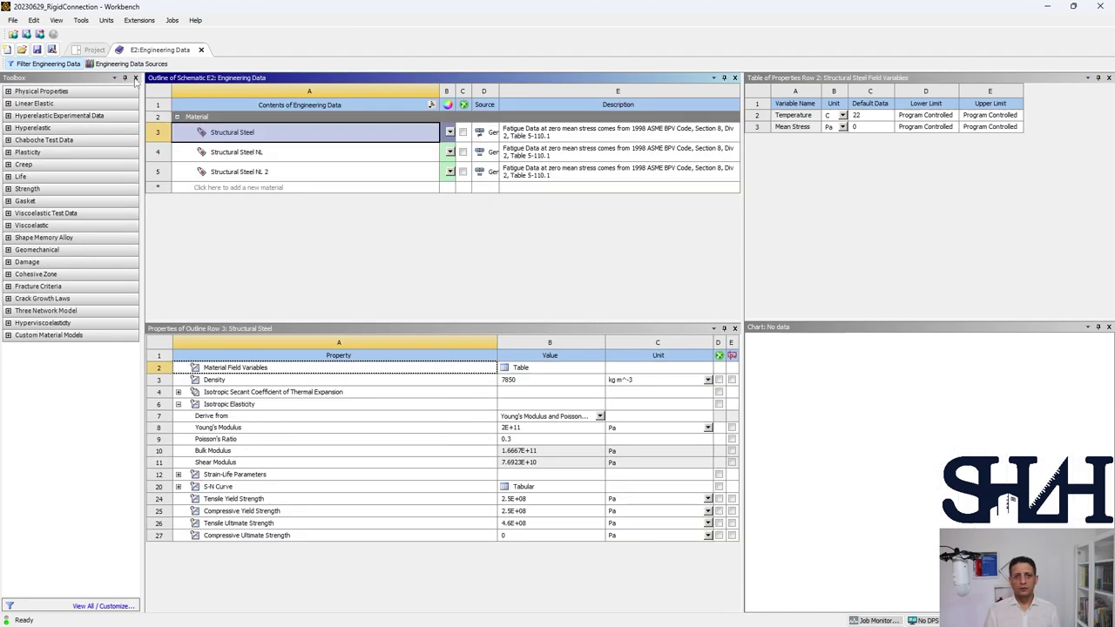
Delete the default Structural Steel material and rename Structural Steel NL as S355
right_click(258, 136)
click(284, 183)
double_click(250, 133)
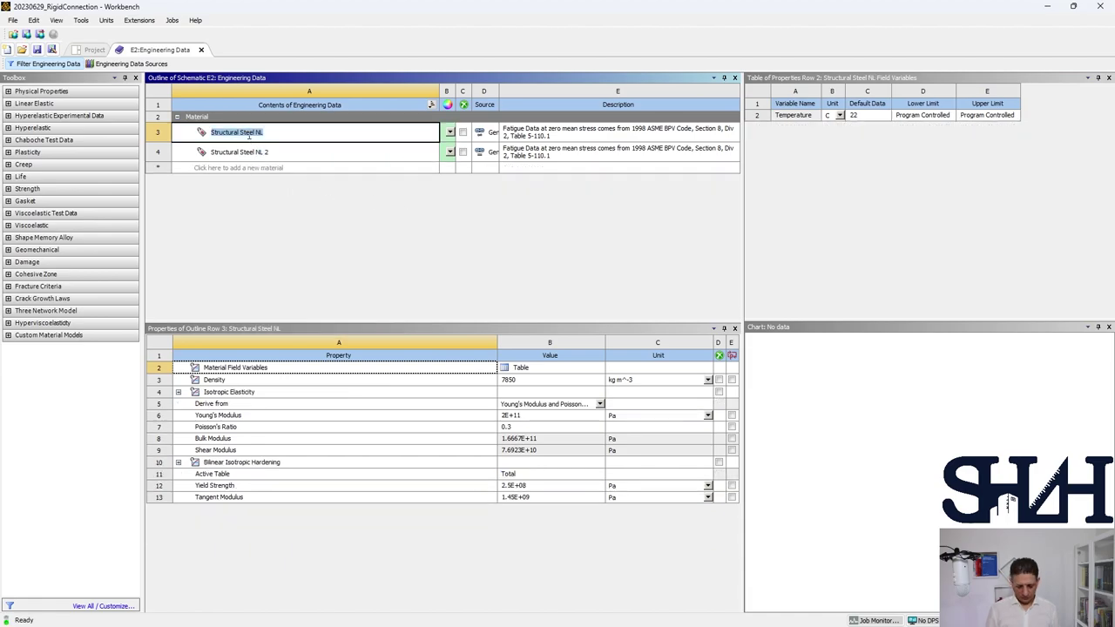
text(S355)
key(Return)
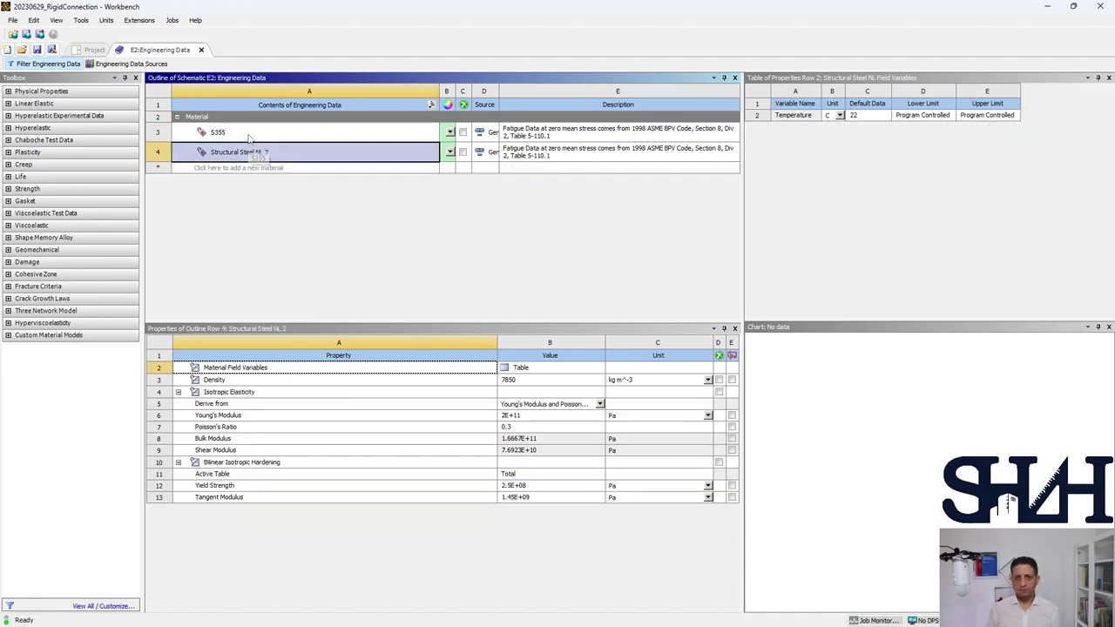
Rename the Structural Steel NL 2 material as M8.8
double_click(243, 154)
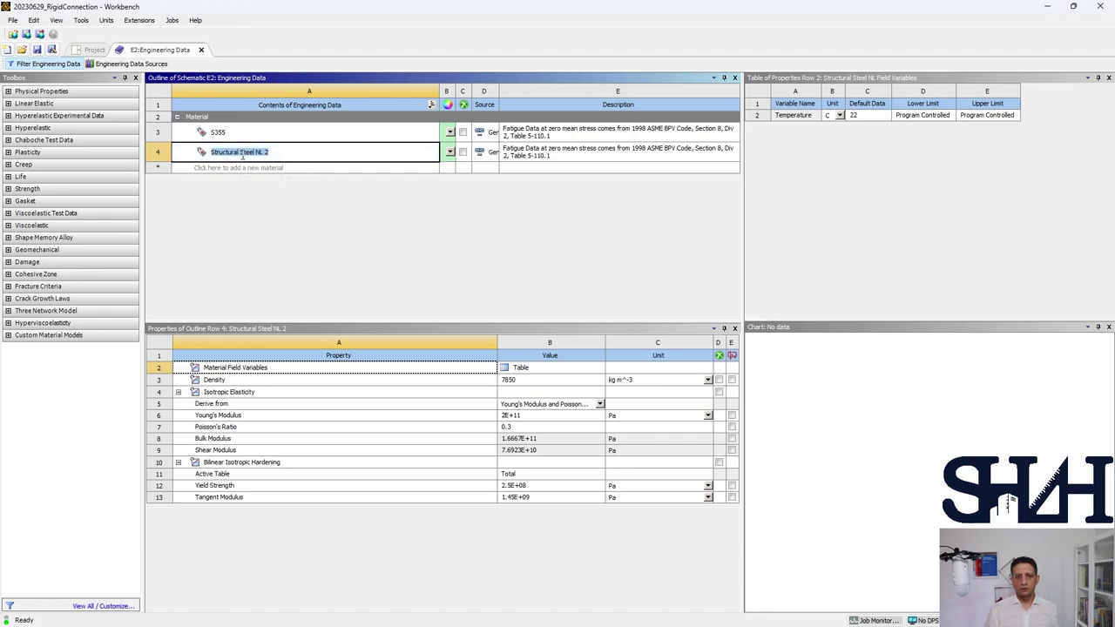
text(M8.8)
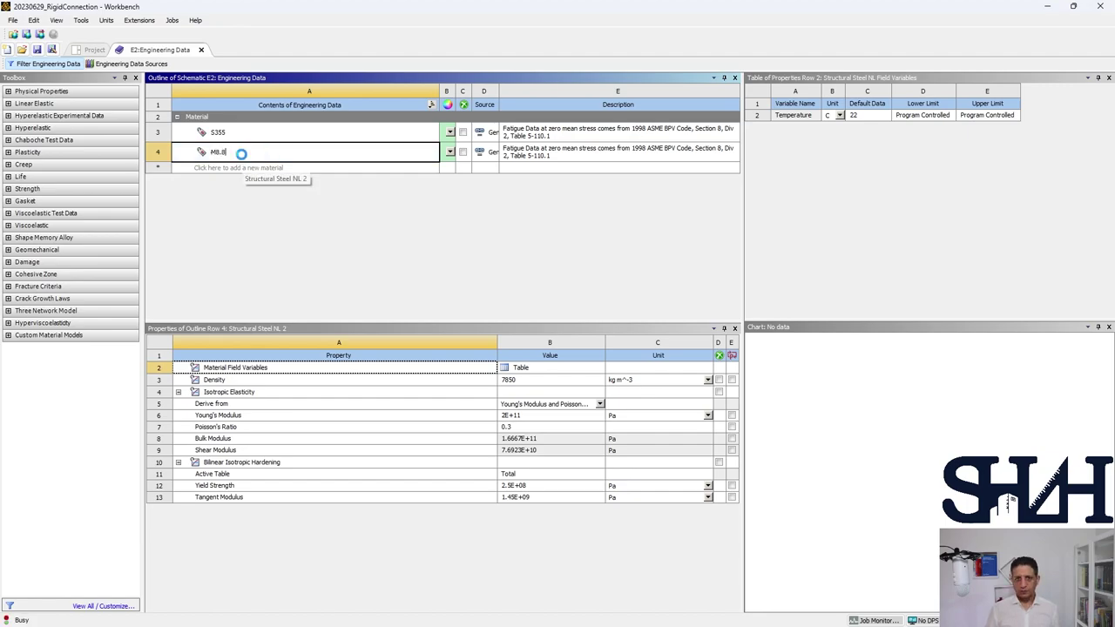
key(Return)
Set the Young's modulus of the S355 material to 210 GPa
click(248, 138)
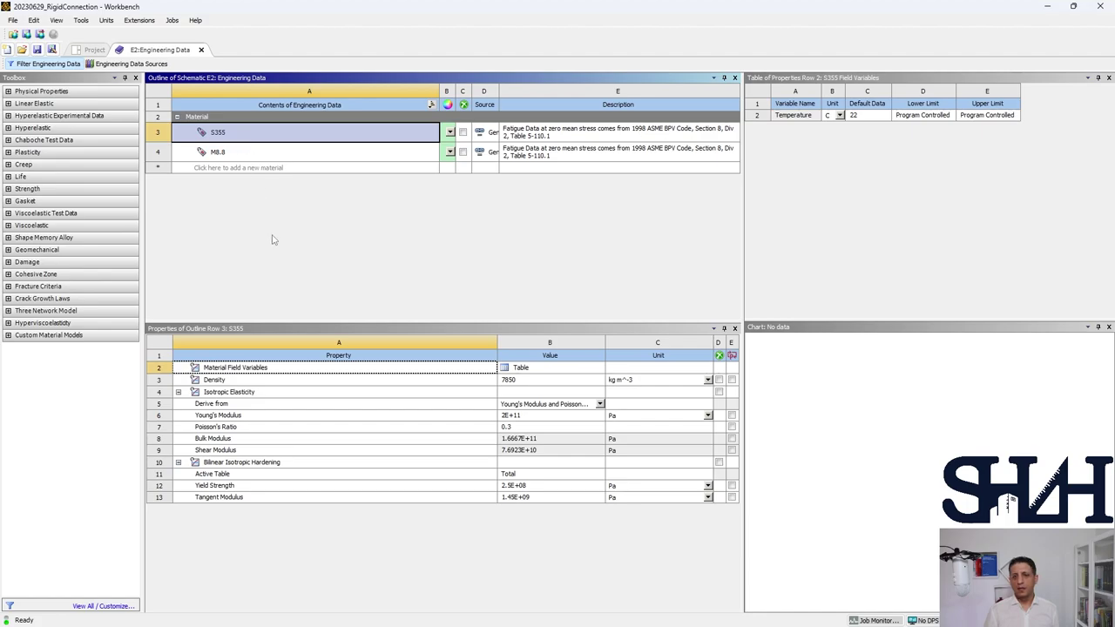
click(631, 417)
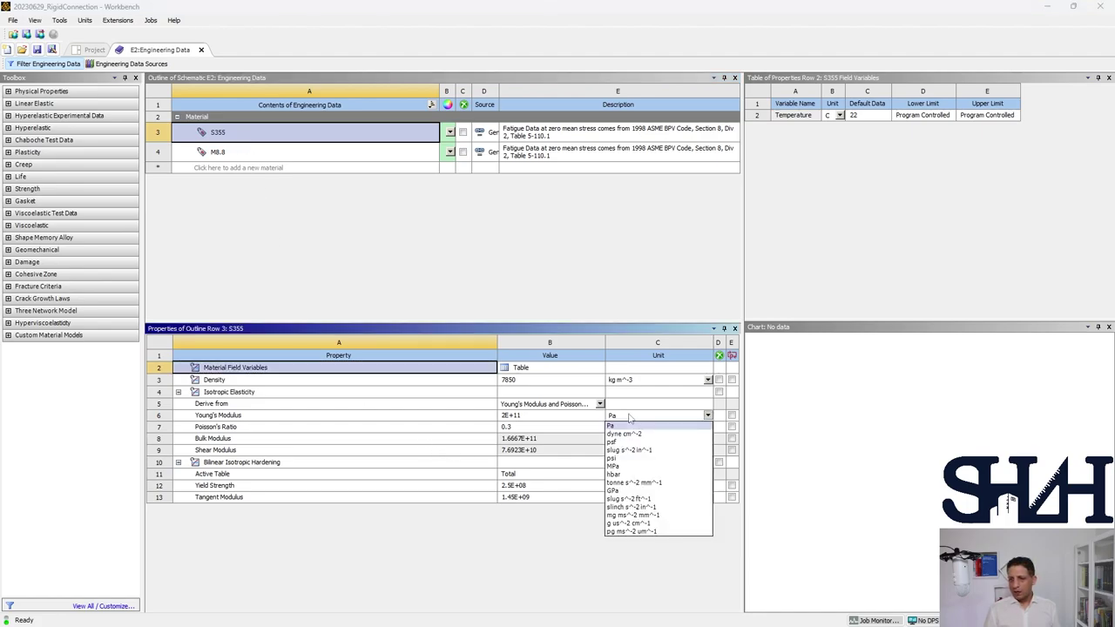
click(614, 491)
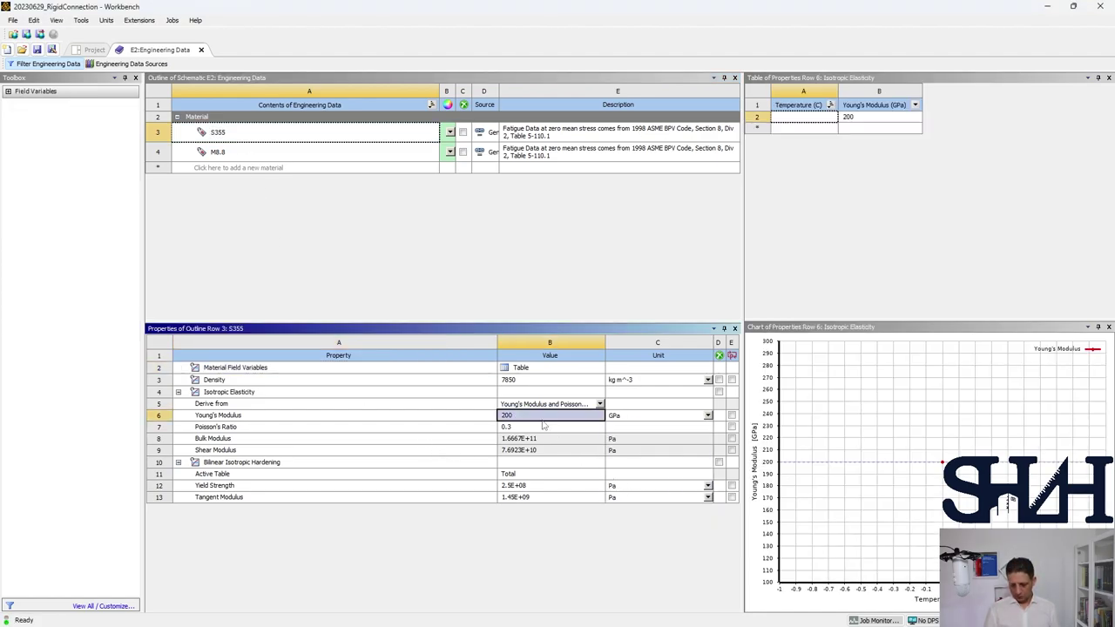
text(210)
key(Return)
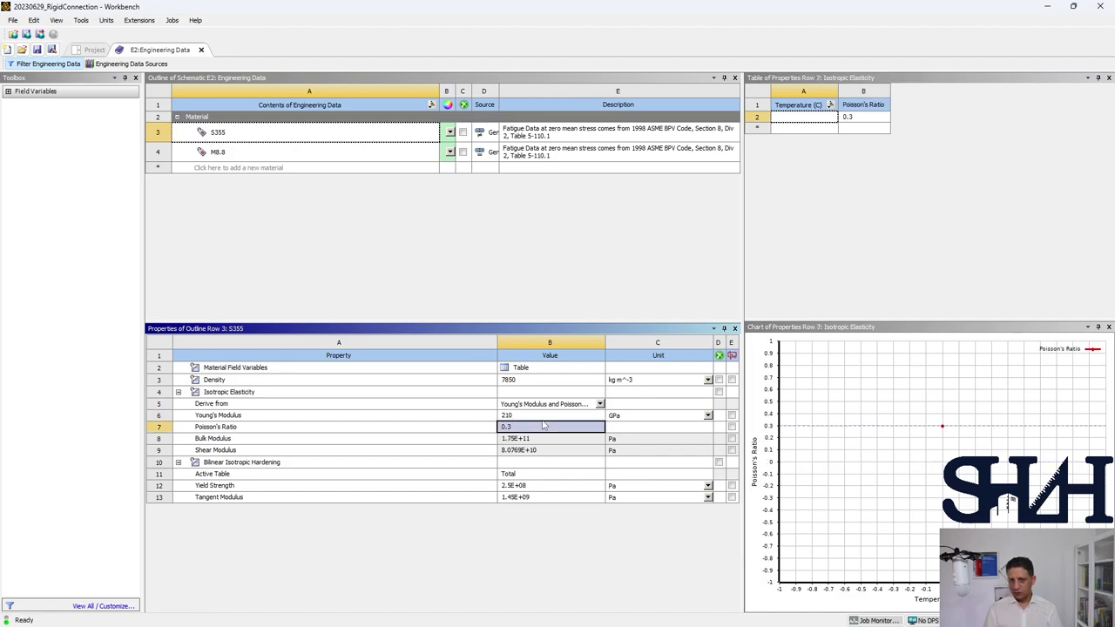
Set the bilinear hardening of S355 to a yield strength of 355 MPa and a tangent modulus of 1 MPa
click(629, 491)
click(629, 537)
click(621, 500)
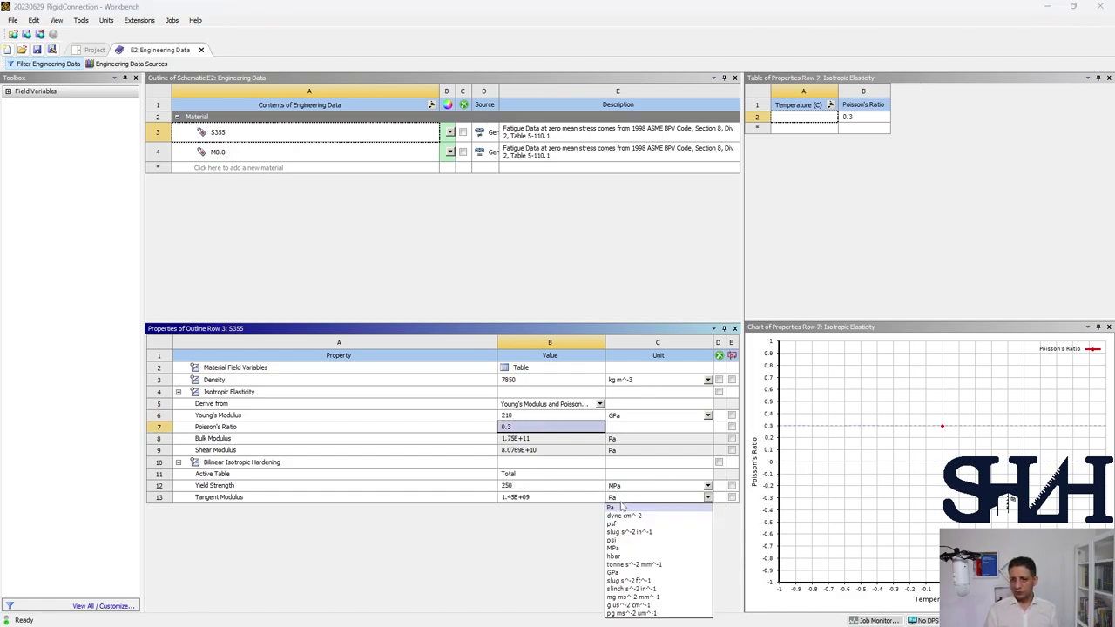
click(629, 549)
click(542, 489)
text(355)
key(Return)
click(540, 498)
text(1)
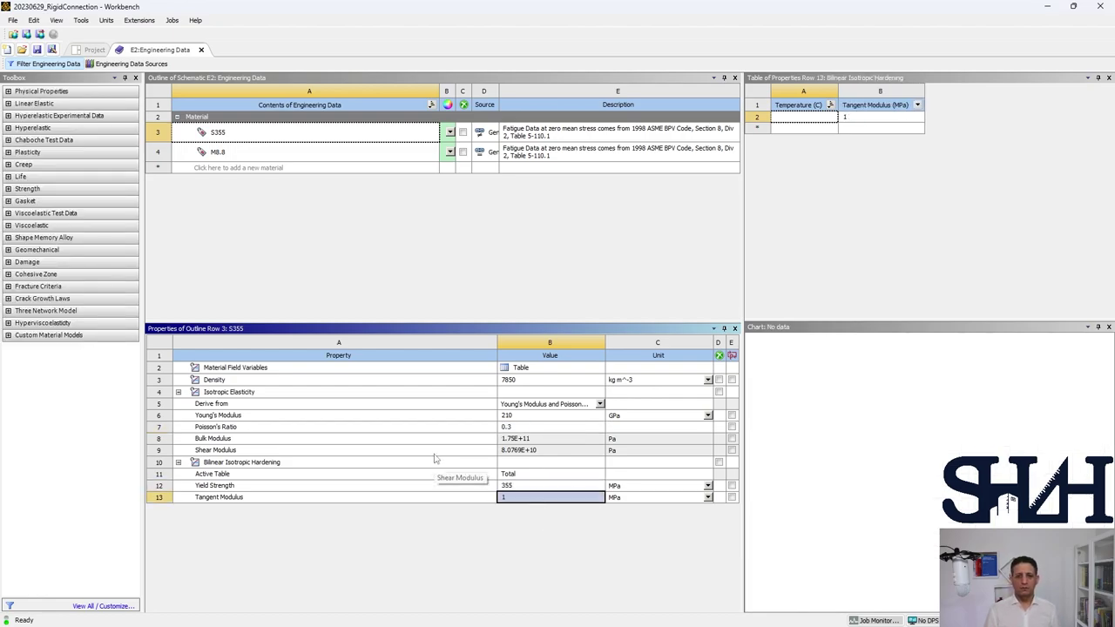
Set the Young's modulus of the M8.8 material to 210 GPa
click(290, 155)
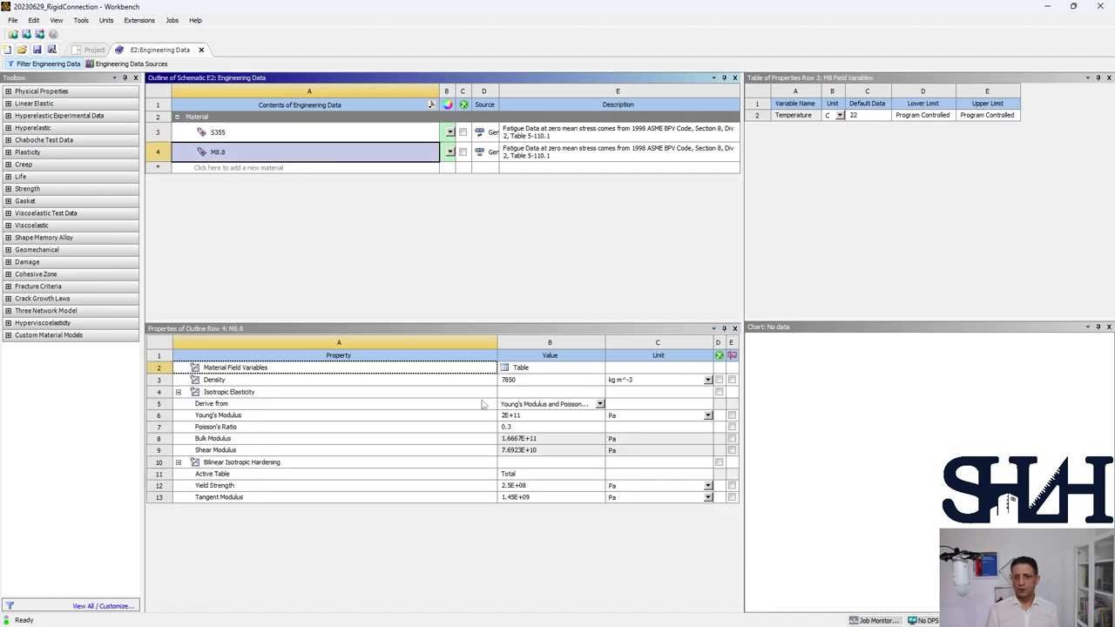
click(631, 417)
click(640, 479)
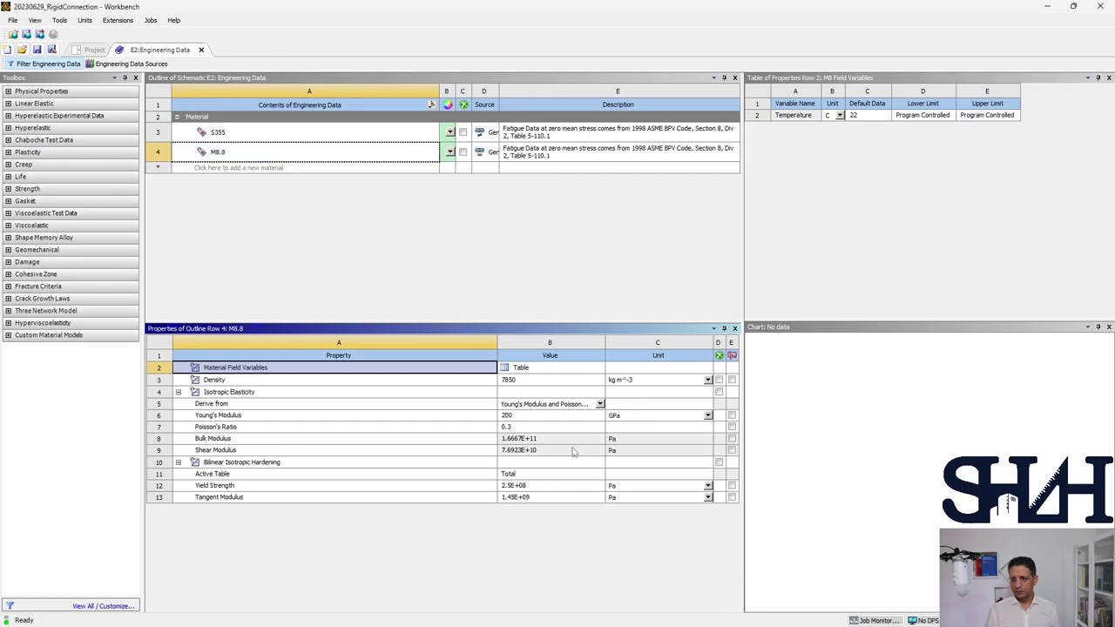
click(526, 417)
text(210)
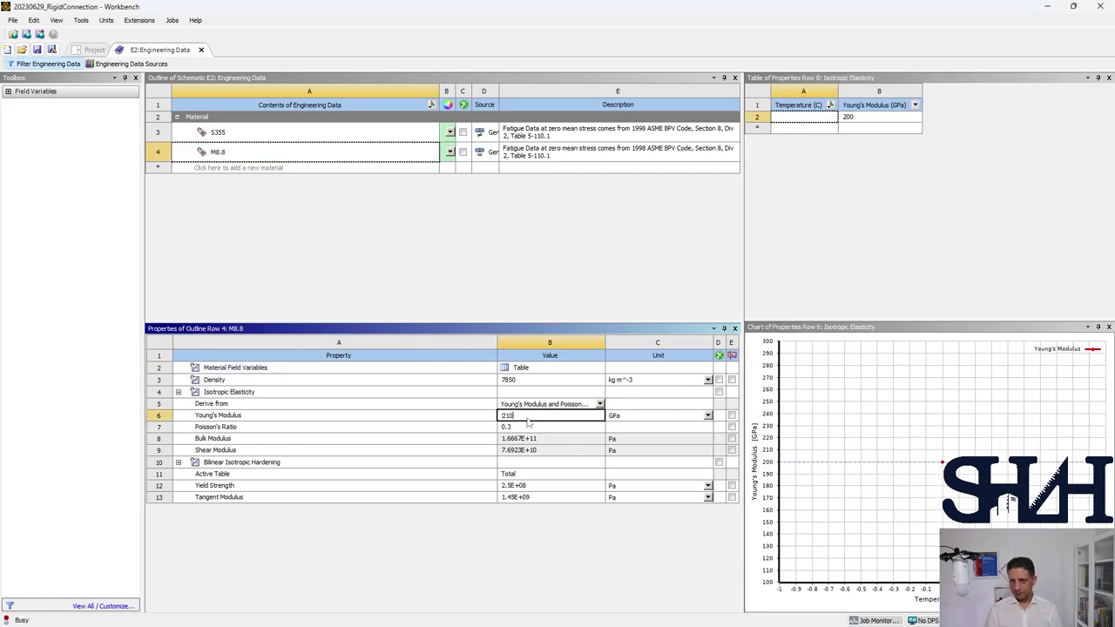
key(Return)
Set the bilinear hardening of M8.8 to a yield strength of 640 MPa and a tangent modulus of 1 MPa
click(626, 488)
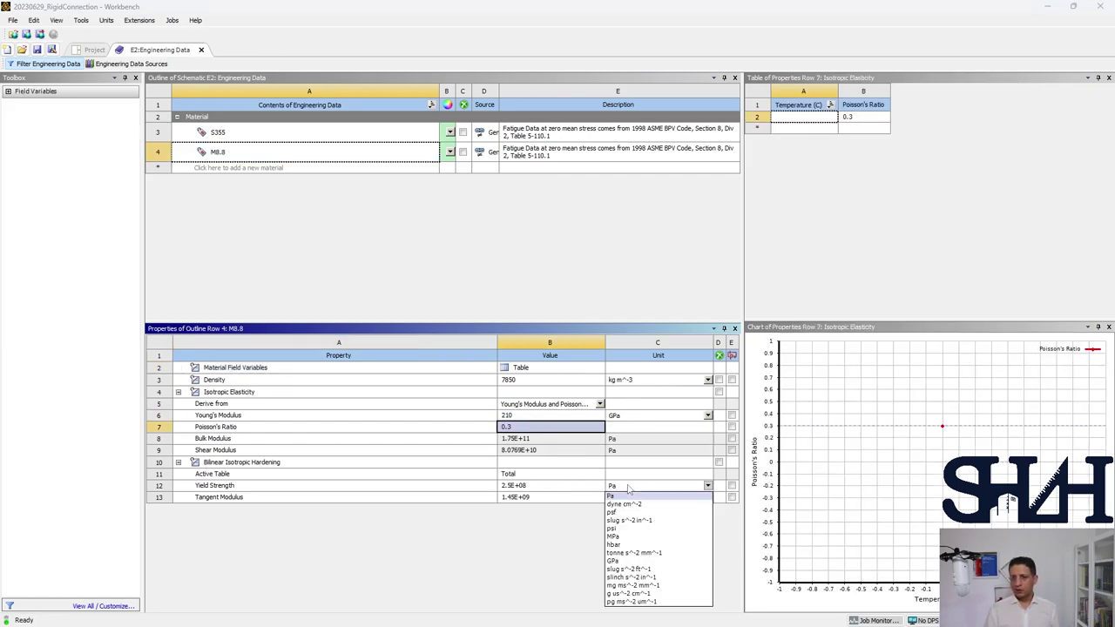
click(615, 537)
click(521, 486)
text(640)
key(Return)
click(629, 499)
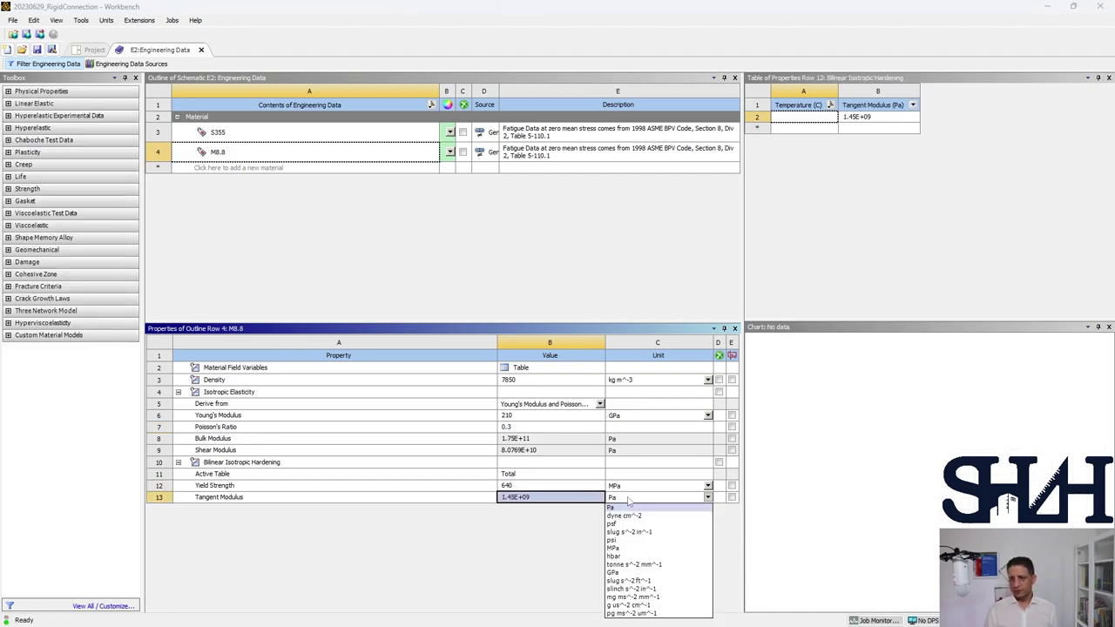
click(627, 548)
click(542, 500)
text(1)
key(Return)
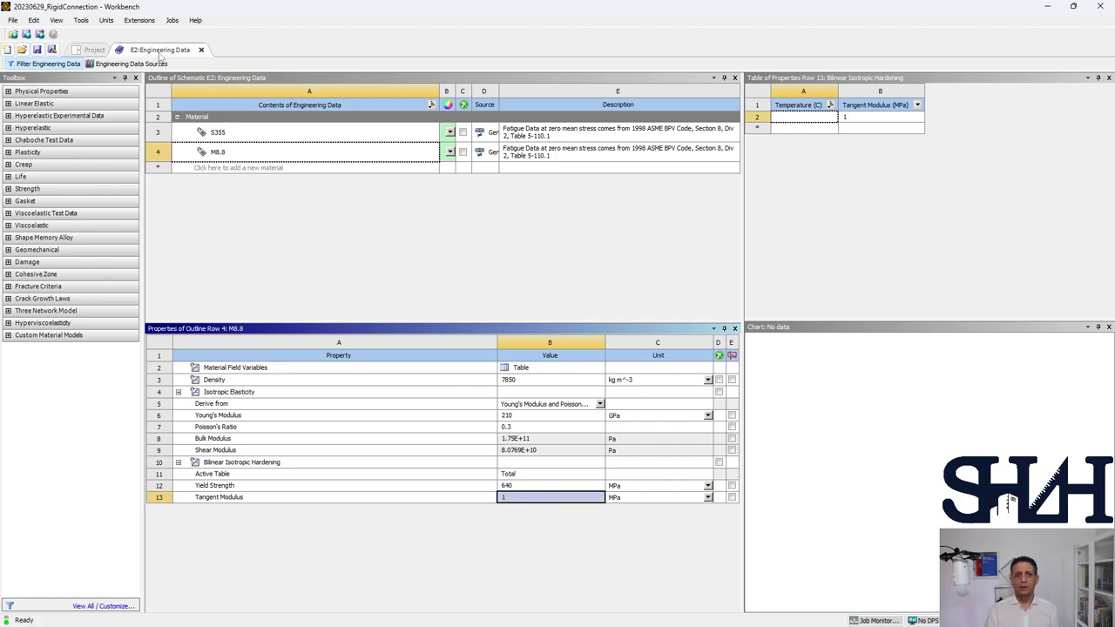
Close the engineering data and open the model of BoltsAsBeams_ResistanceOfConnection in Mechanical, re-reading the upstream data
click(202, 49)
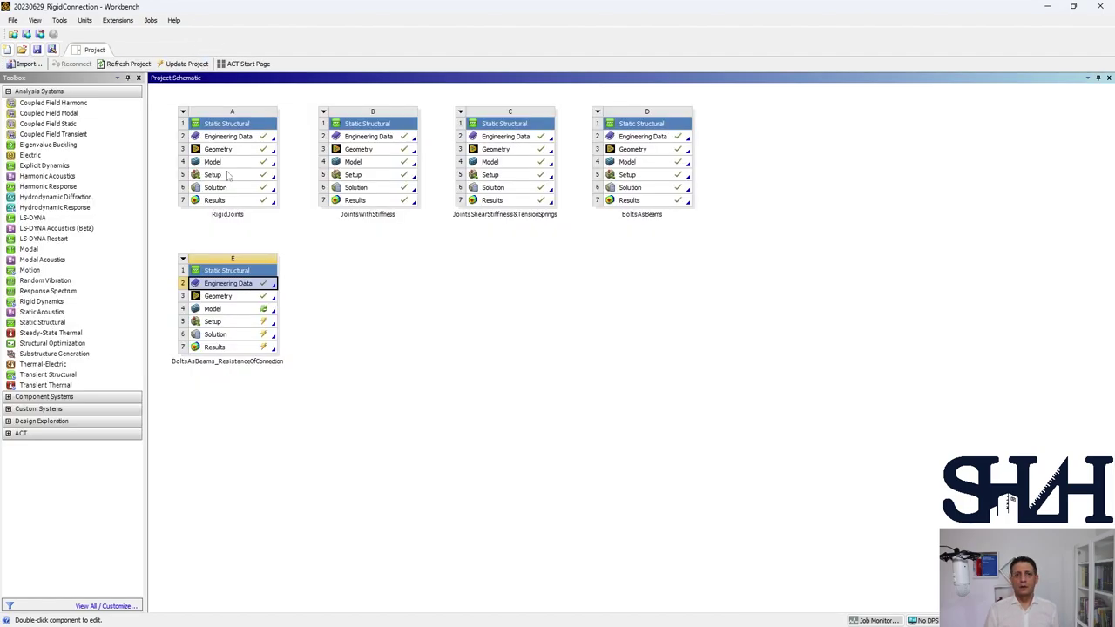
double_click(235, 311)
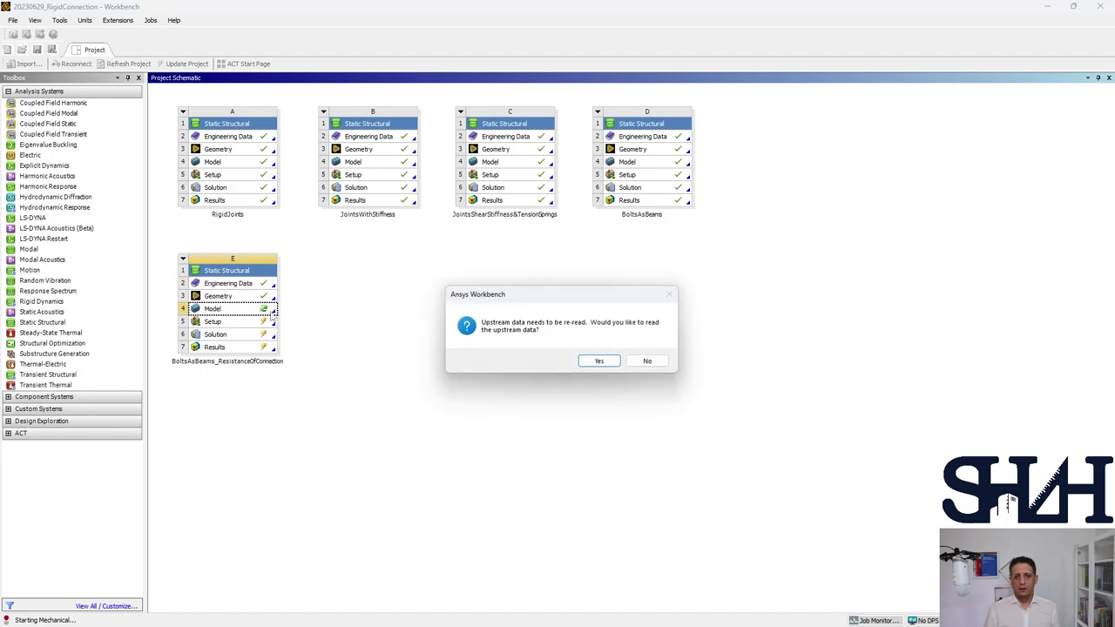
click(600, 361)
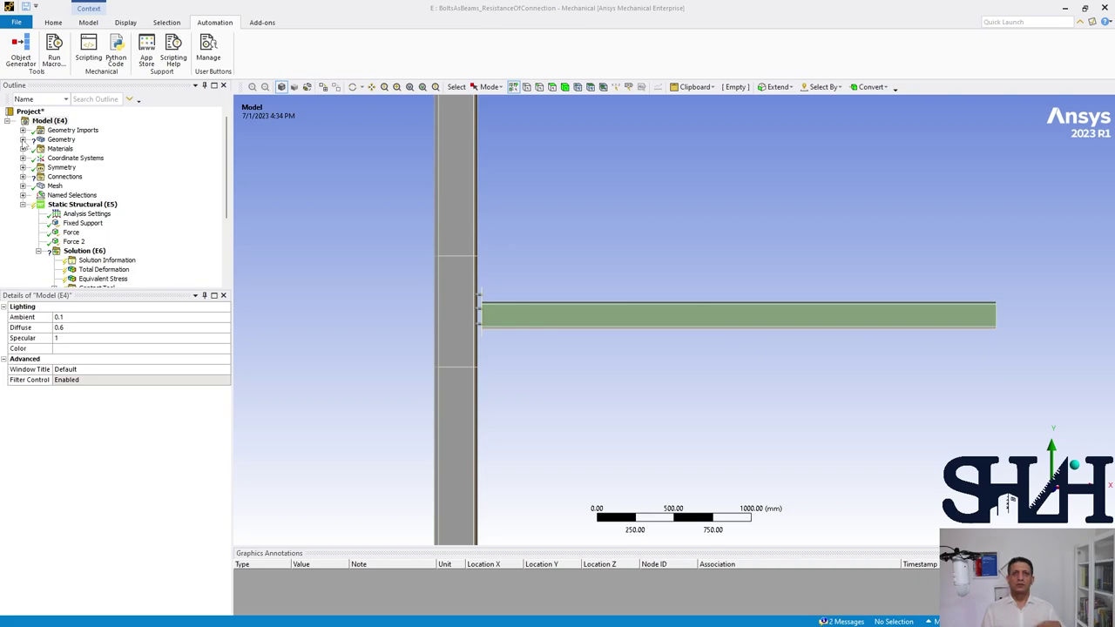
Assign the S355 material to both HEA200 parts and the HEB300 part
click(22, 139)
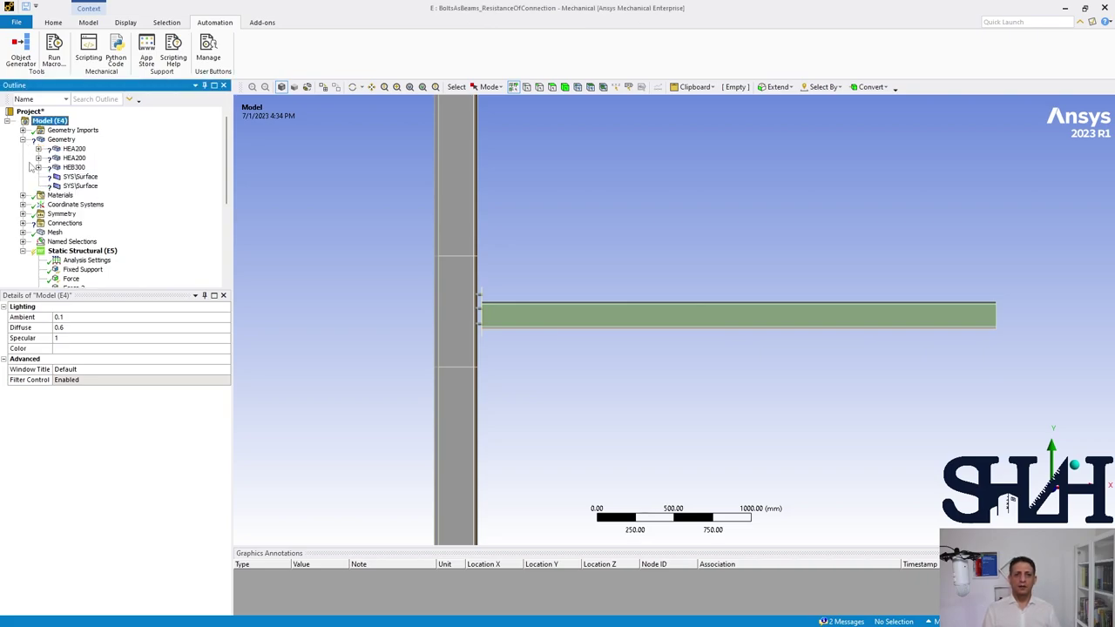
click(75, 150)
shift+click(75, 168)
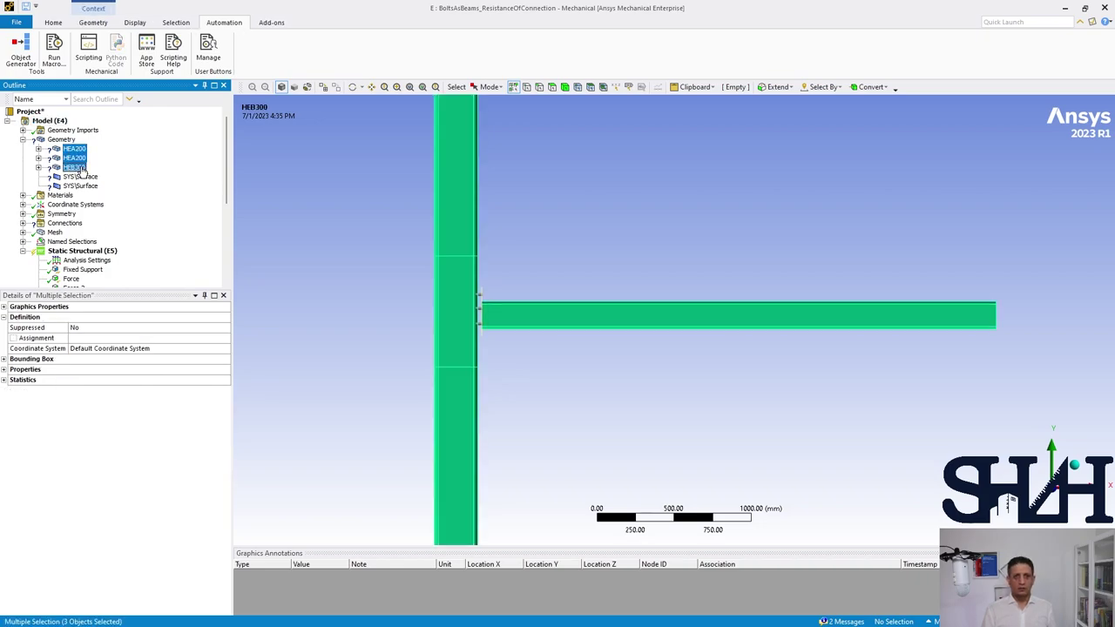
click(185, 340)
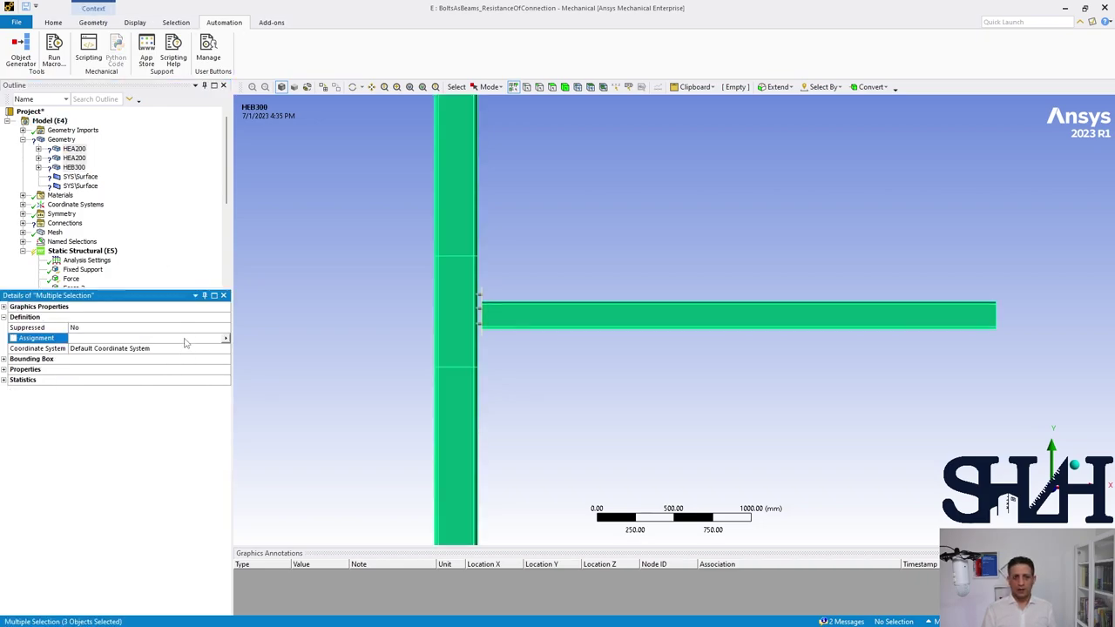
click(226, 343)
click(75, 191)
Assign the S355 material to the two SYS\Surface bodies and collapse the geometry branch
click(80, 177)
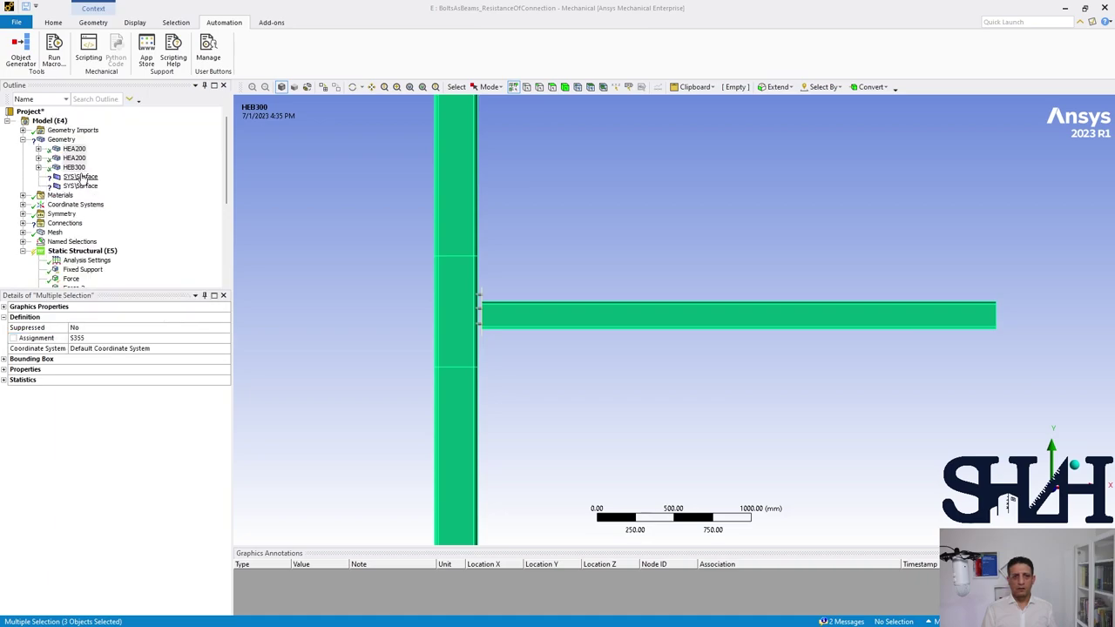
shift+click(80, 187)
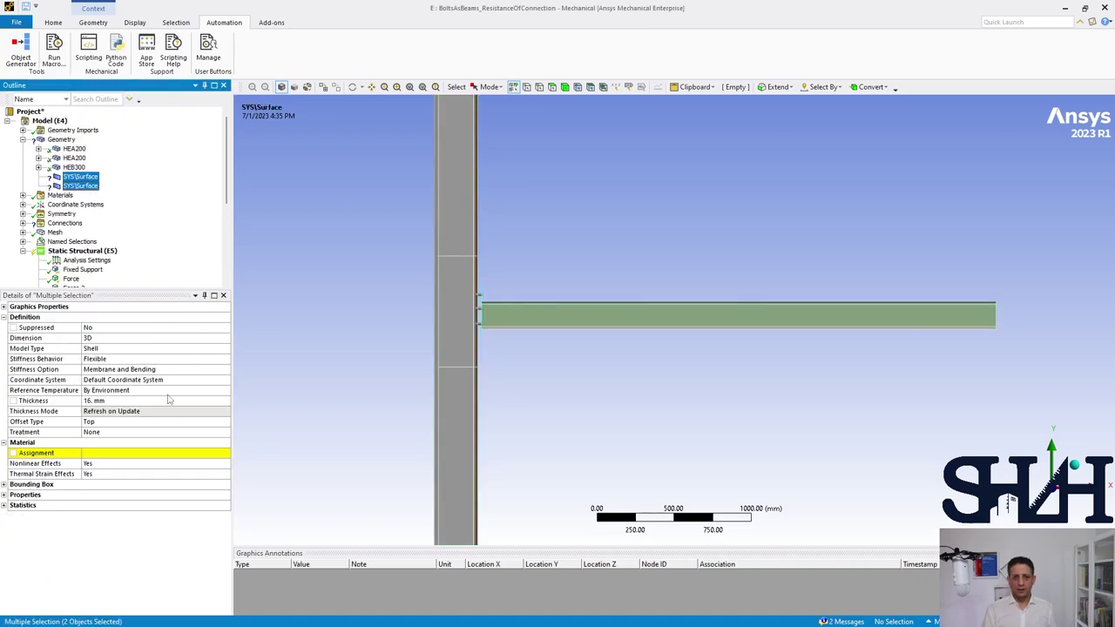
click(212, 452)
click(225, 453)
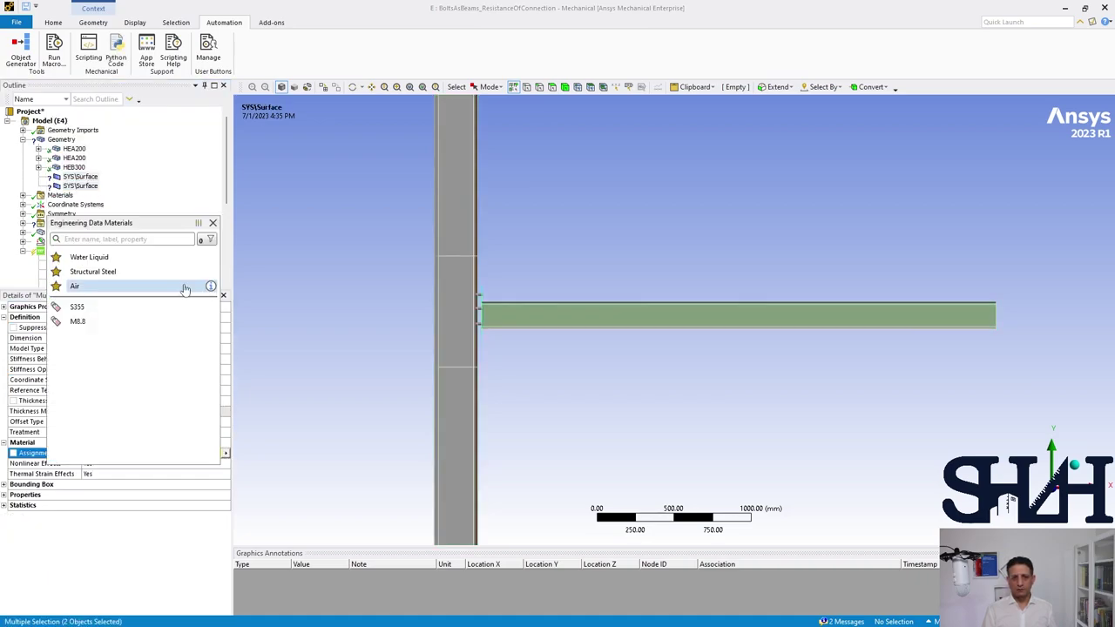
click(130, 309)
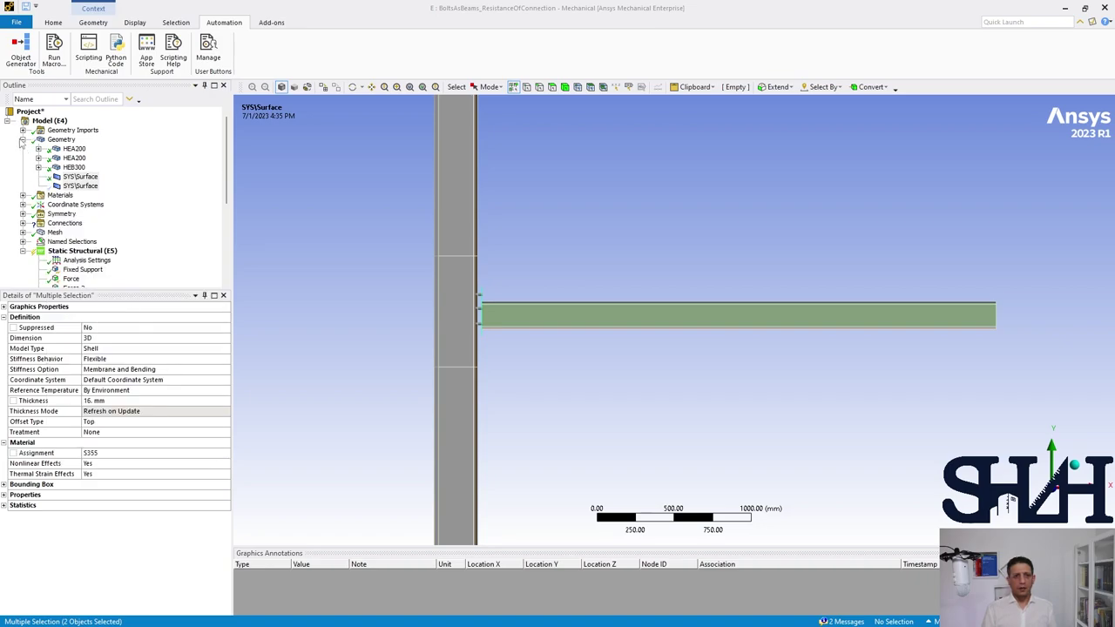
click(23, 140)
Assign the M8.8 material to all six circular beam connections in the Top group
click(22, 176)
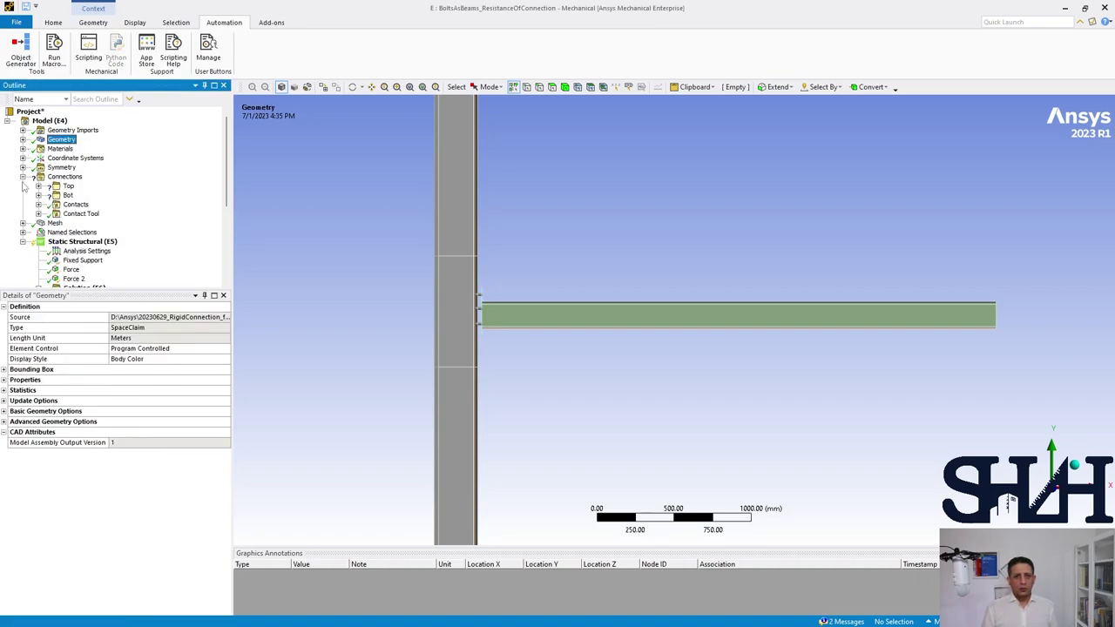
click(38, 186)
click(110, 195)
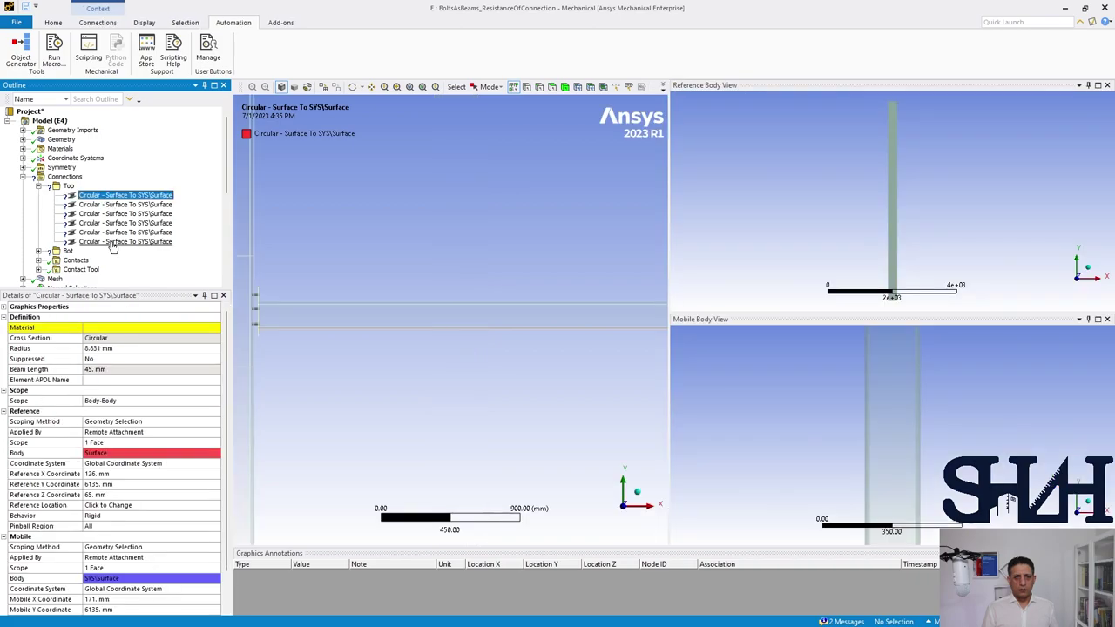
shift+click(114, 241)
click(212, 329)
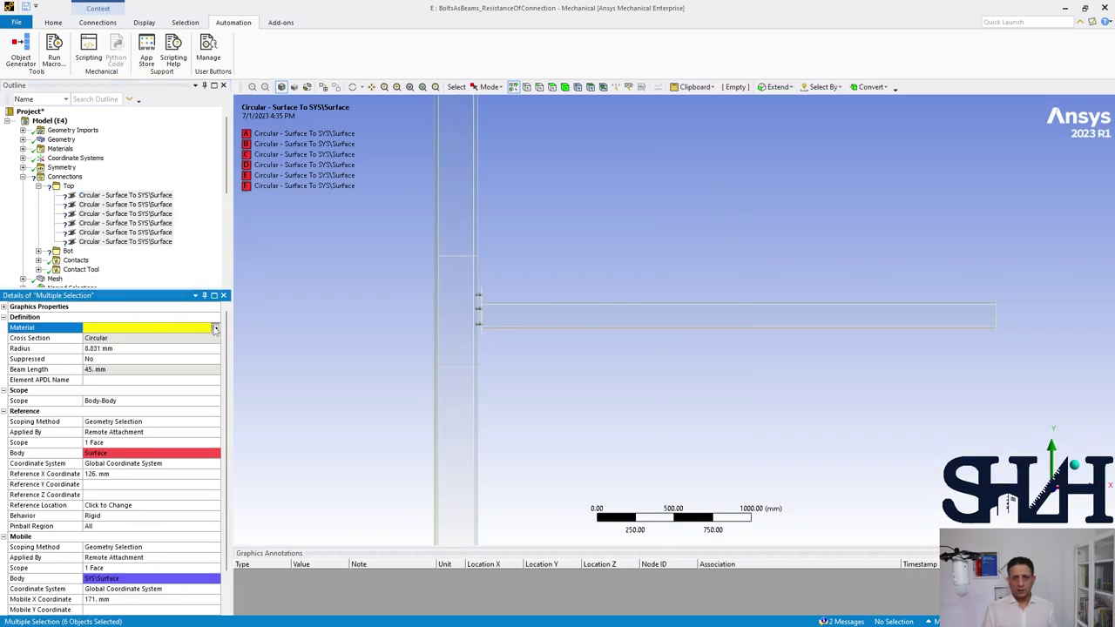
click(215, 328)
click(68, 196)
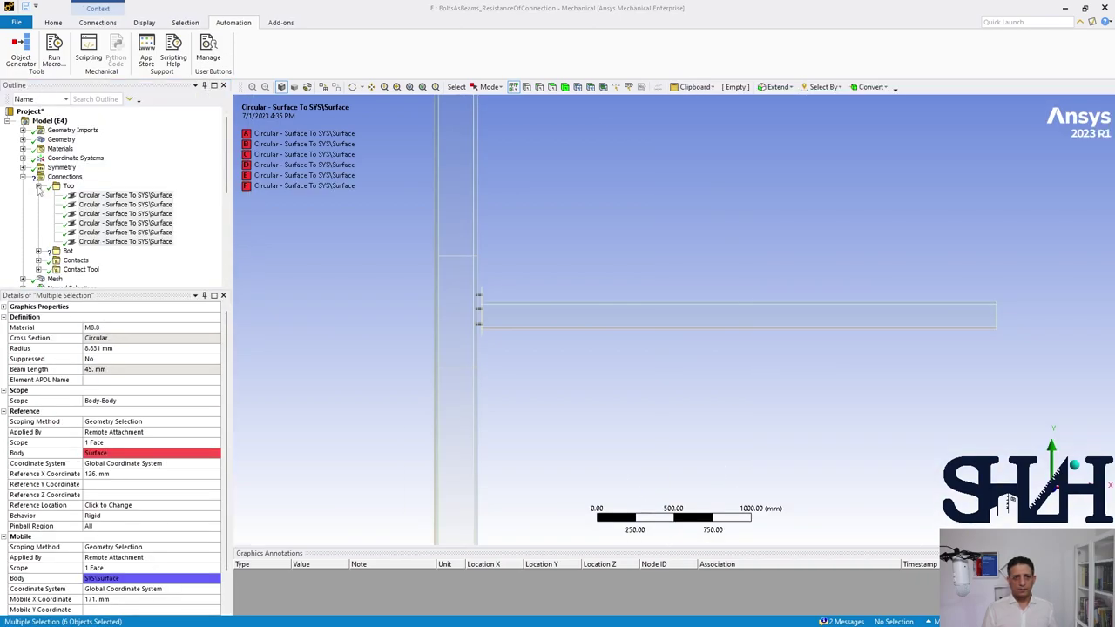
Assign the M8.8 material to all six circular beam connections in the Bot group and collapse the Connections branch
click(38, 186)
click(38, 196)
click(110, 203)
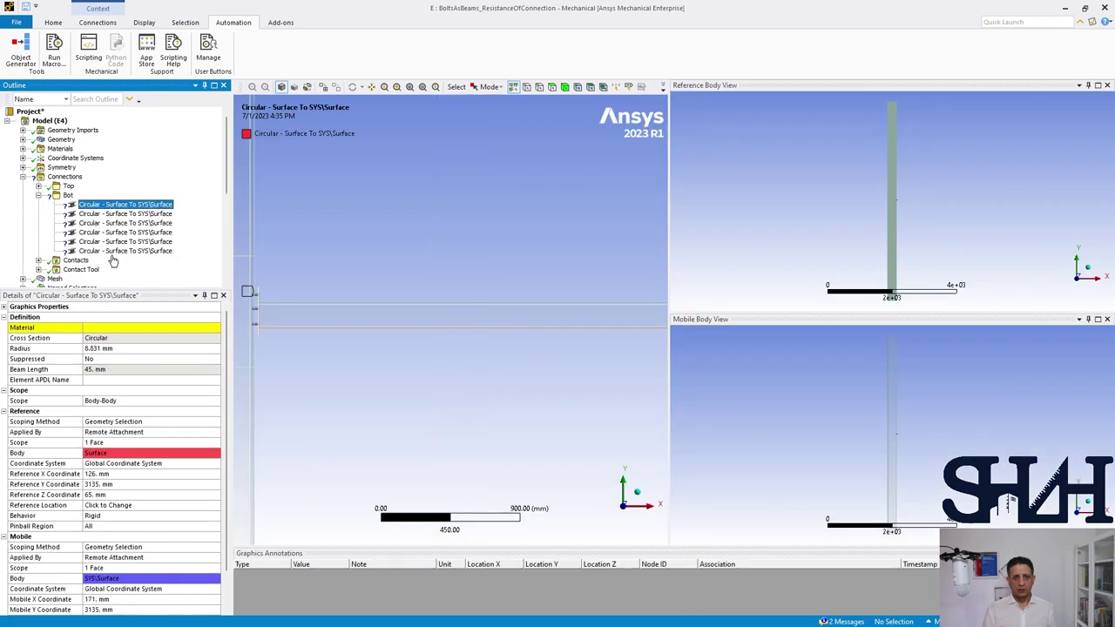
shift+click(117, 251)
click(203, 329)
click(216, 327)
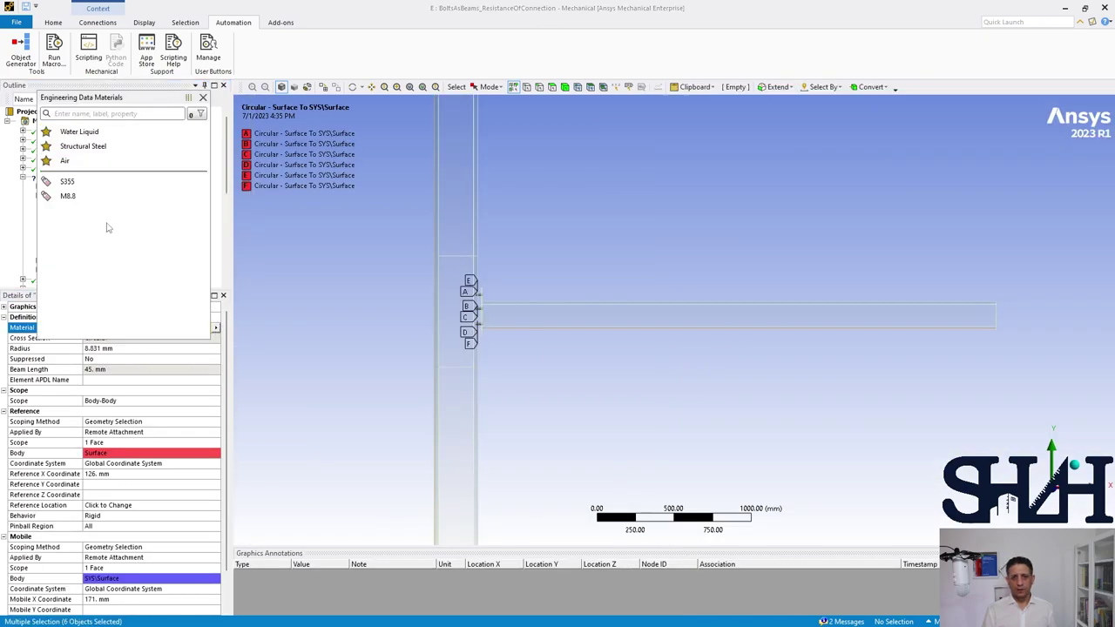
click(68, 196)
click(38, 195)
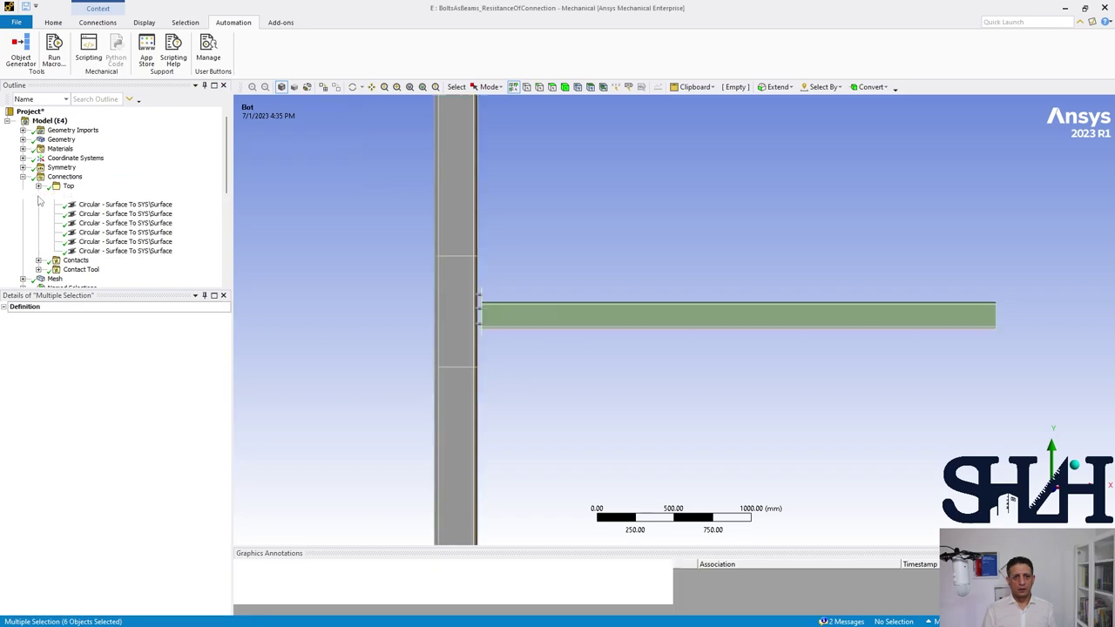
click(23, 177)
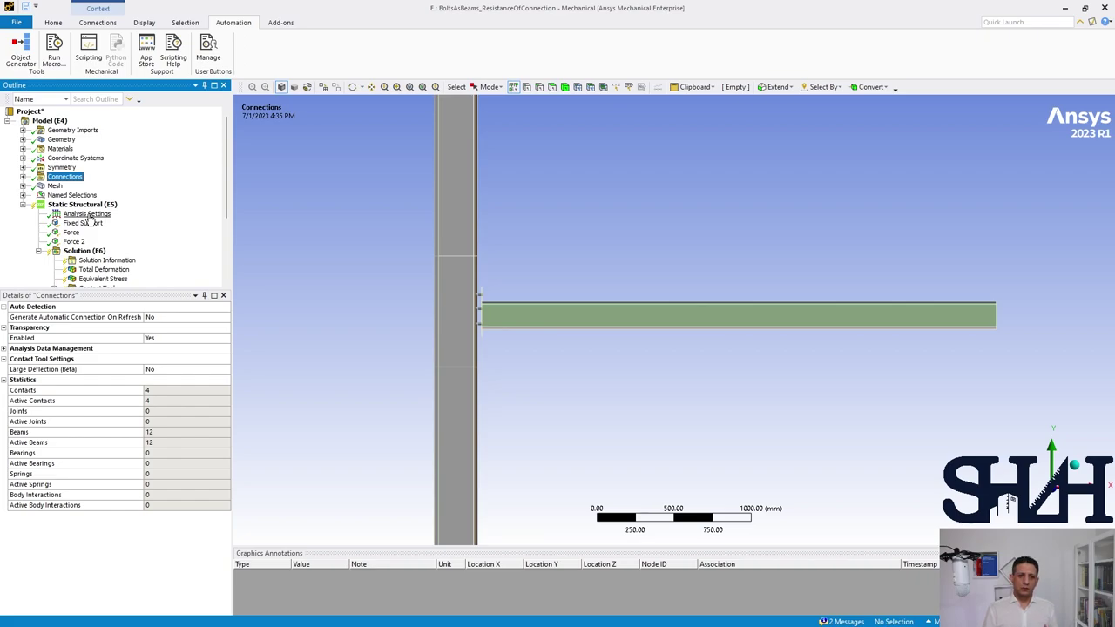
Turn on auto time stepping in the analysis settings, keeping it defined by substeps
click(87, 214)
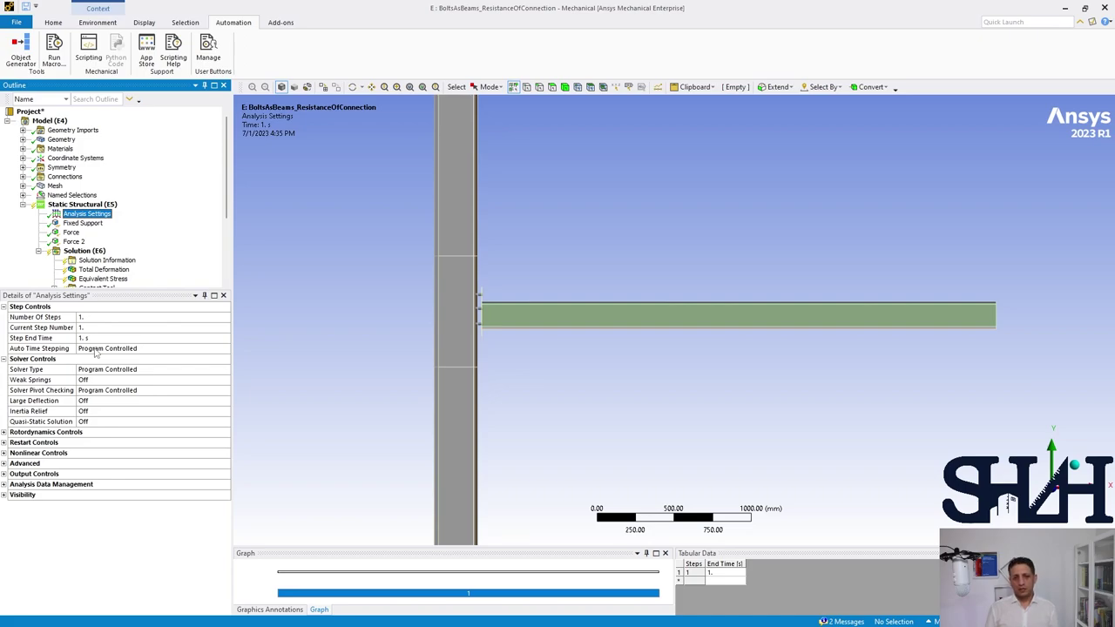
double_click(96, 348)
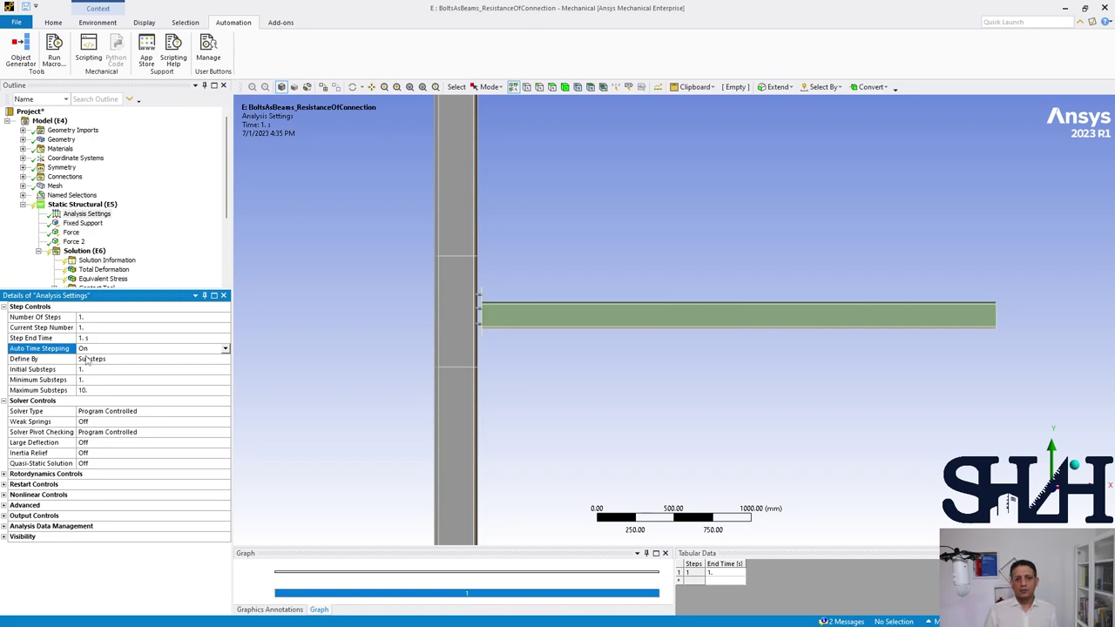
click(187, 360)
click(225, 359)
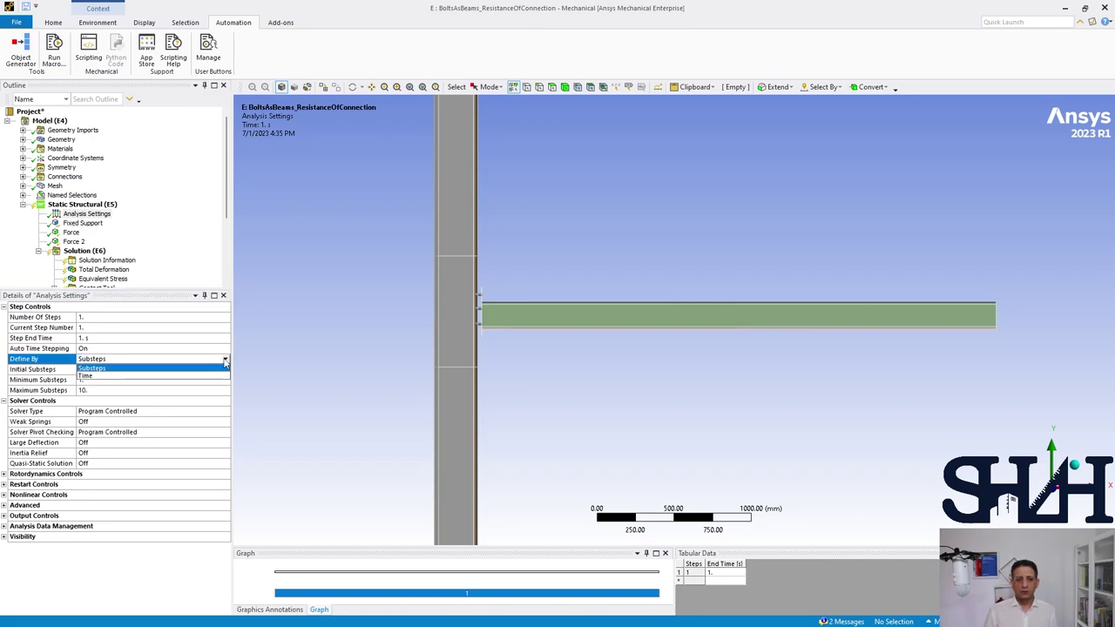
click(209, 363)
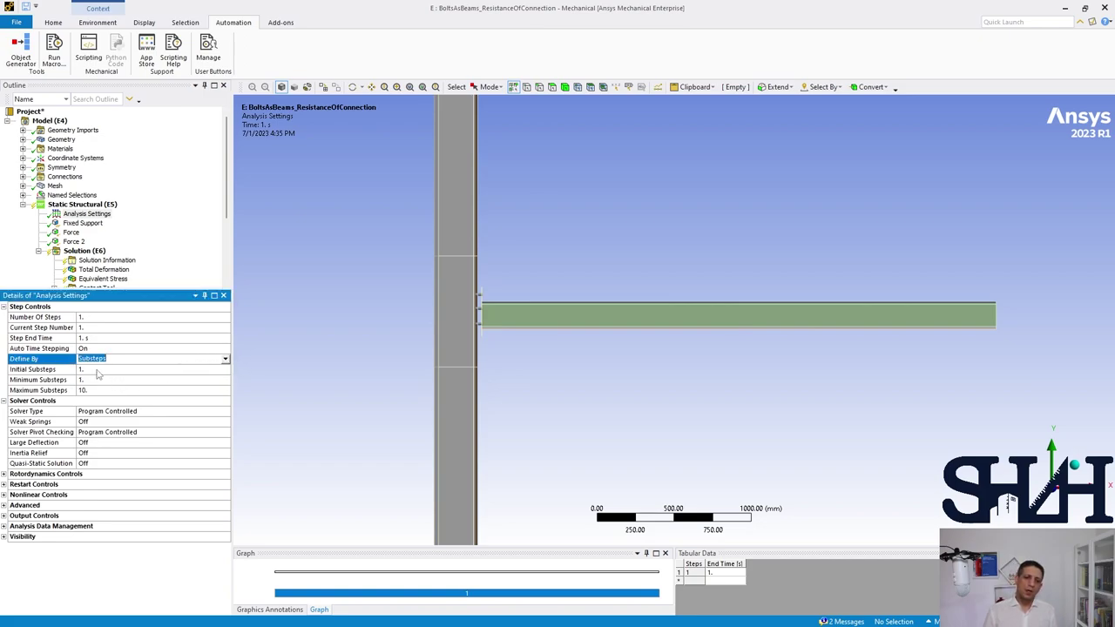
Set the initial, minimum and maximum substeps of the analysis to 50 each
click(94, 368)
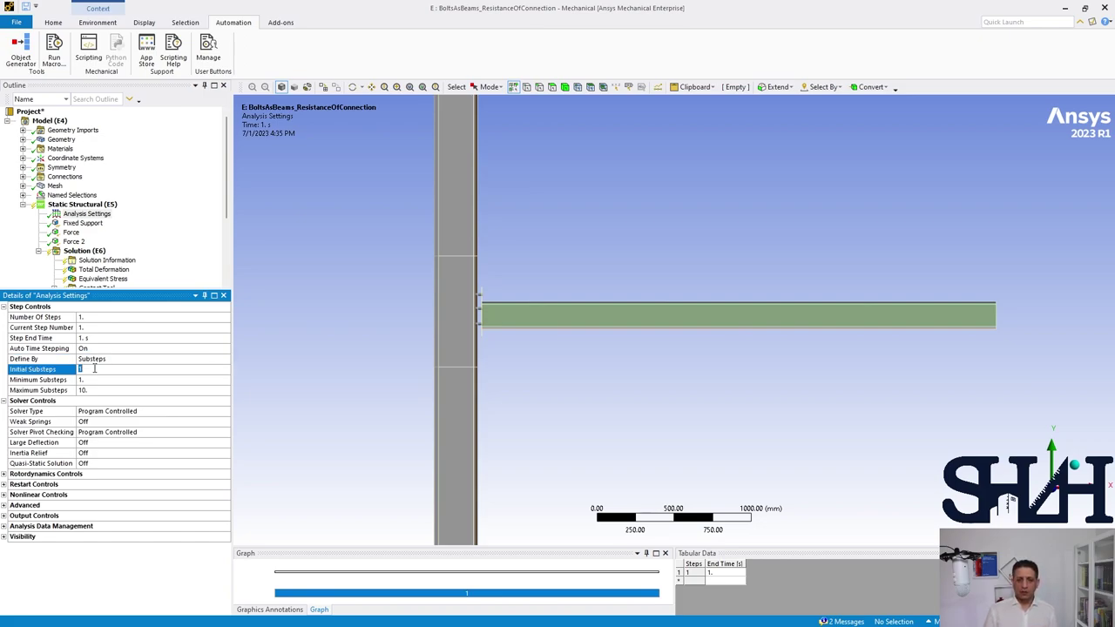
text(50)
key(Return)
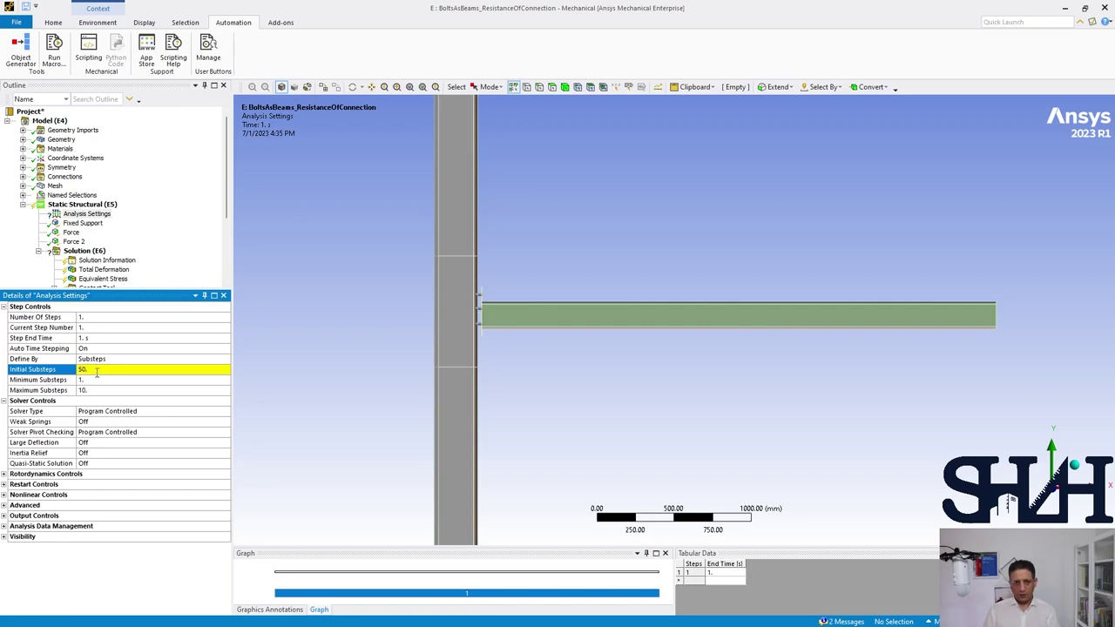
click(94, 380)
text(50)
key(Return)
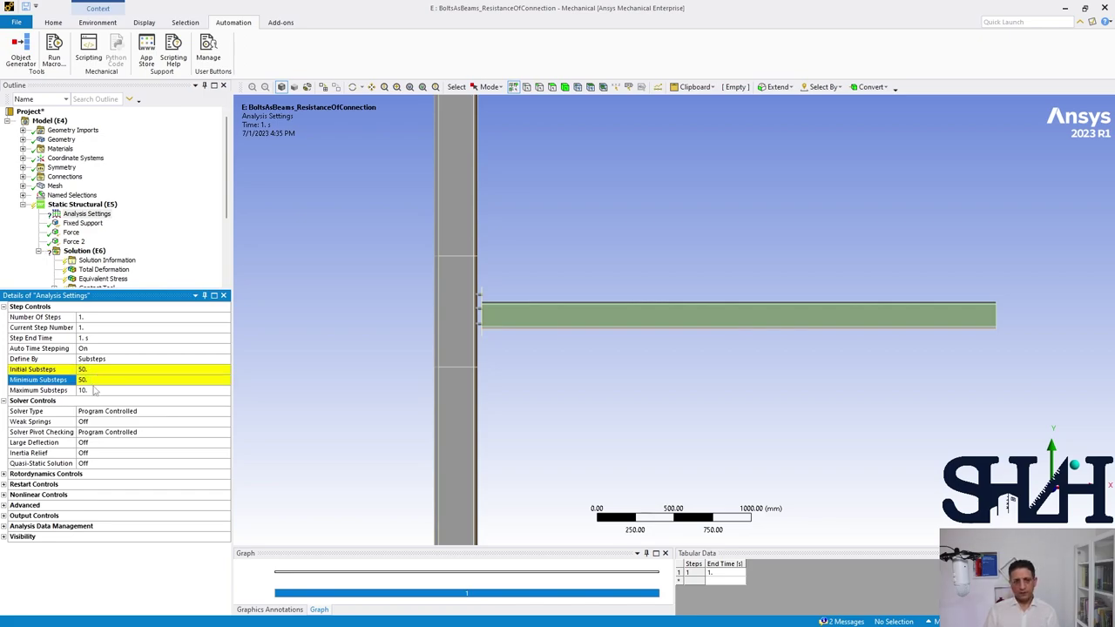
click(94, 390)
text(50)
key(Return)
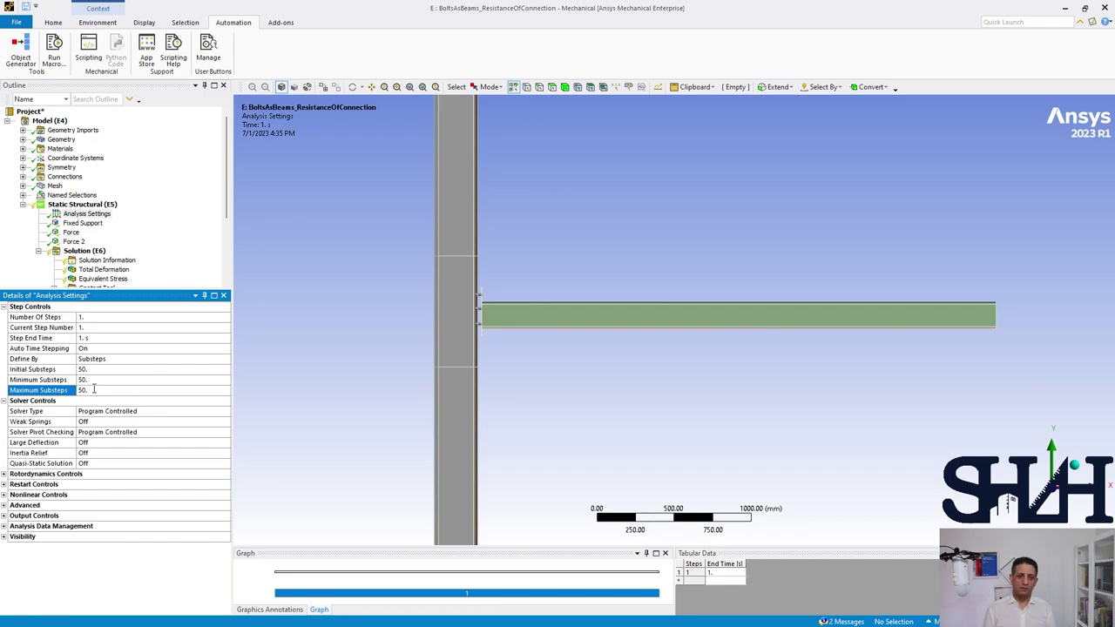
Set the Y component of Force 2 on the lower beam to -150000 N
click(72, 233)
ctrl+click(73, 242)
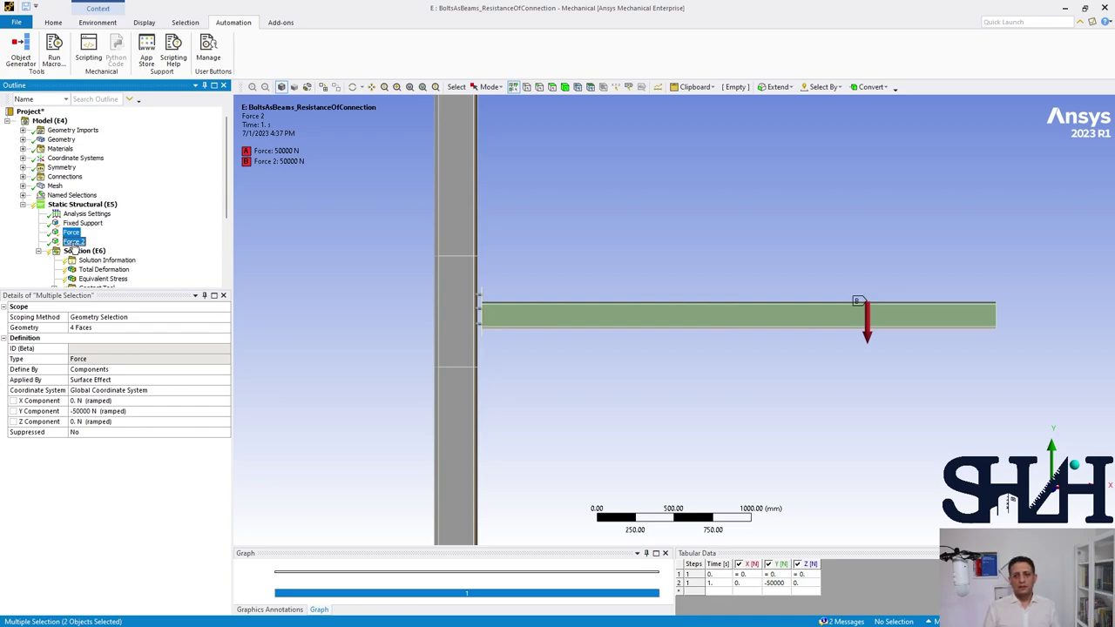
click(74, 242)
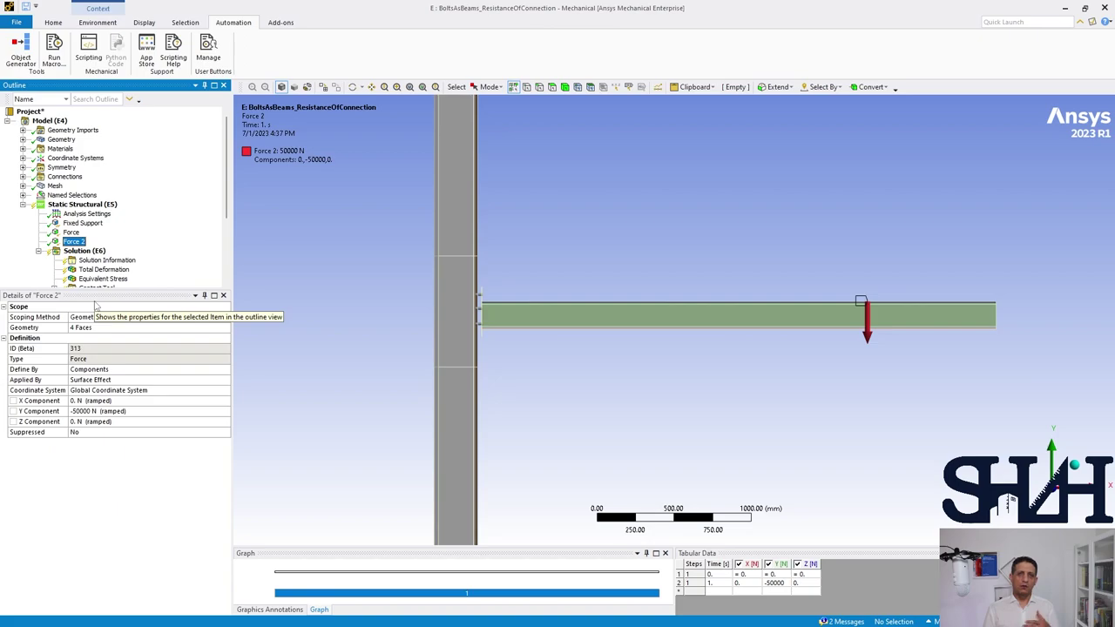
click(110, 411)
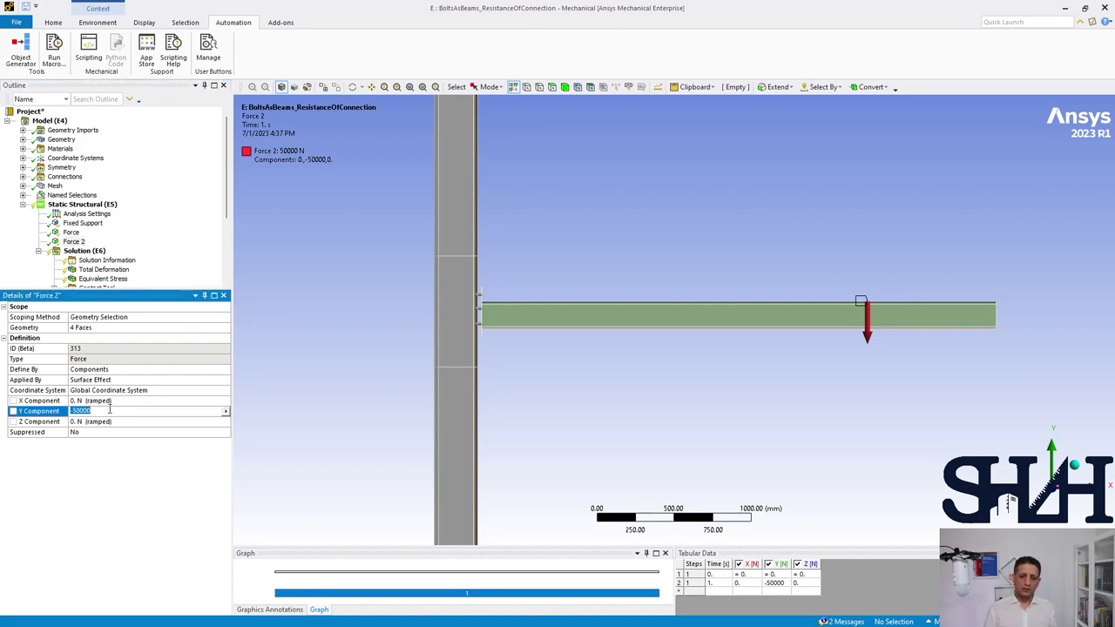
text(-15)
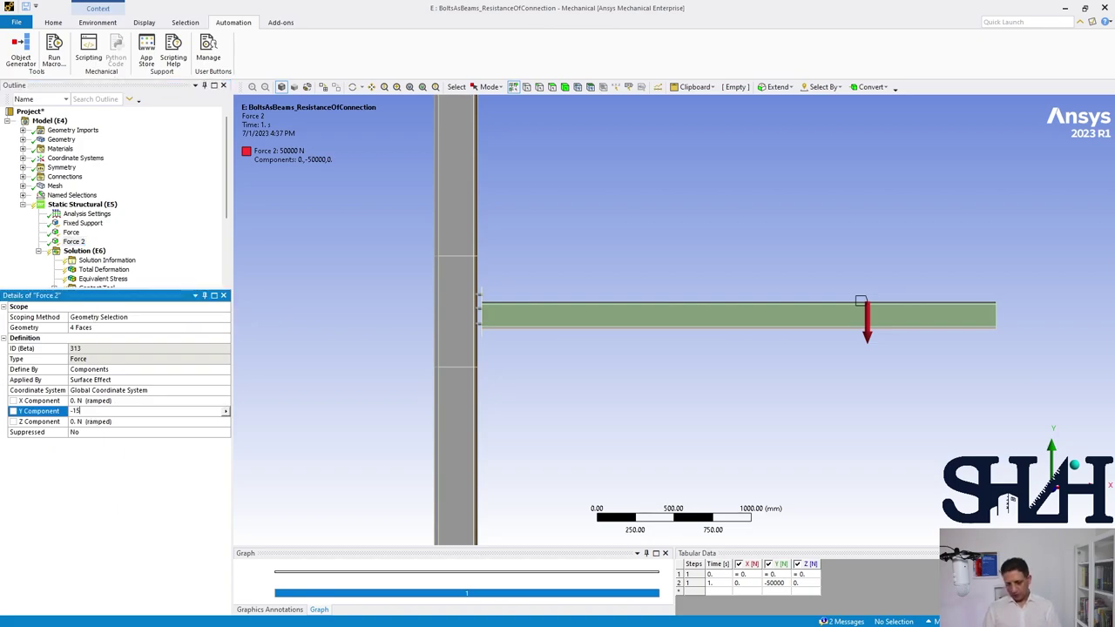
key(Return)
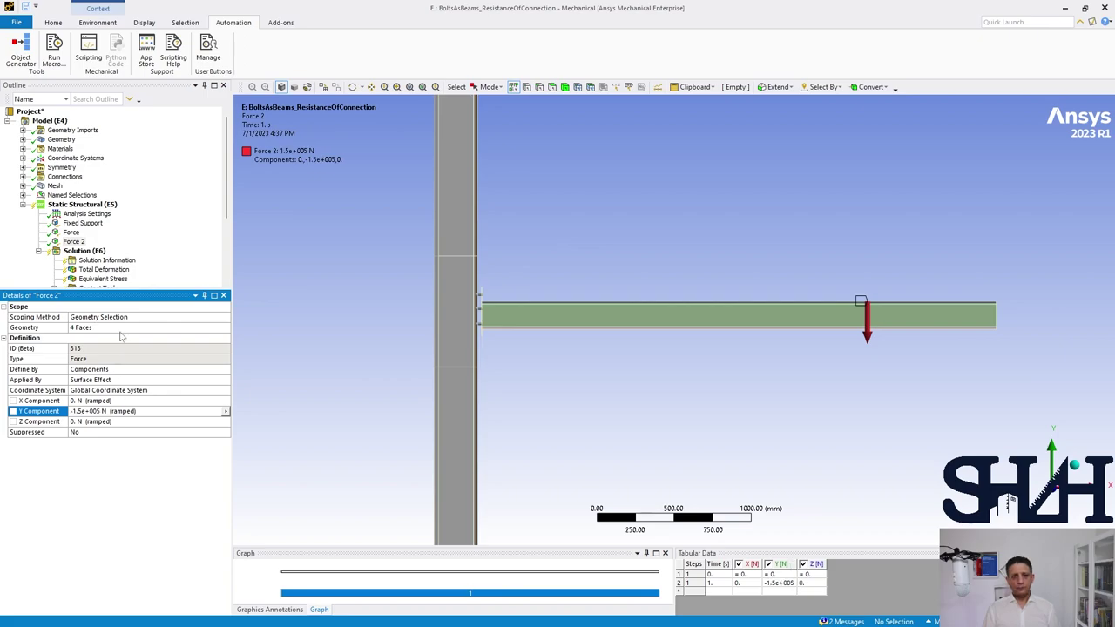
Set the Y component of Force on the upper beam to -100000 N
click(72, 233)
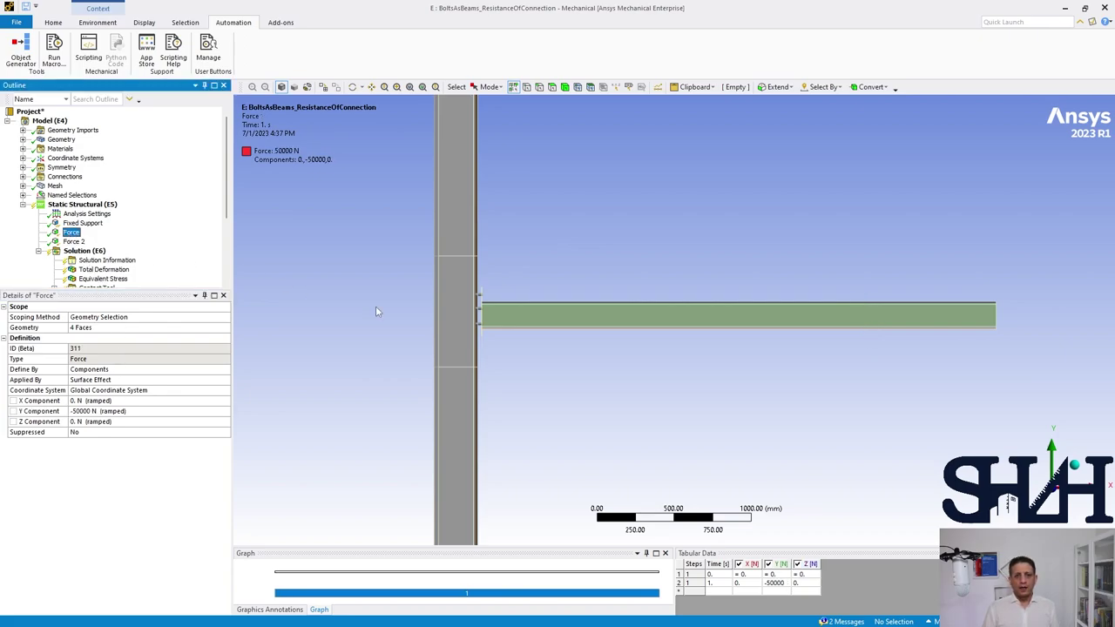
scroll(424, 219, down, 2)
ctrl+middle_drag(423, 219, 433, 410)
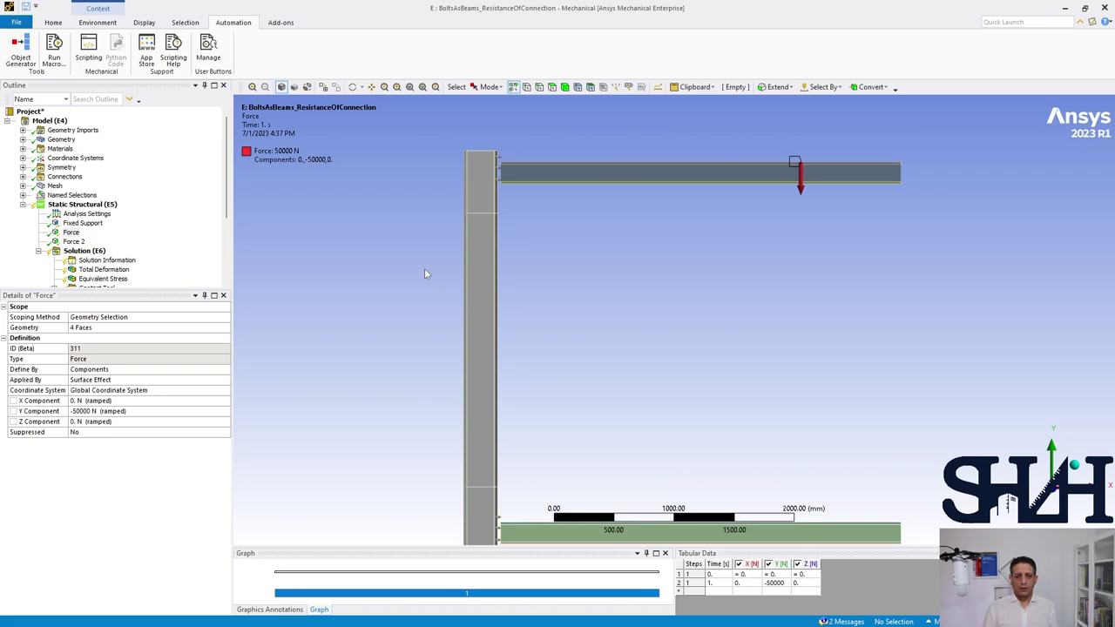
click(143, 411)
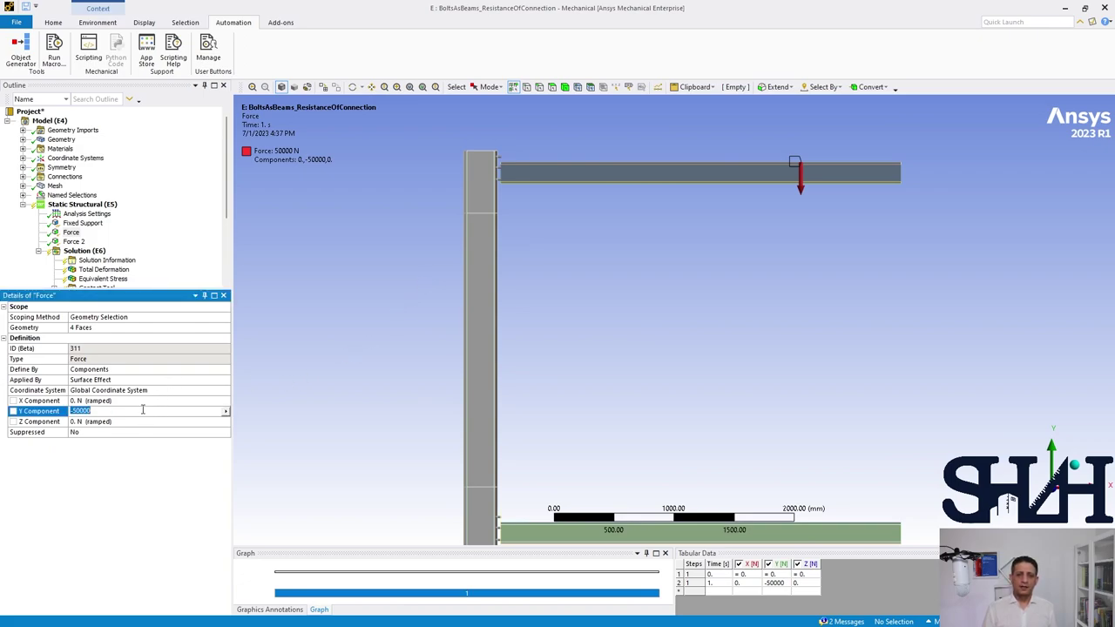
text(-)
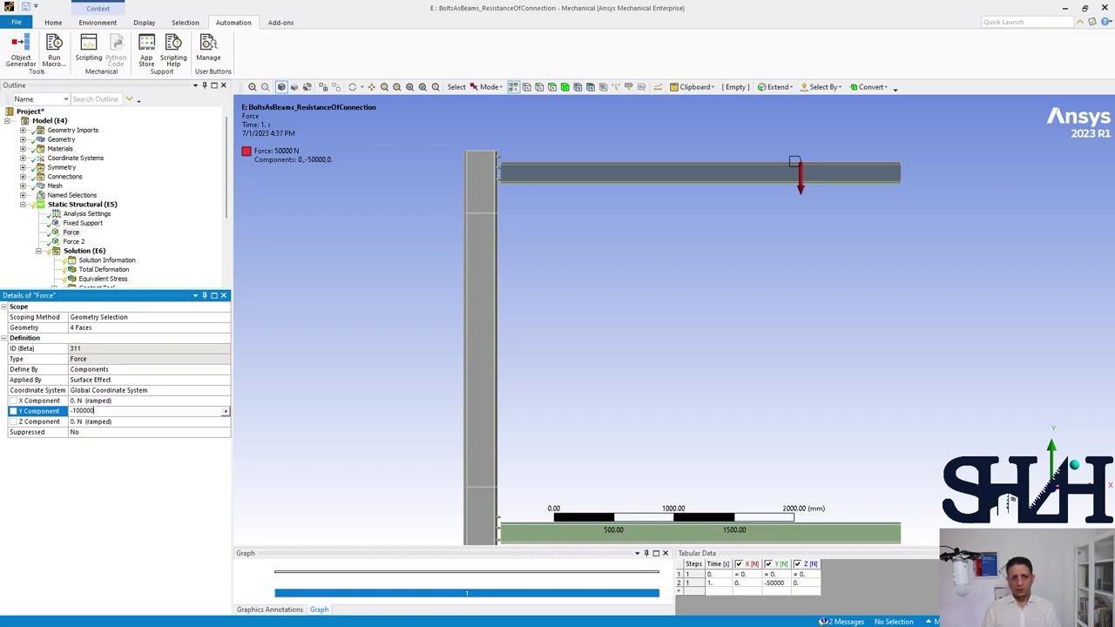
text(100000)
key(Return)
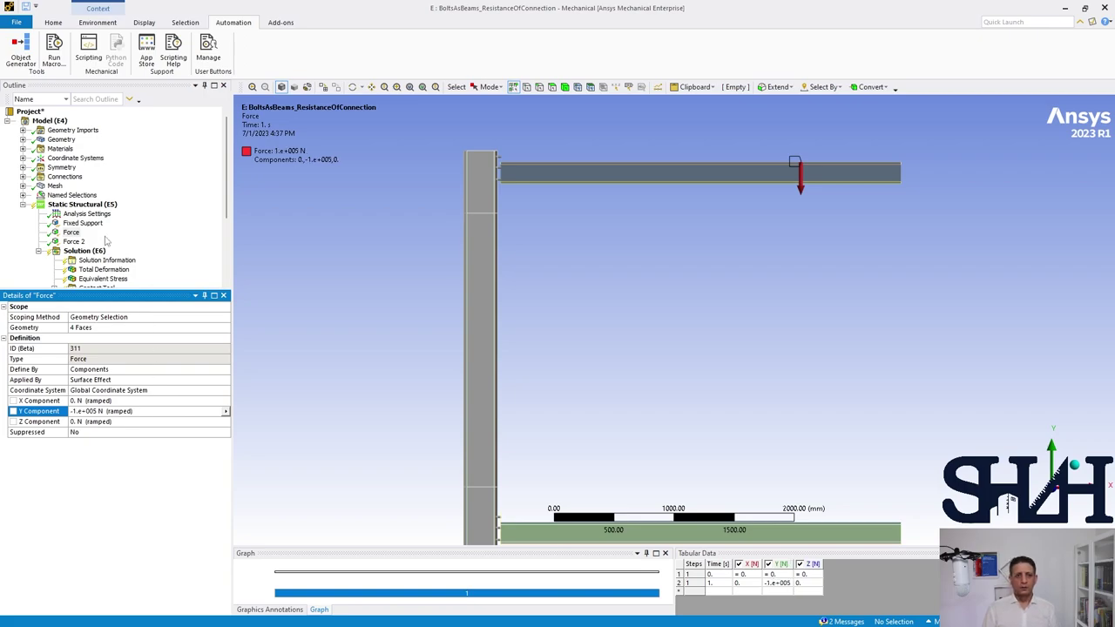
Solve the static structural analysis and open its solution information to follow the force convergence
scroll(109, 244, down, 2)
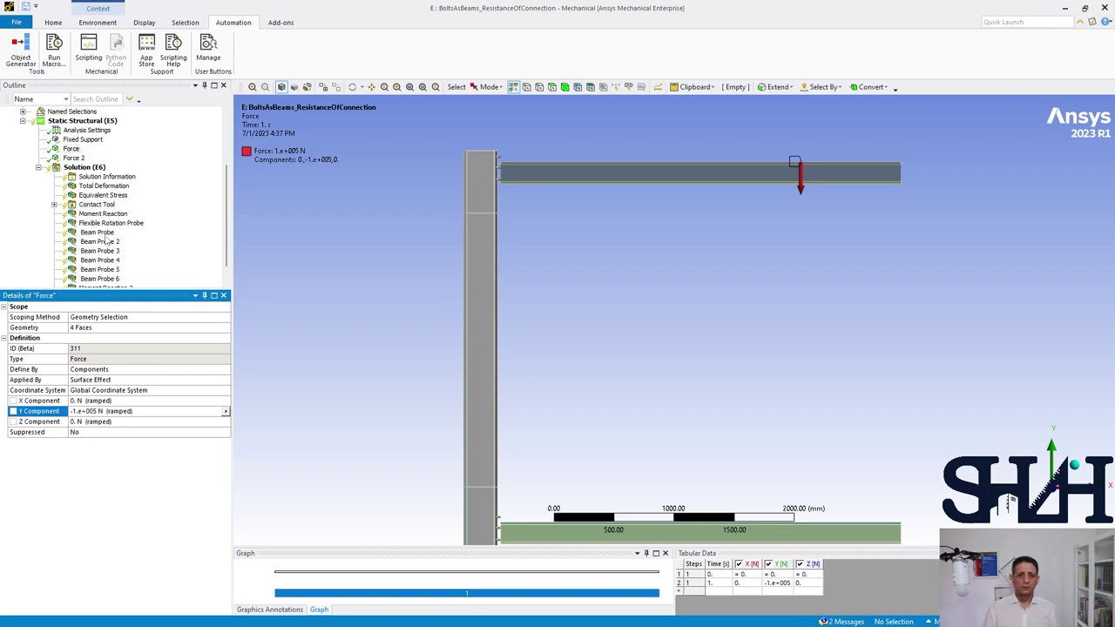
right_click(76, 169)
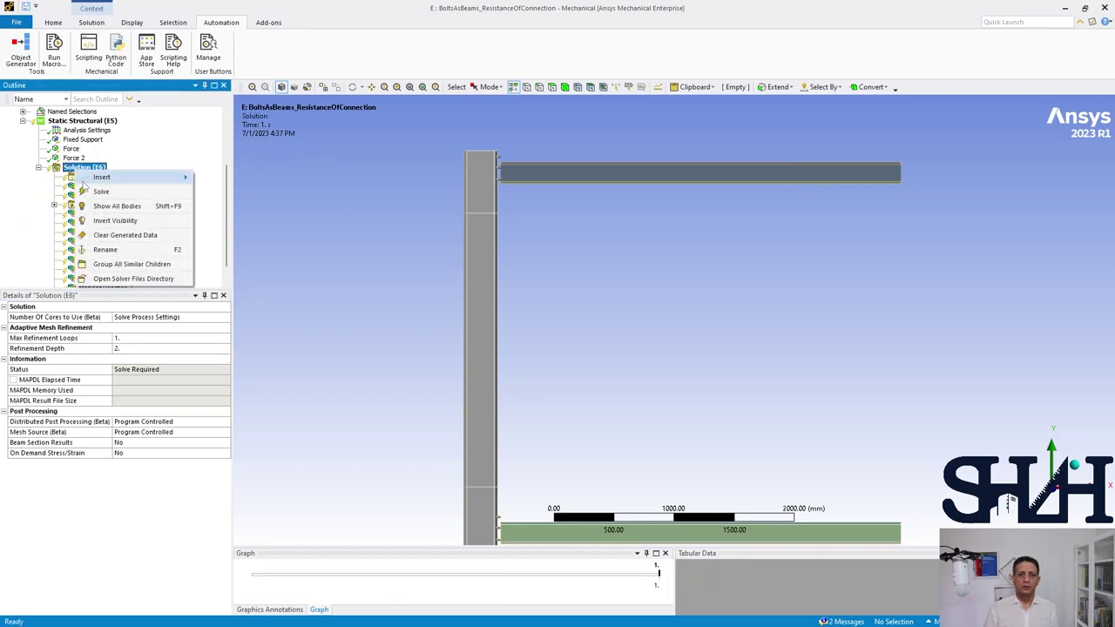
key(Escape)
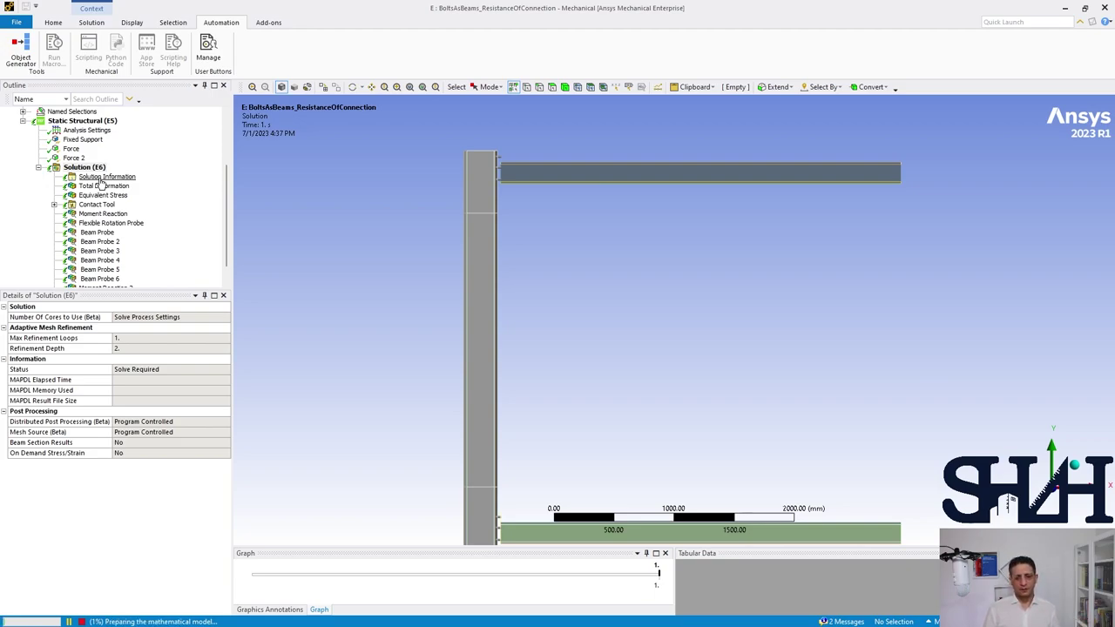
click(103, 177)
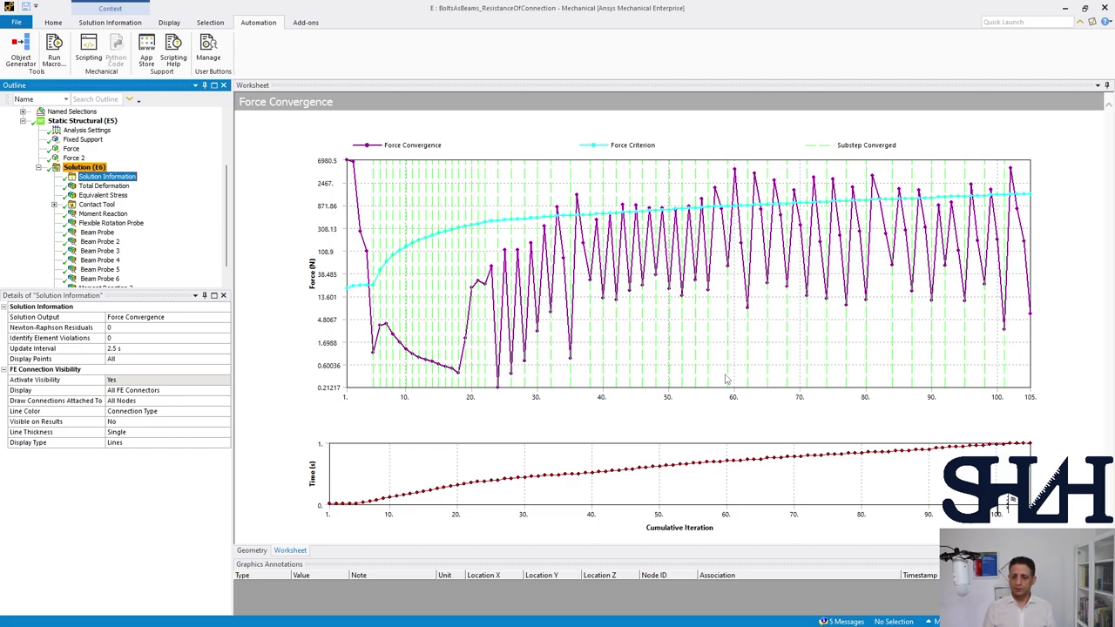
Examine the total deformation of the whole frame in isometric view, with its graph and tabular data enlarged
click(104, 186)
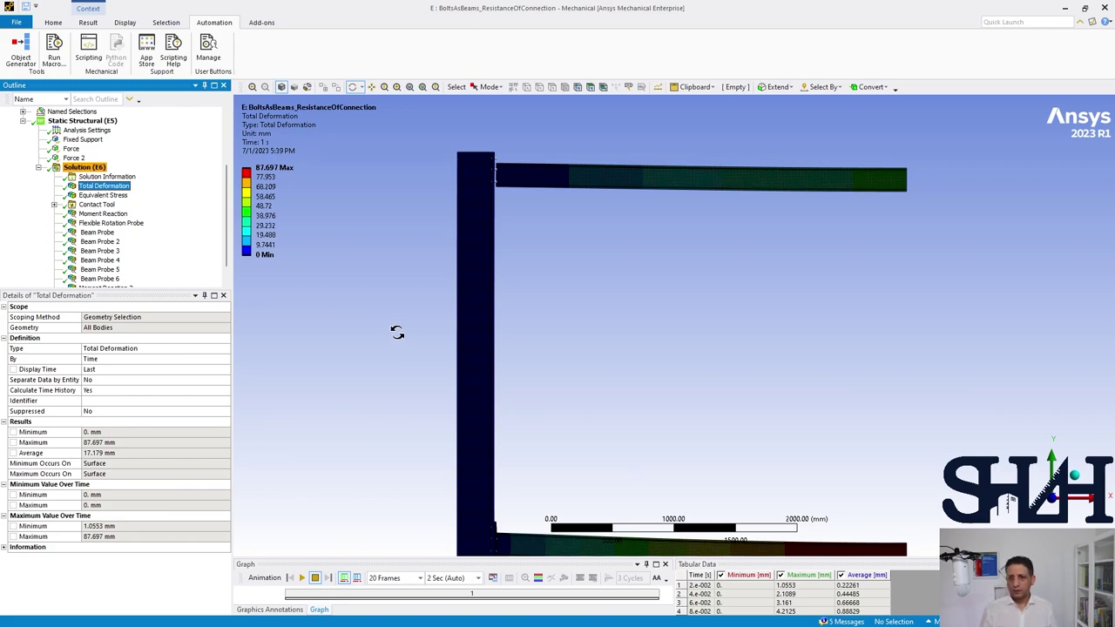
click(356, 201)
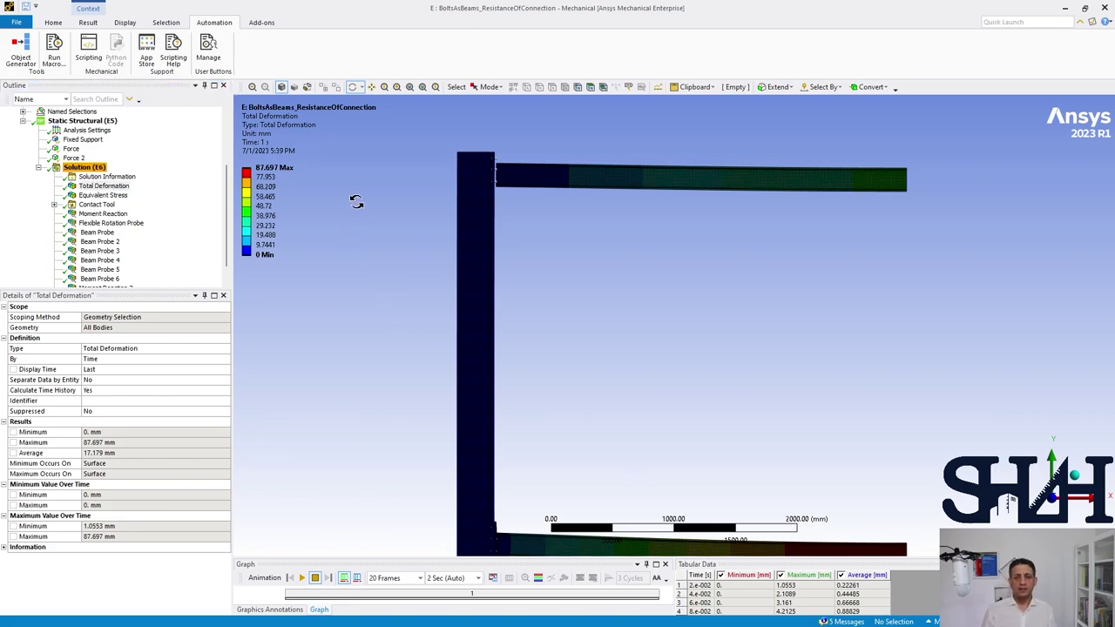
right_click(357, 201)
click(368, 264)
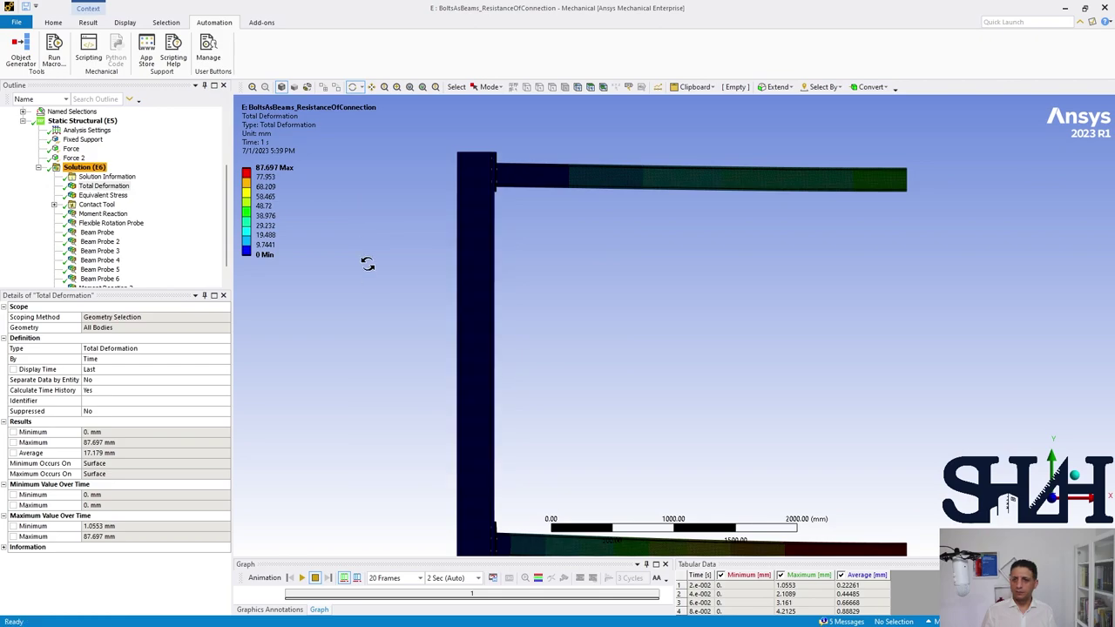
drag(451, 558, 451, 404)
scroll(436, 296, down, 3)
scroll(439, 292, down, 2)
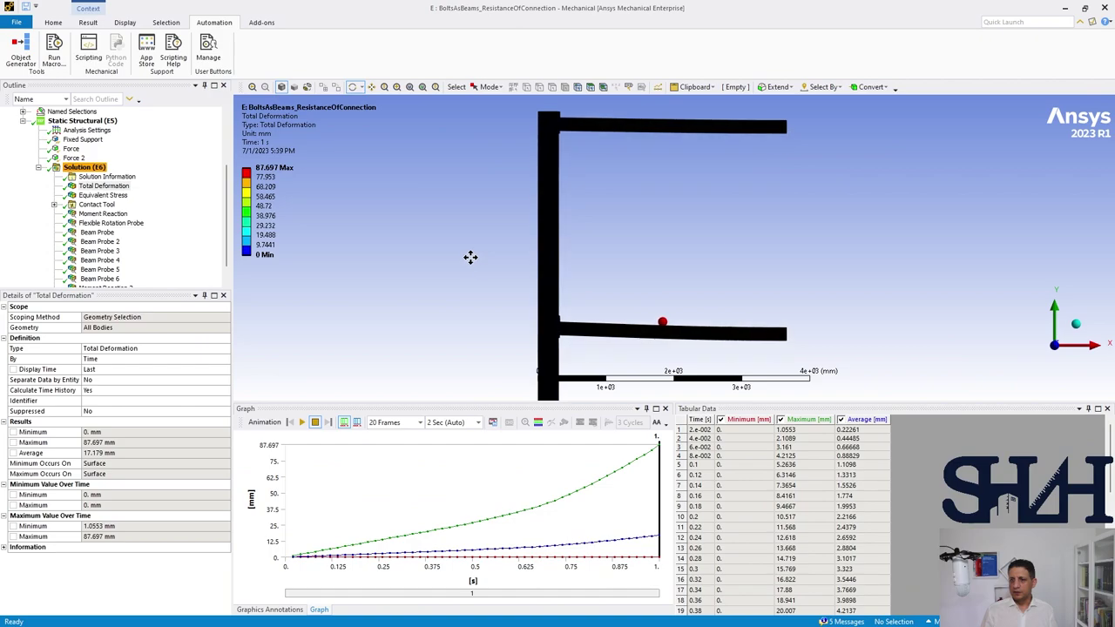
click(1075, 329)
click(102, 188)
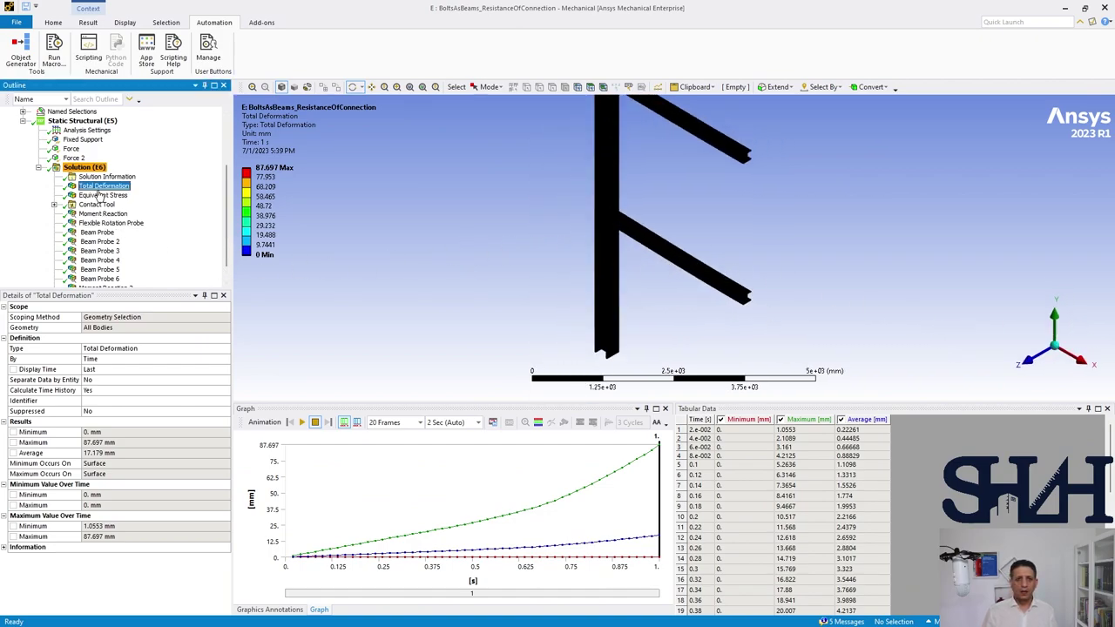
Display the Equivalent Stress result and reduce its contour legend to three colour bands
click(100, 195)
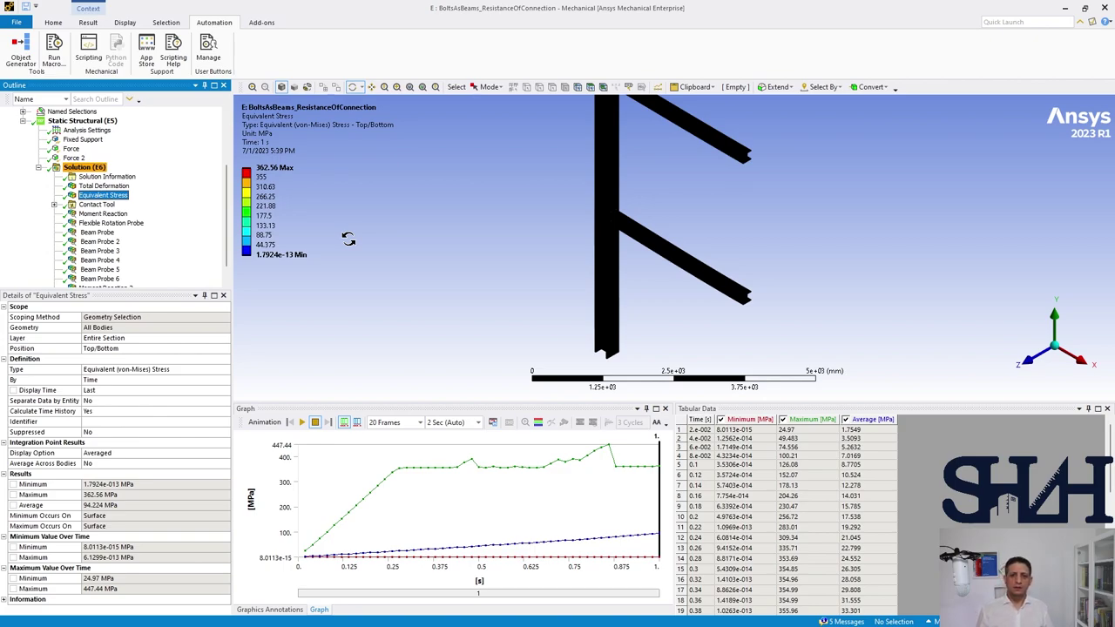
click(266, 178)
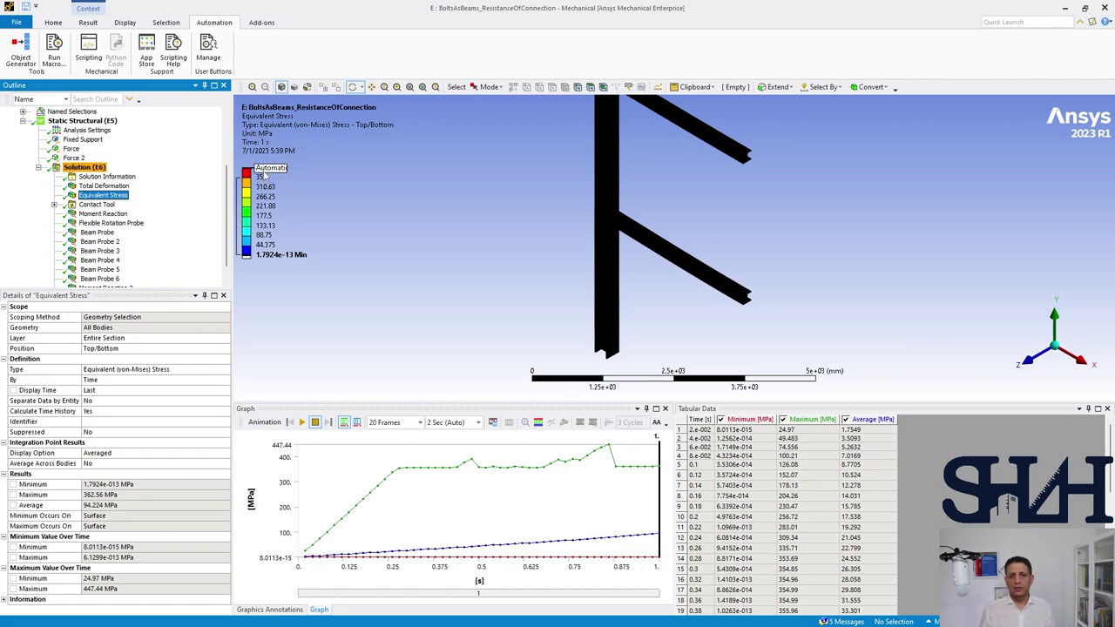
key(Return)
click(263, 178)
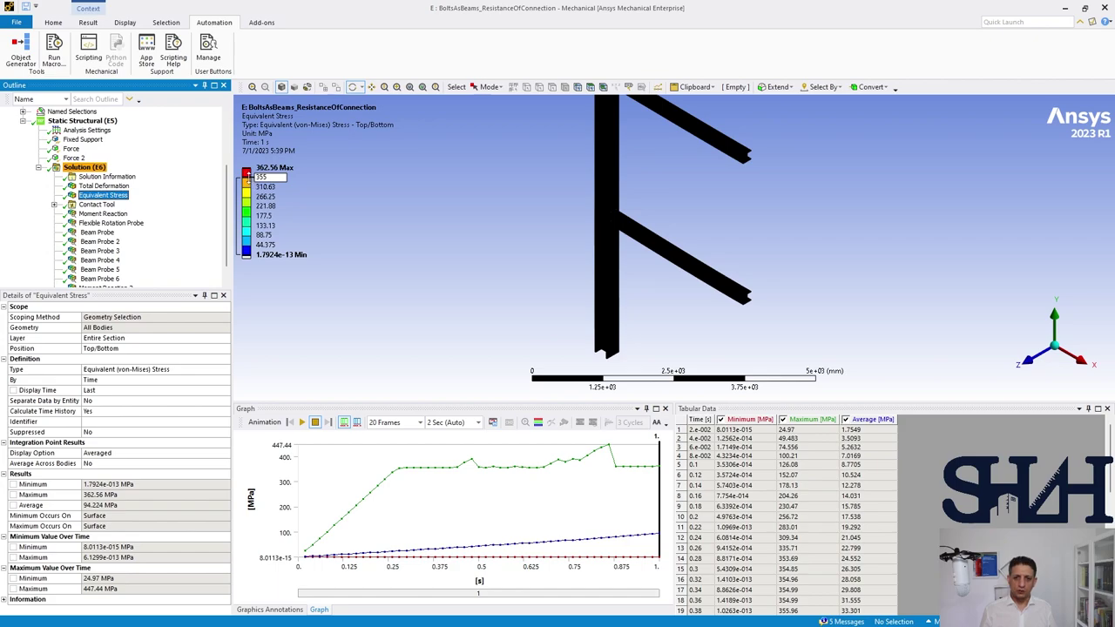
click(247, 174)
click(236, 185)
click(237, 184)
click(237, 185)
click(236, 185)
click(236, 185)
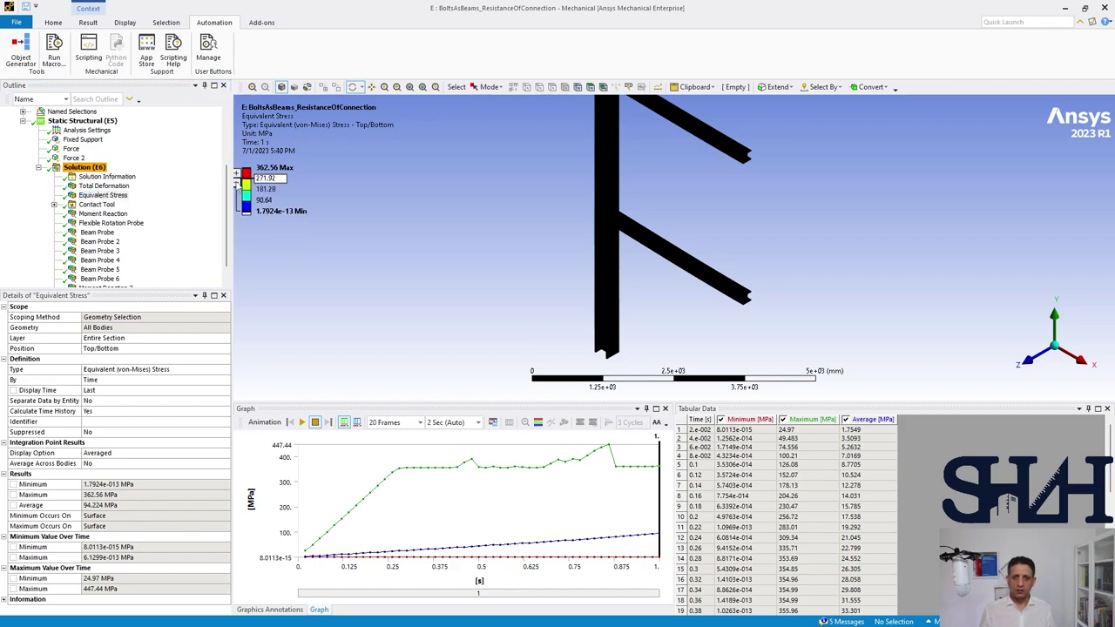
click(236, 185)
Change the lowest legend band's colour from blue to white
click(249, 200)
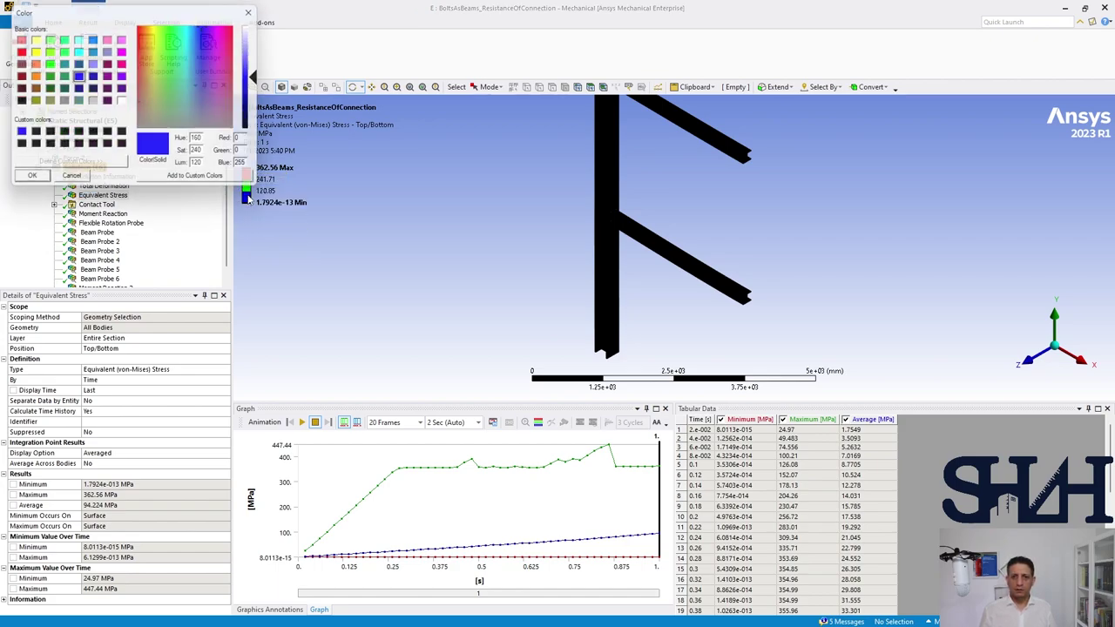
click(122, 102)
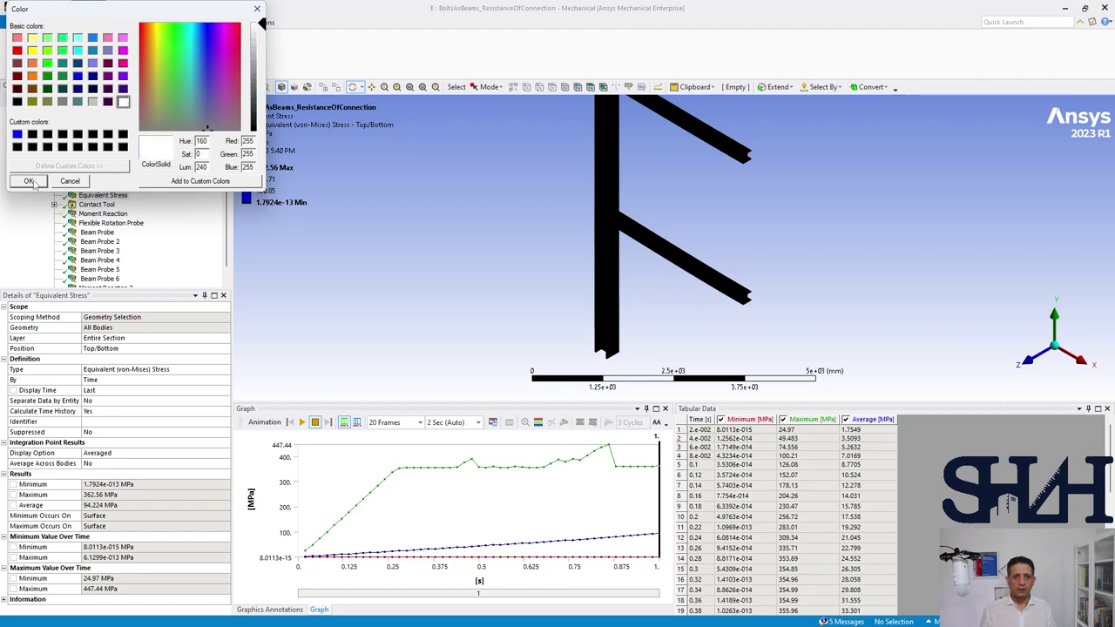
click(29, 181)
Set the two intermediate limits of the equivalent stress legend to 355 MPa and 340 MPa
drag(535, 180, 555, 236)
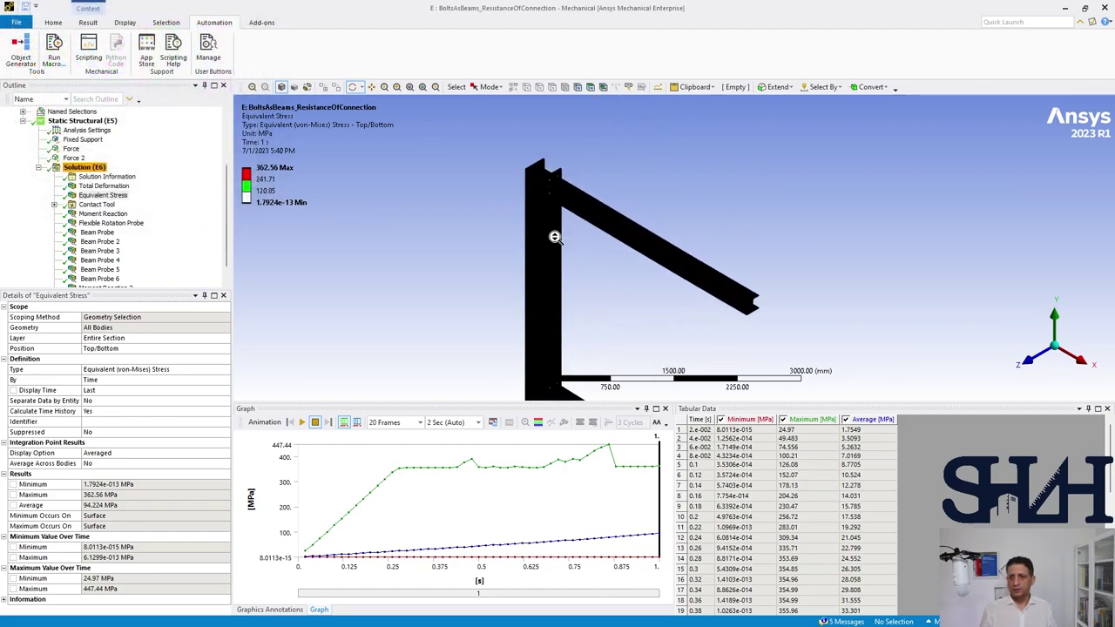
scroll(513, 286, up, 6)
scroll(548, 254, up, 3)
click(271, 181)
click(271, 187)
text(355)
key(Return)
click(271, 191)
text(34)
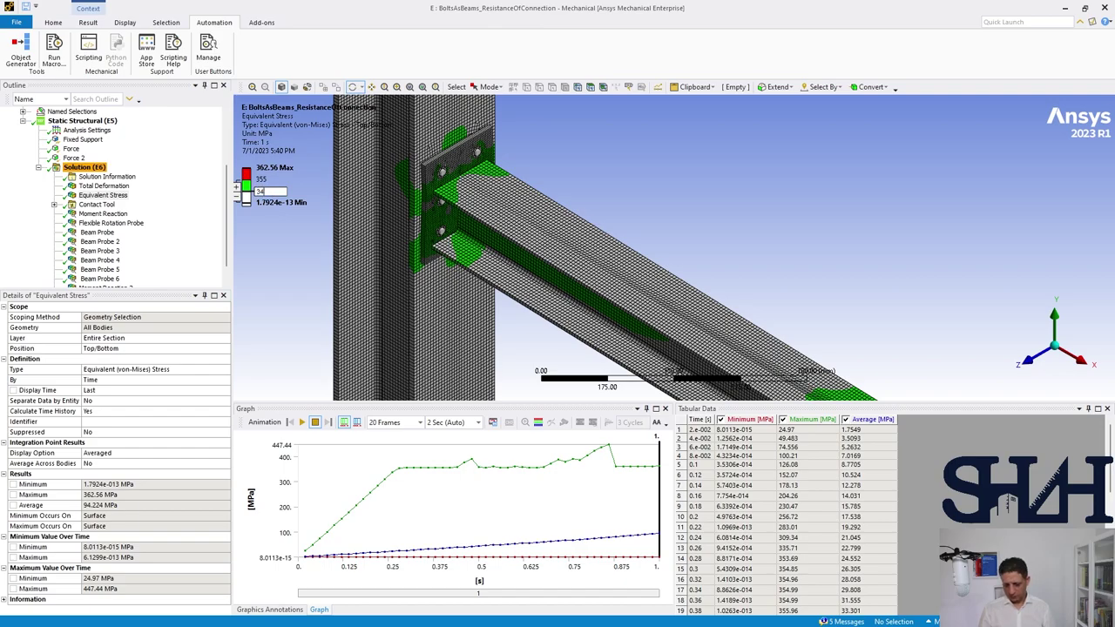
text(0)
key(Return)
Examine the equivalent stress bands on the end plate, bolts area, beam and column web from several angles
middle_drag(446, 209, 478, 208)
scroll(402, 212, up, 3)
middle_drag(402, 212, 708, 243)
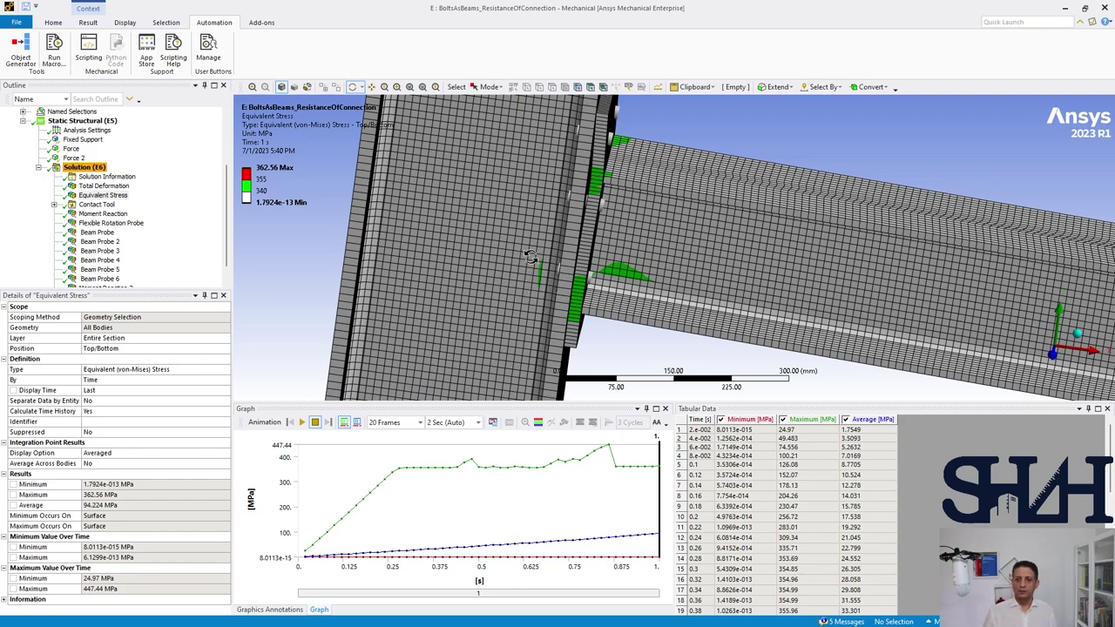
middle_drag(531, 287, 502, 248)
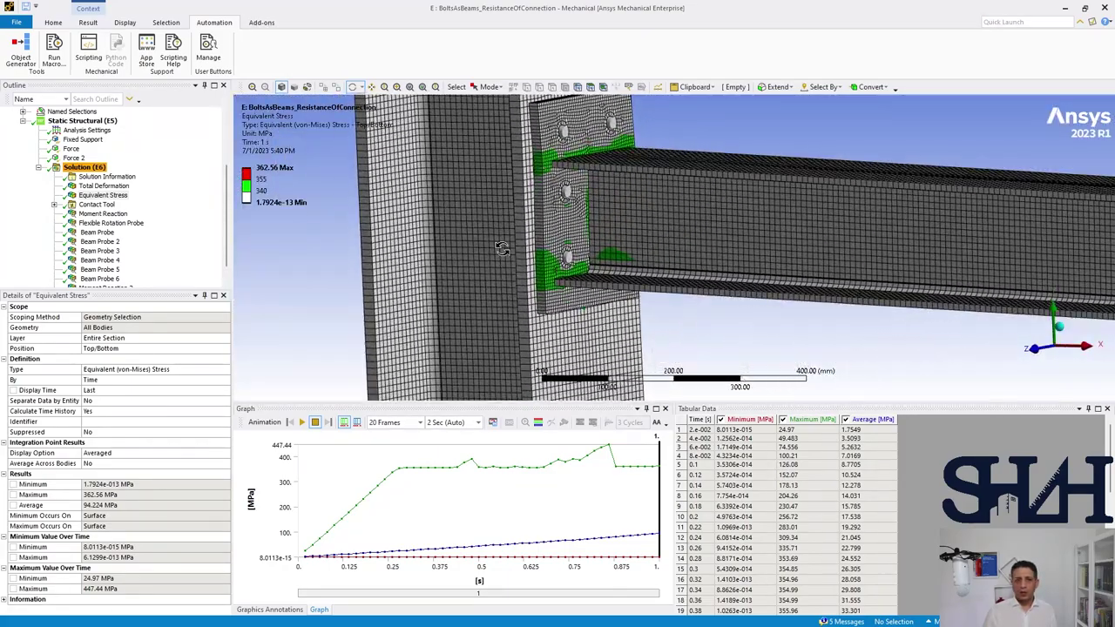
Display the Contact Tool's Status result and examine the contact regions on the end plate up close
click(54, 205)
click(104, 214)
middle_drag(403, 241, 512, 183)
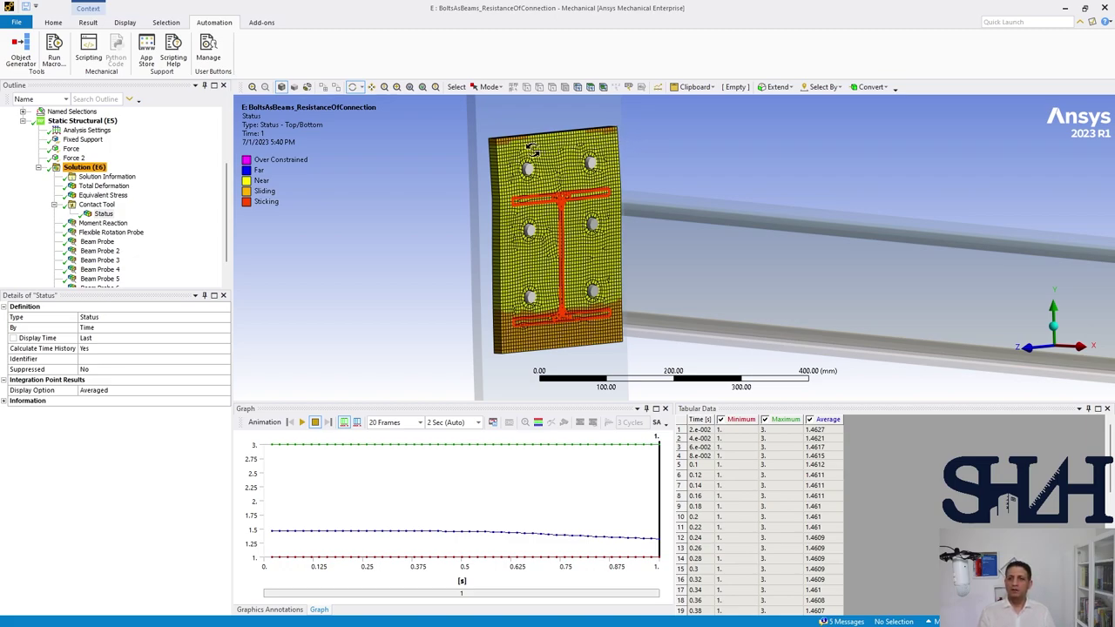
scroll(505, 150, up, 3)
scroll(510, 153, down, 1)
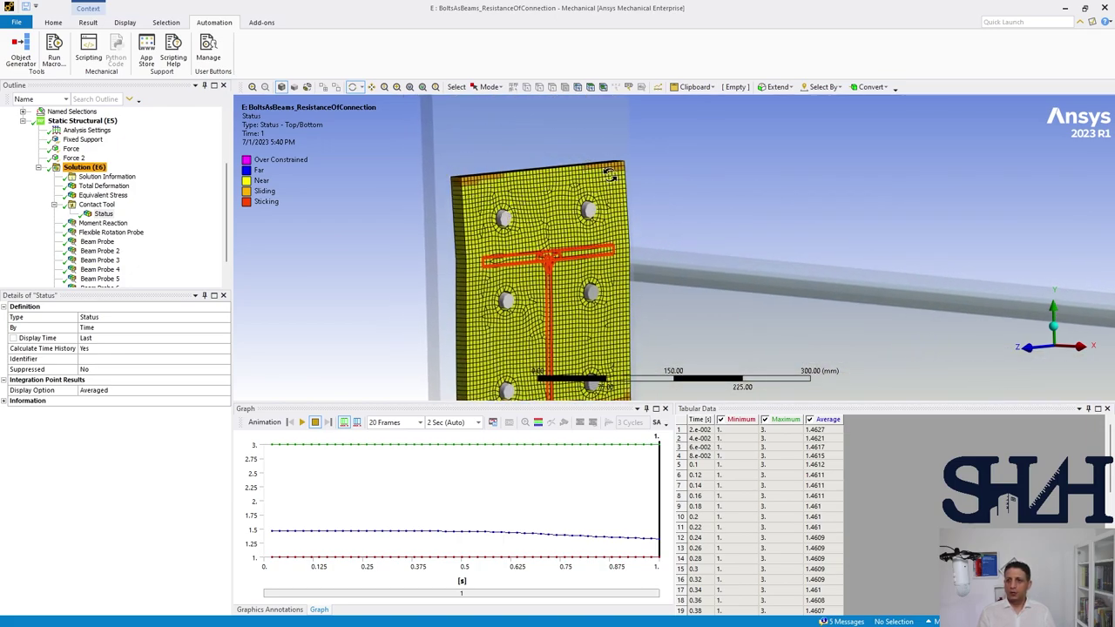
scroll(600, 225, down, 1)
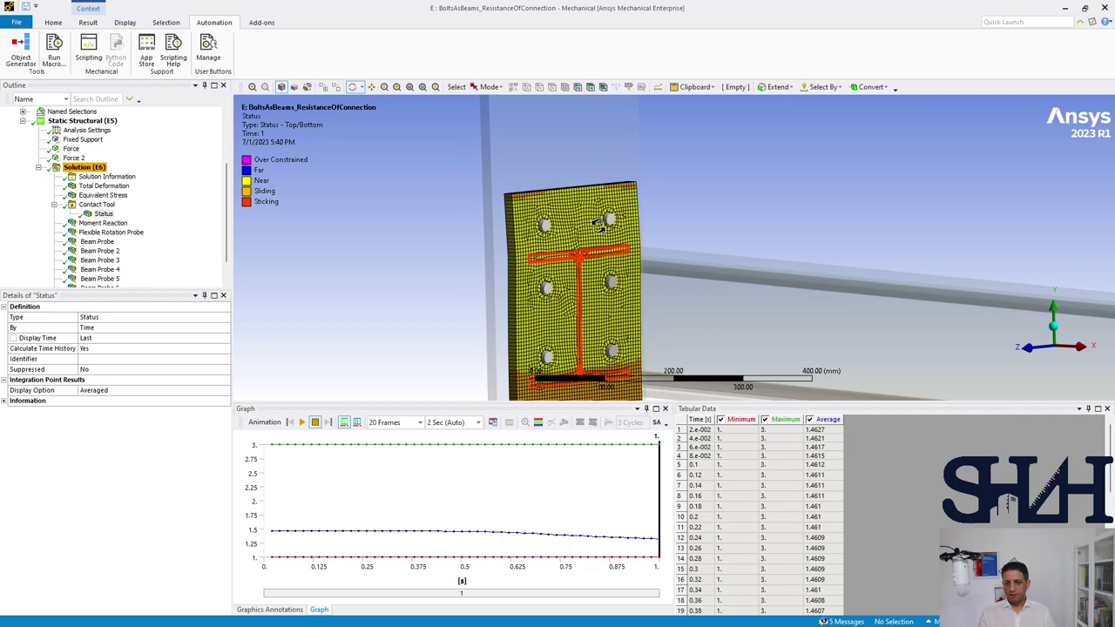
scroll(592, 244, down, 2)
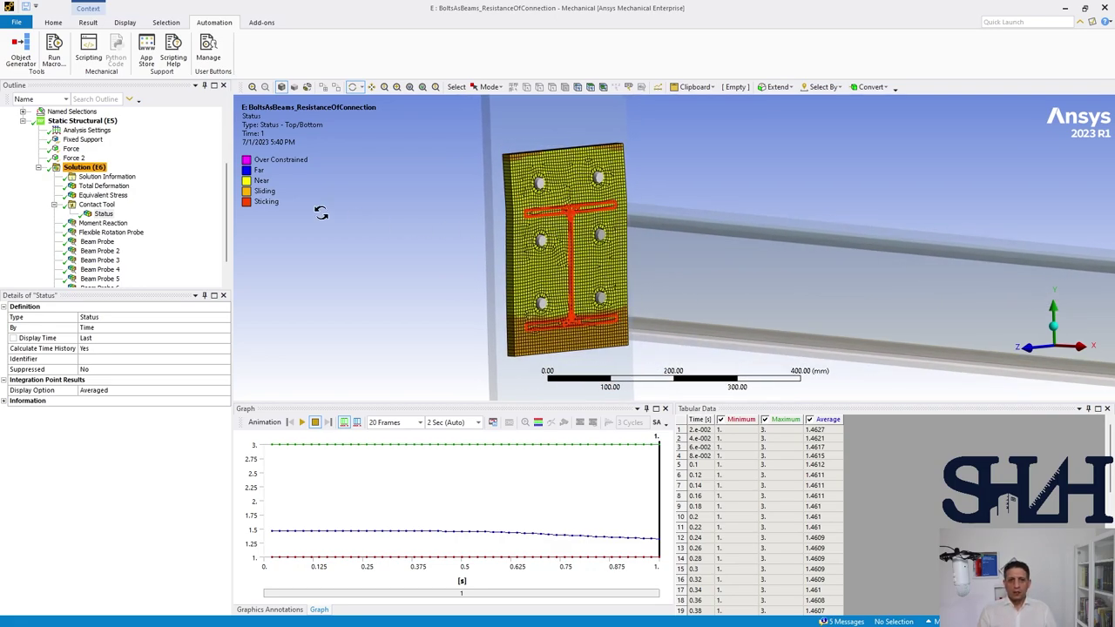
Review the Moment Reaction result with its graph and look at the deformed connection from the side
click(128, 224)
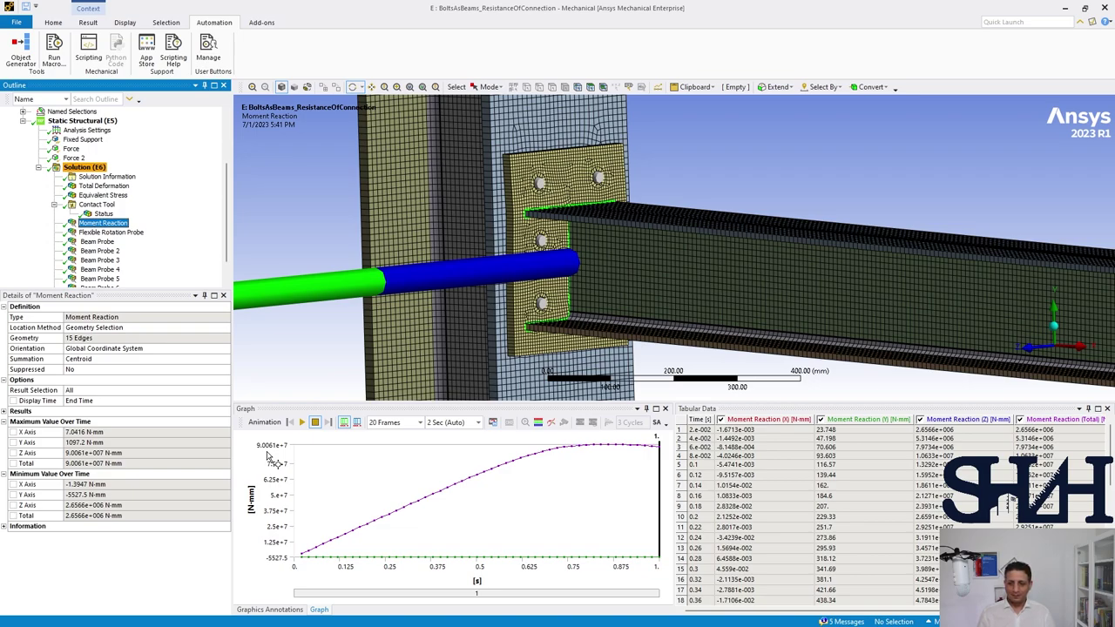
scroll(468, 310, down, 4)
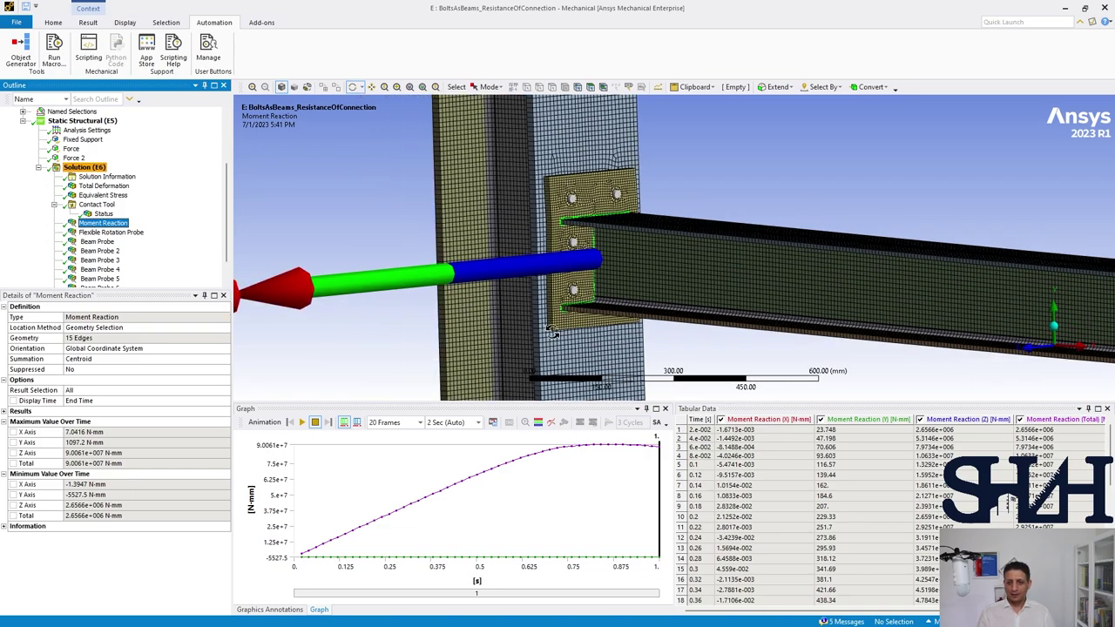
middle_drag(502, 306, 566, 302)
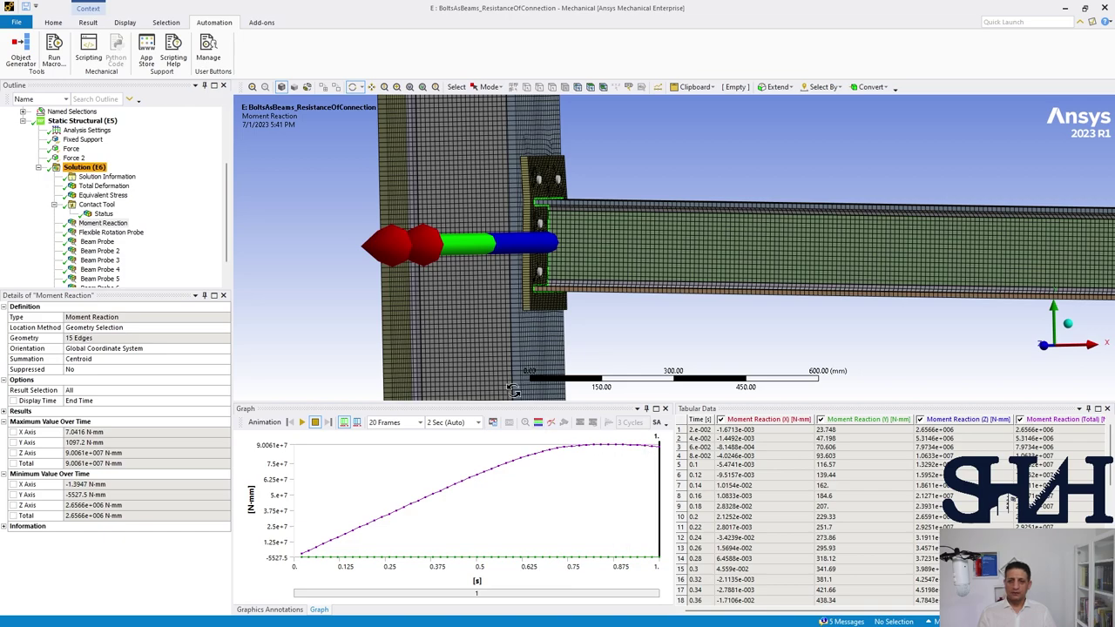
drag(467, 294, 480, 296)
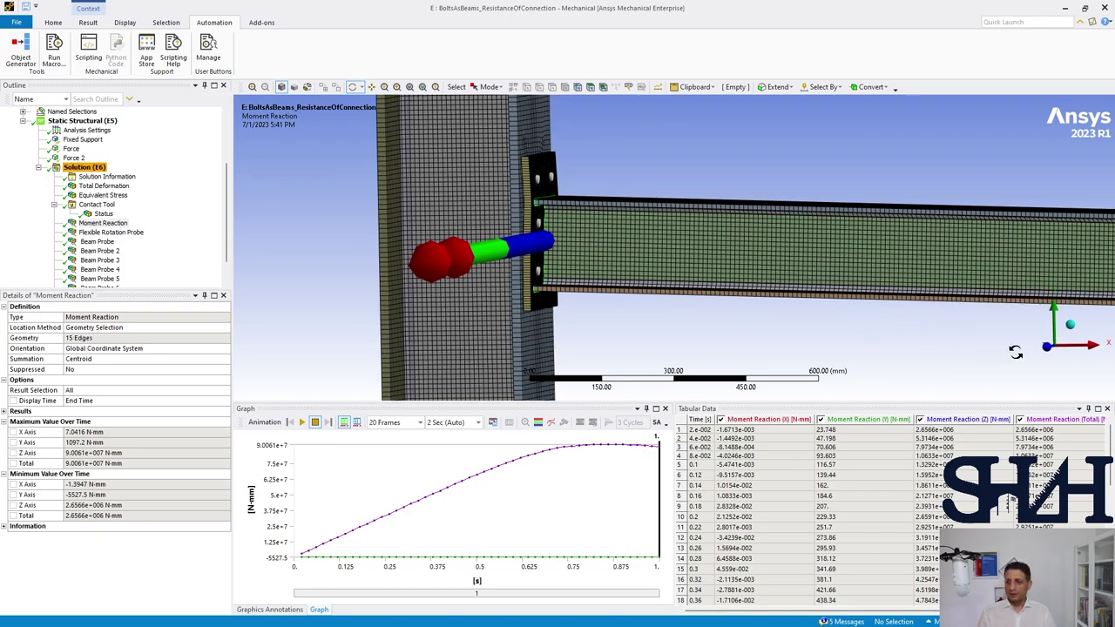
drag(992, 347, 491, 255)
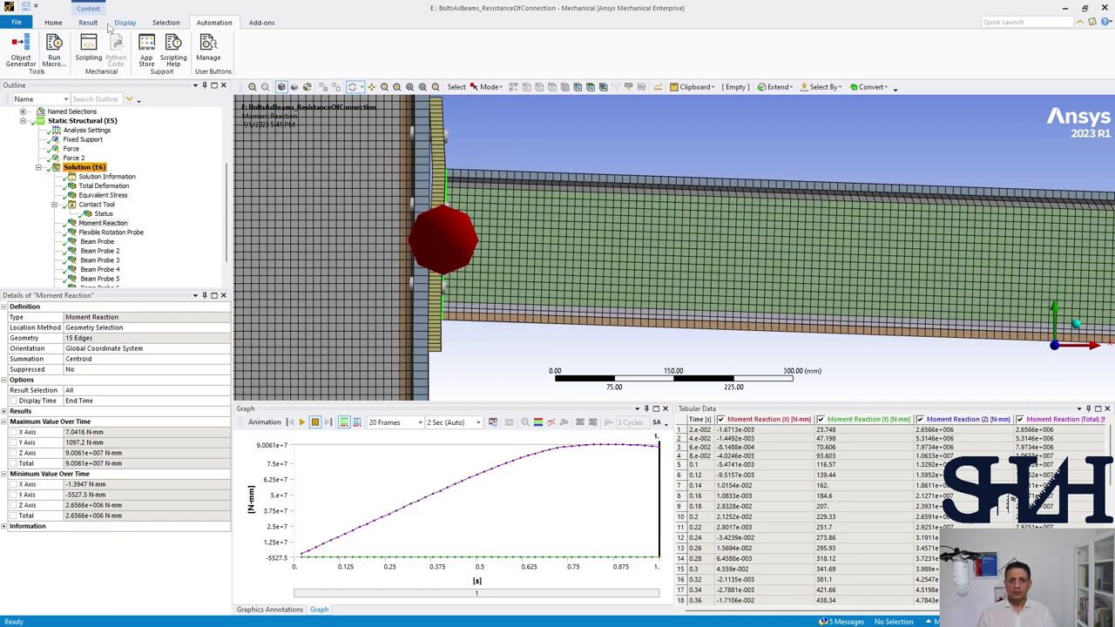
Set the deformation scale factor of the results to 5 and view the exaggerated end plate deformation
click(95, 26)
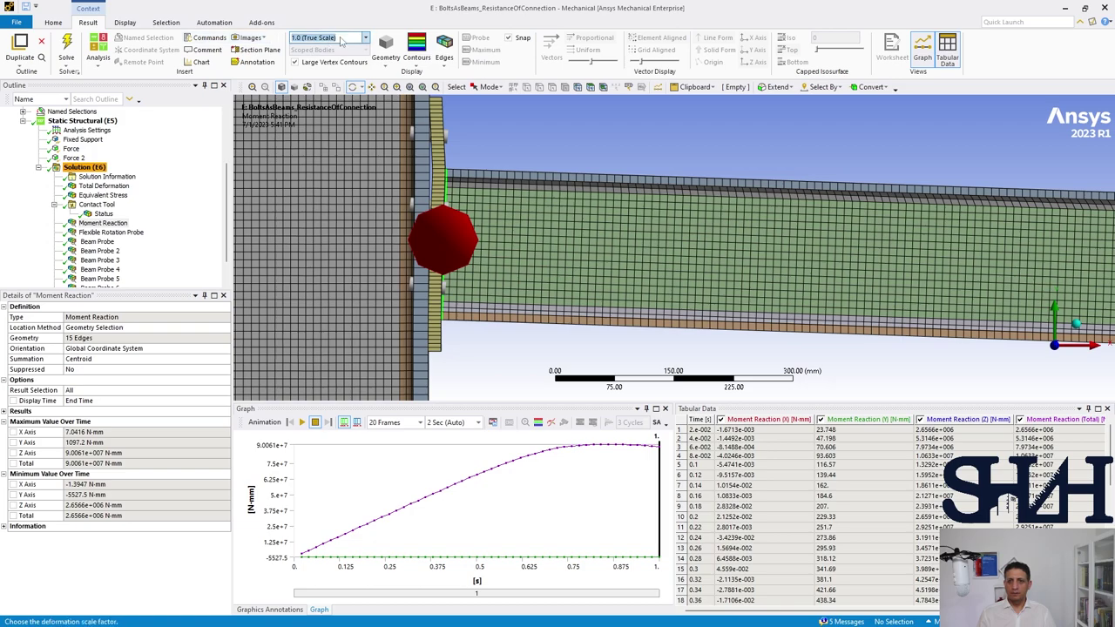
text(5)
key(Return)
drag(394, 248, 489, 242)
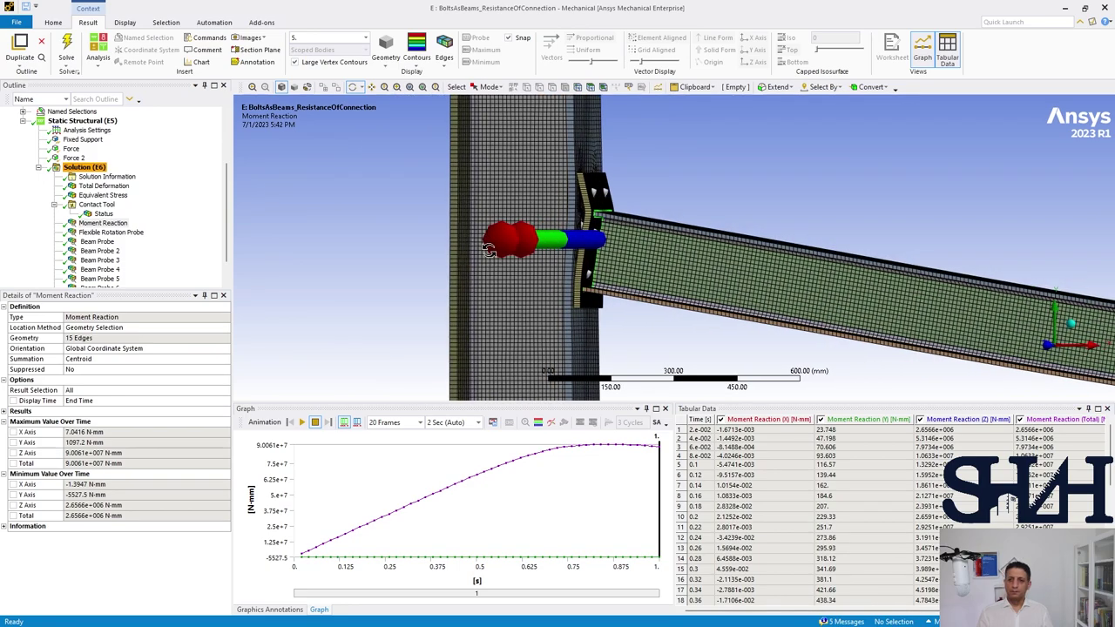
Review the Flexible Rotation Probe's rotation curve and the first Beam Probe's bolt forces, viewing the connection from the side
click(105, 233)
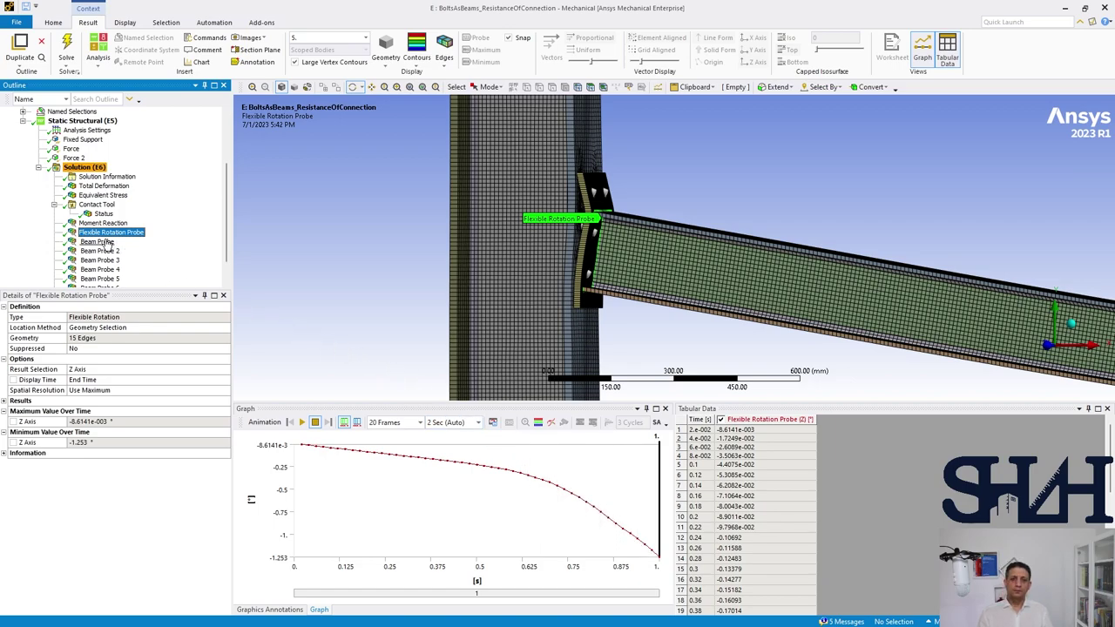
scroll(105, 246, down, 1)
click(97, 214)
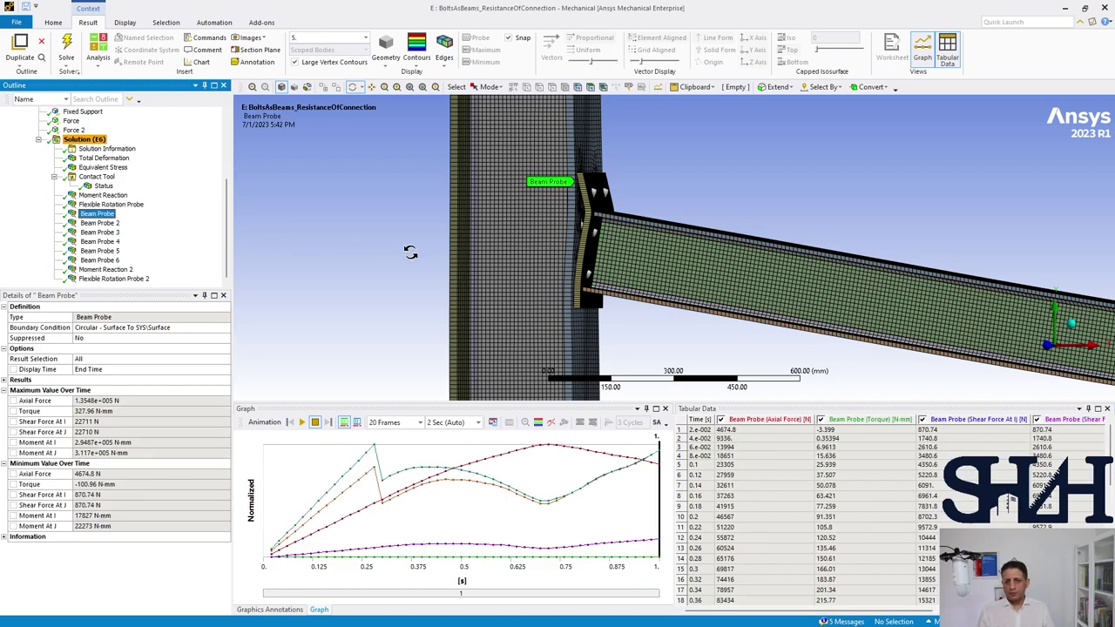
drag(416, 249, 505, 251)
scroll(505, 251, up, 1)
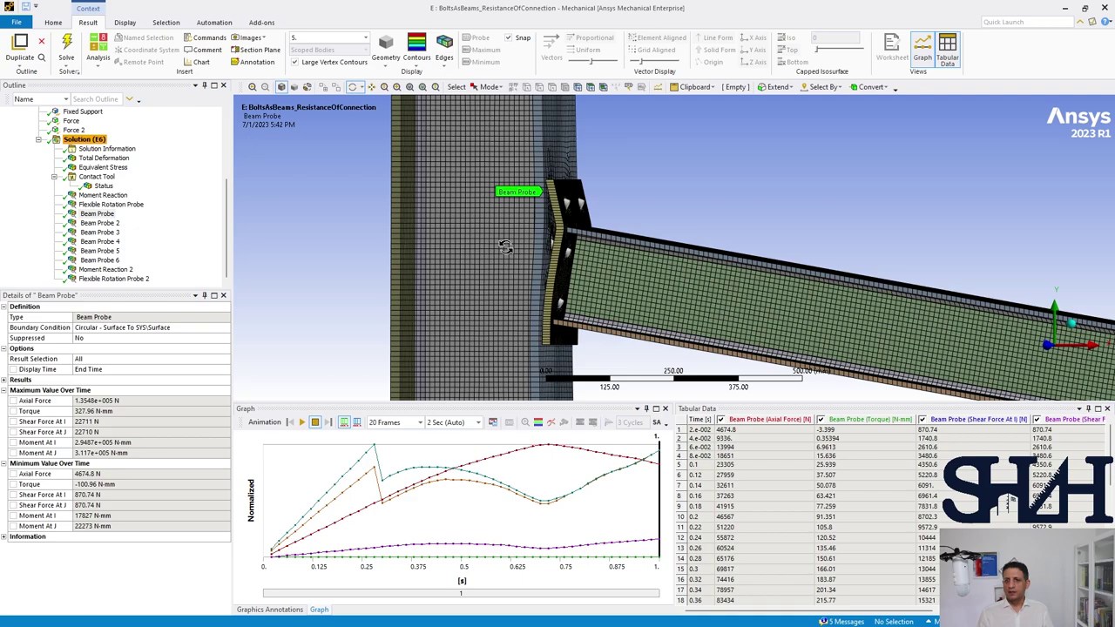
drag(755, 280, 494, 235)
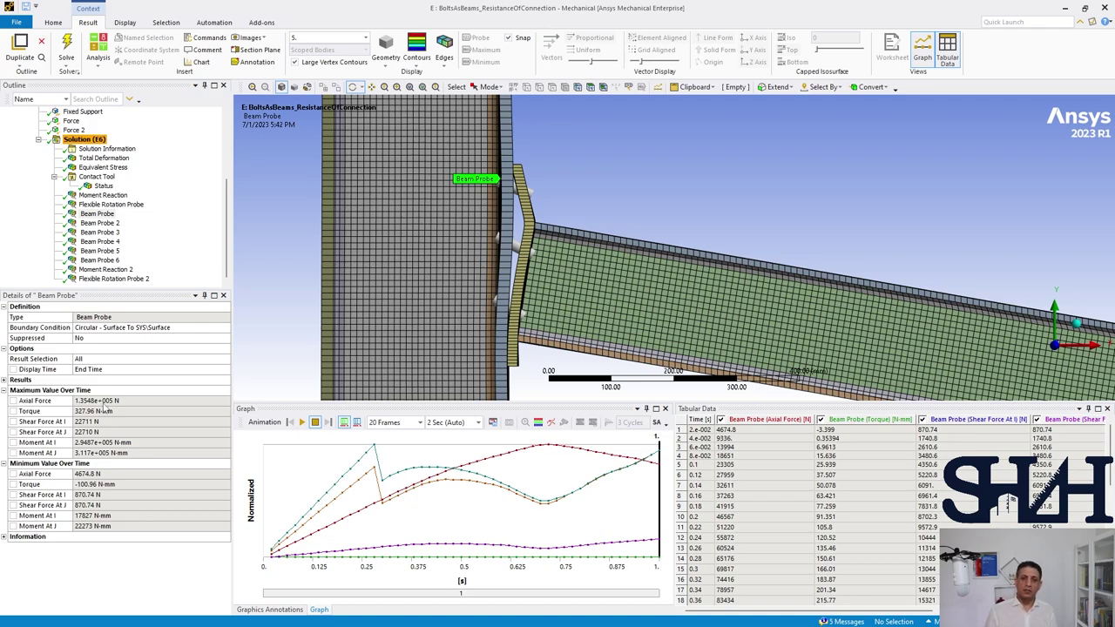
Compare the maximum bolt forces reported by Beam Probe 2, Beam Probe 3 and Beam Probe 4
click(100, 223)
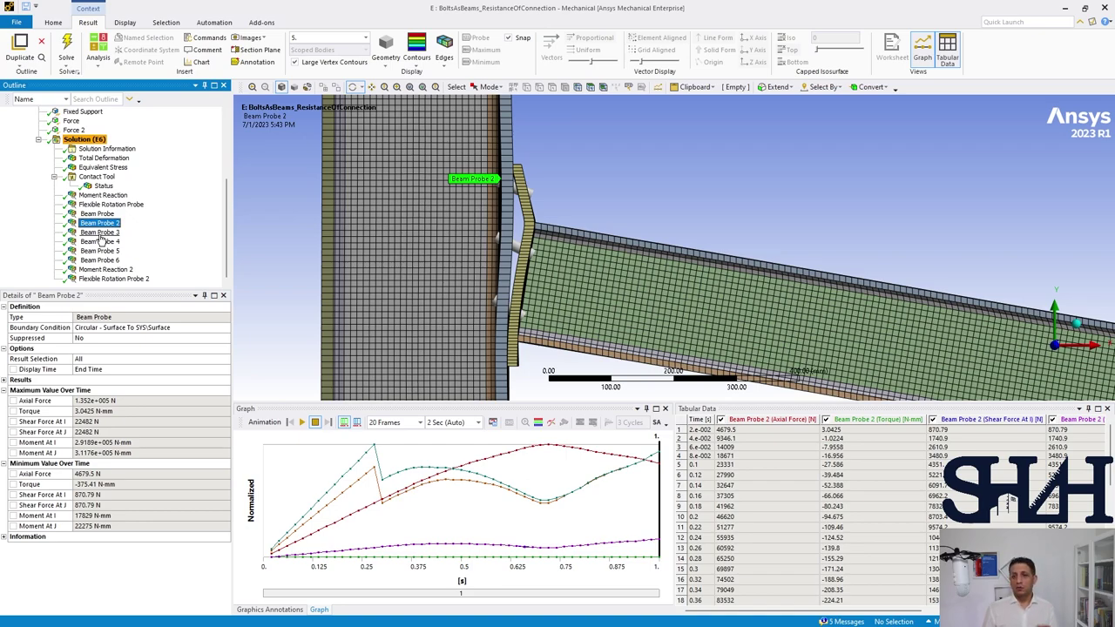
click(99, 233)
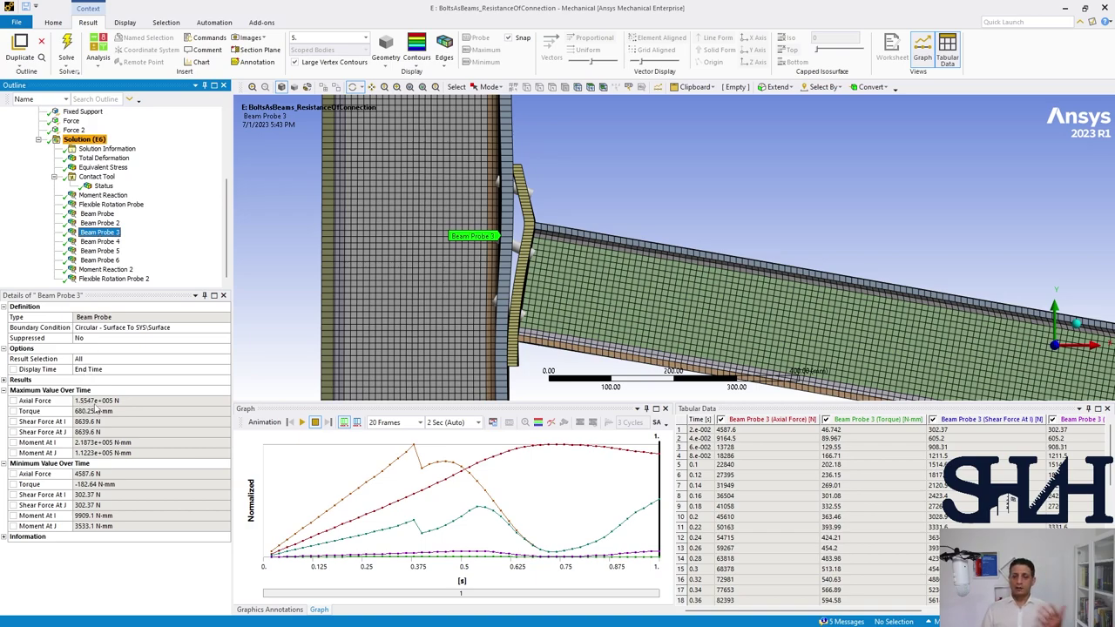
click(106, 242)
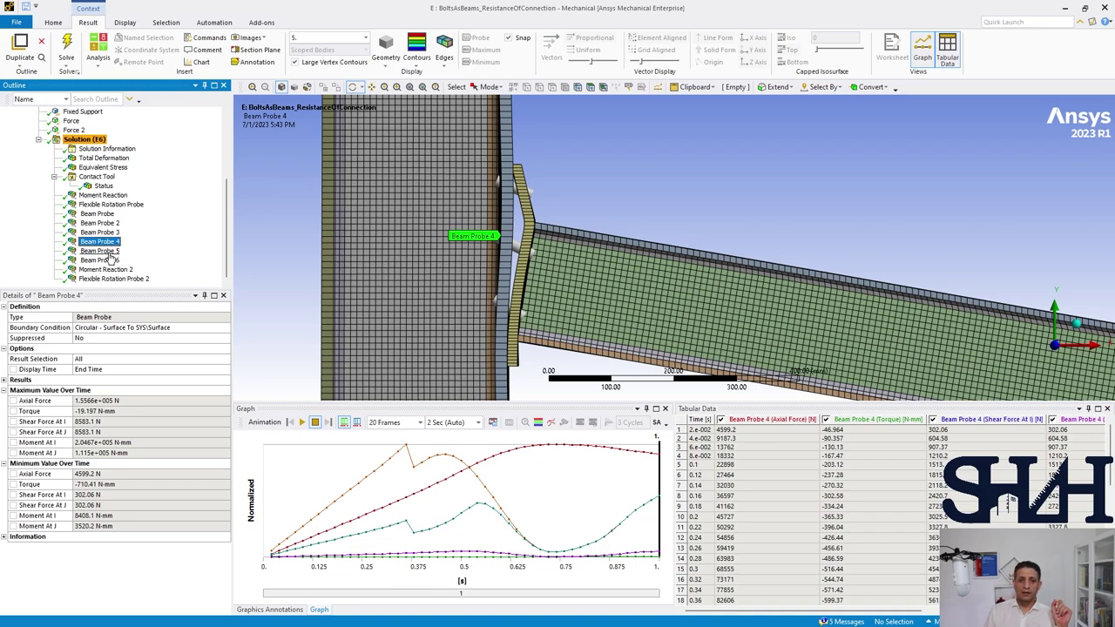
Review the forces of Beam Probe 5 and Beam Probe 6 and inspect the lower bolt row up close
click(100, 250)
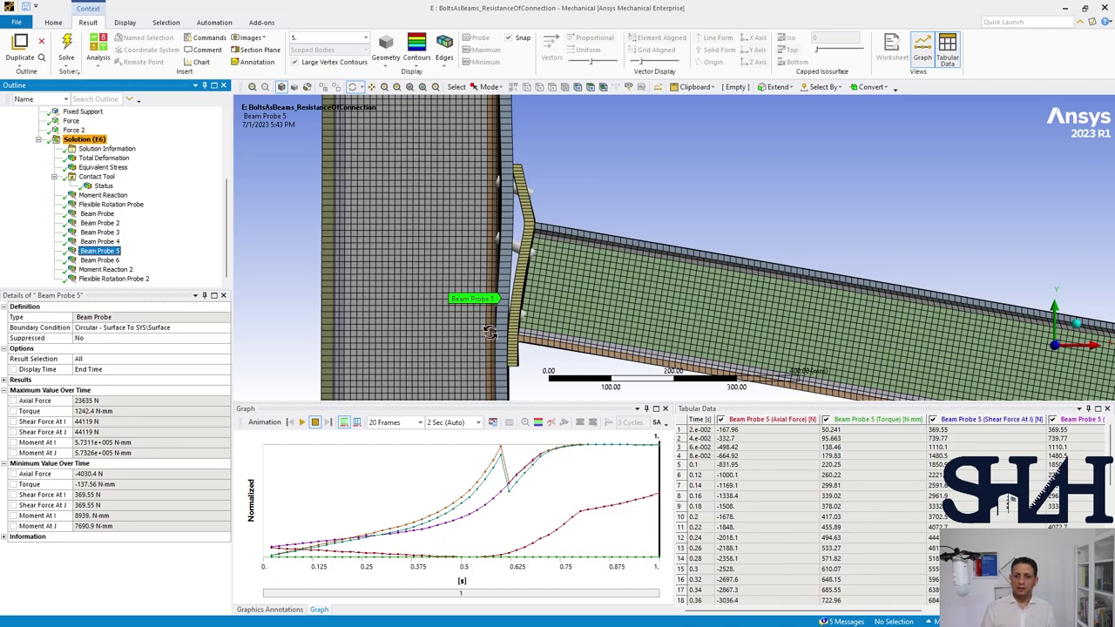
scroll(489, 333, up, 2)
scroll(489, 333, up, 4)
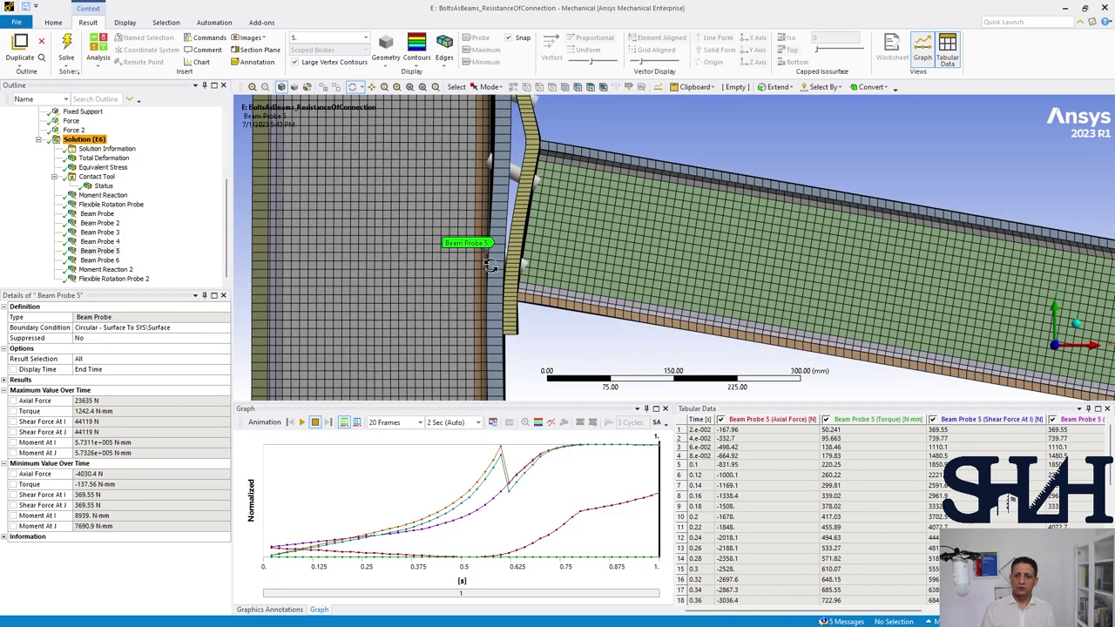
drag(479, 267, 475, 267)
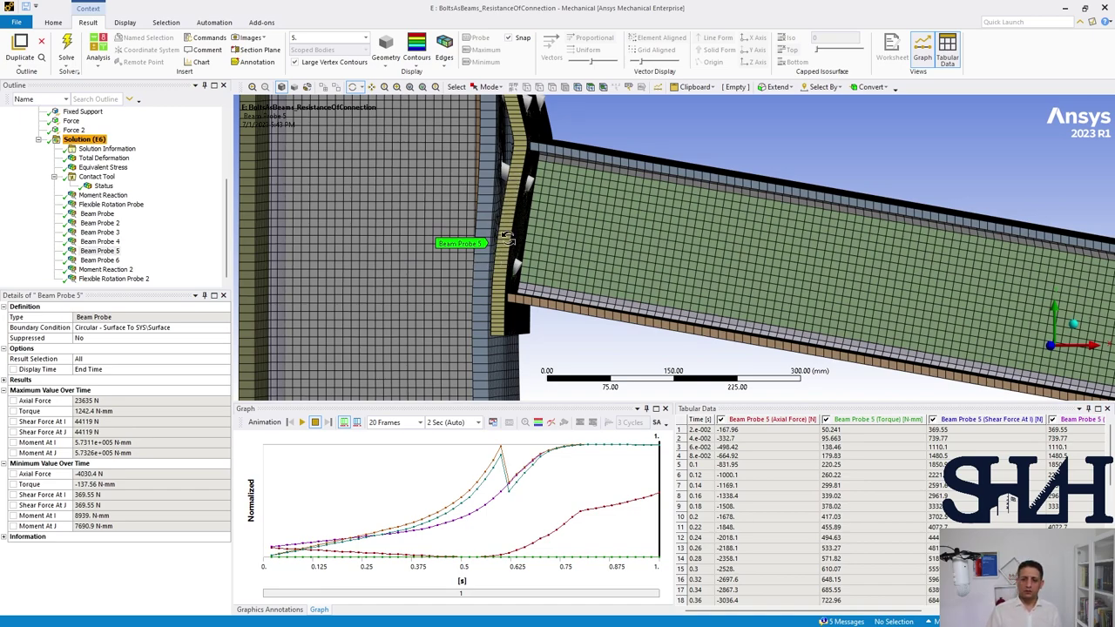
mouse_move(506, 258)
mouse_down()
mouse_move(480, 252)
mouse_move(536, 234)
mouse_move(547, 193)
mouse_move(526, 264)
mouse_move(485, 249)
mouse_up()
right_click(485, 249)
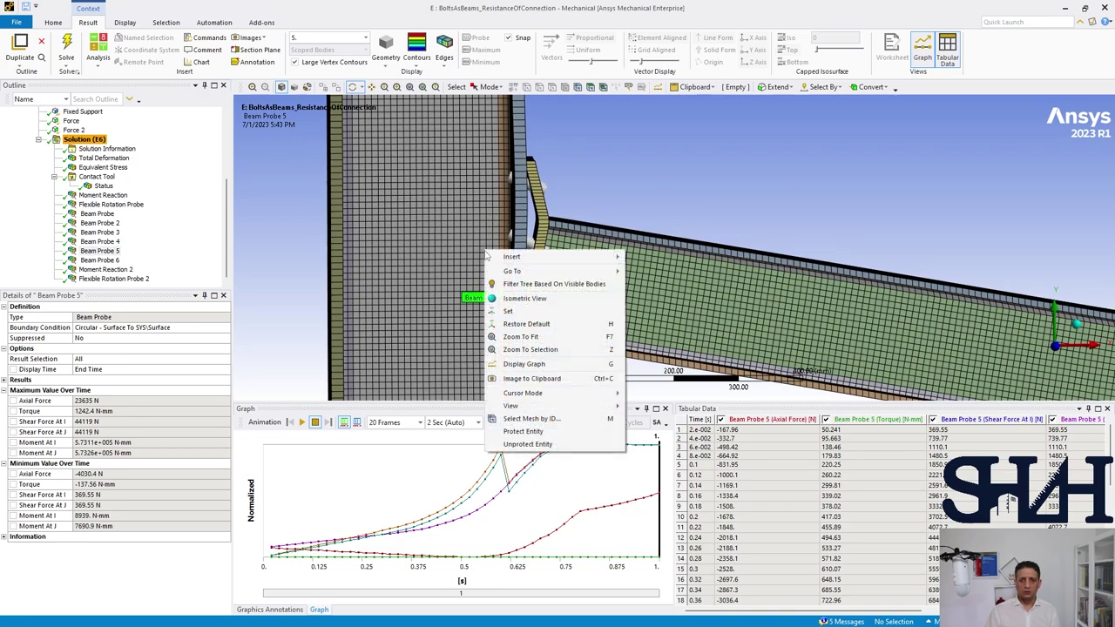
click(479, 230)
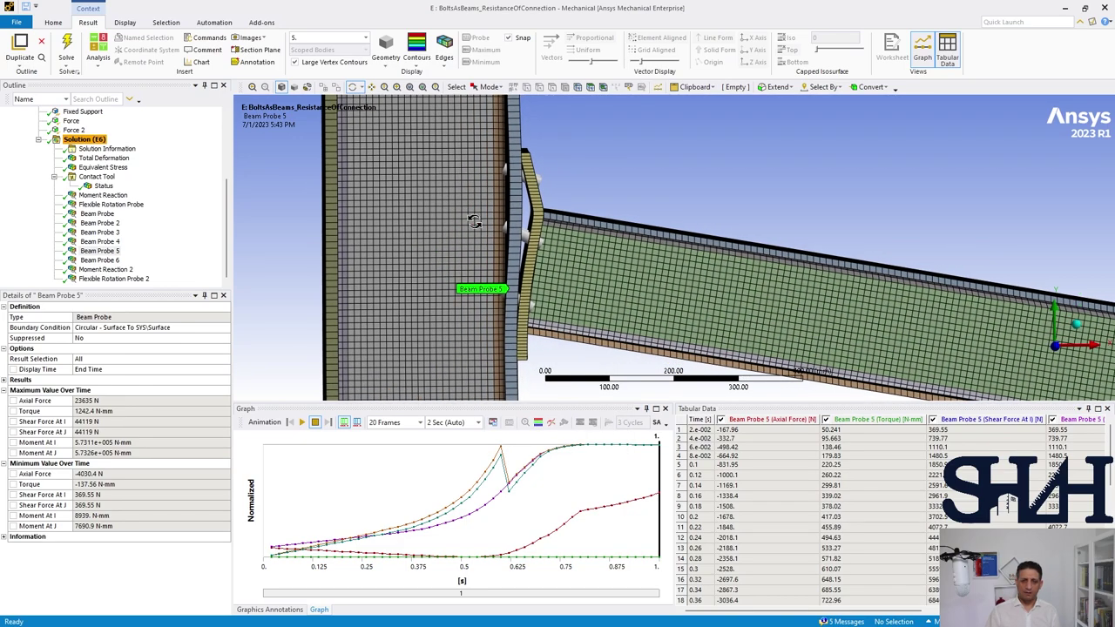
click(98, 261)
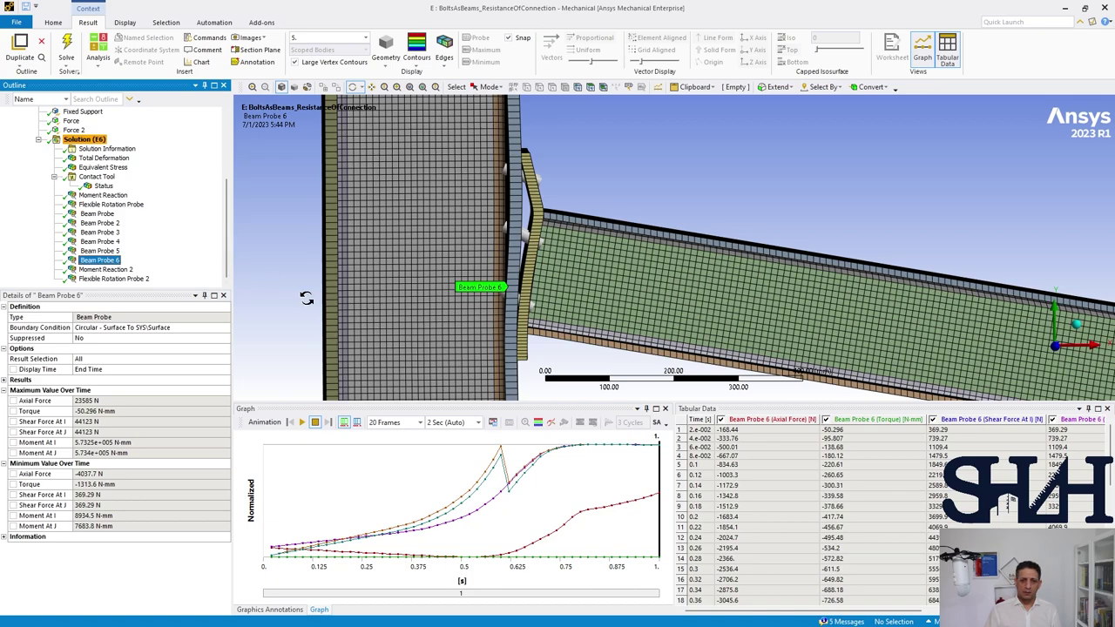
Review the Moment Reaction 2 curve over time and view the deformed beam and column at a wider scale
click(106, 270)
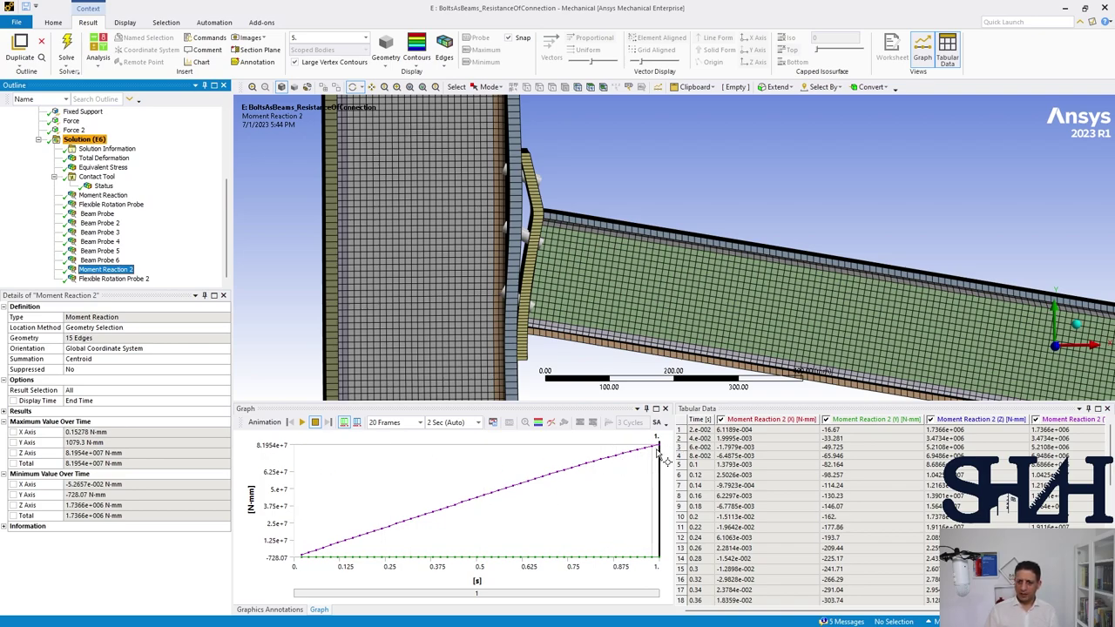
drag(445, 324, 479, 255)
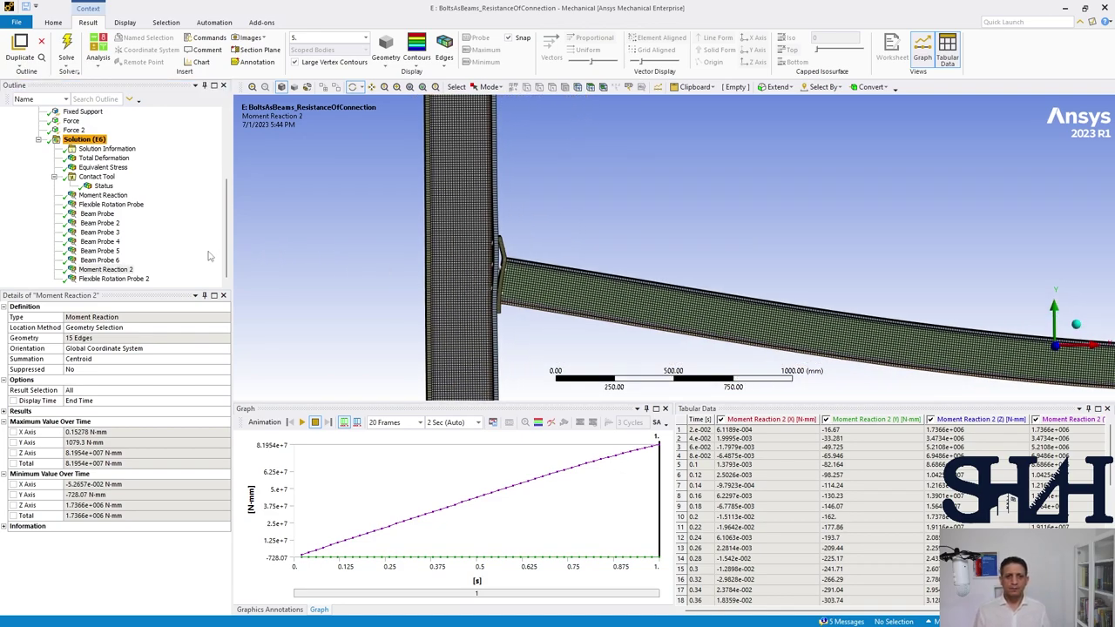
click(83, 140)
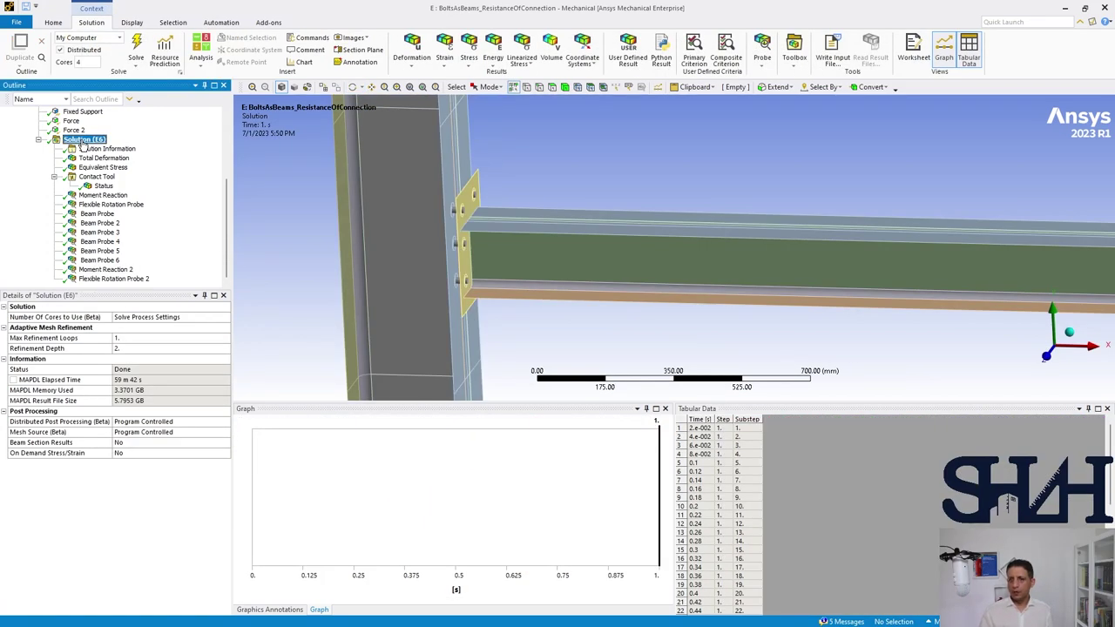
Create a chart from Moment Reaction and Flexible Rotation Probe, with Flexible Rotation Probe (Z) as the X axis
click(101, 196)
ctrl+click(102, 204)
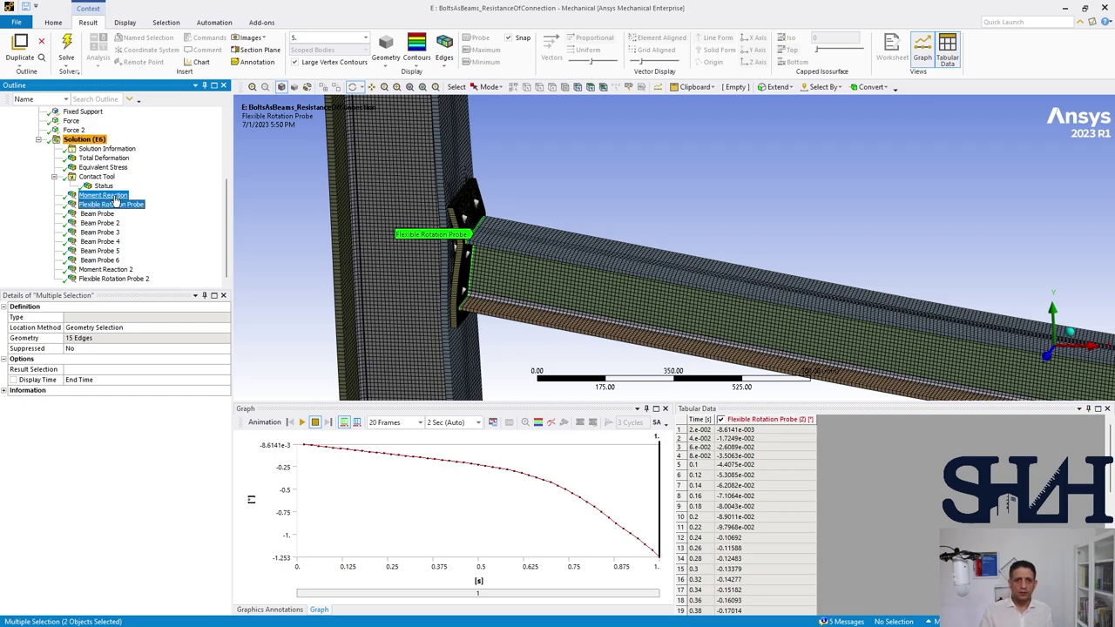
click(197, 61)
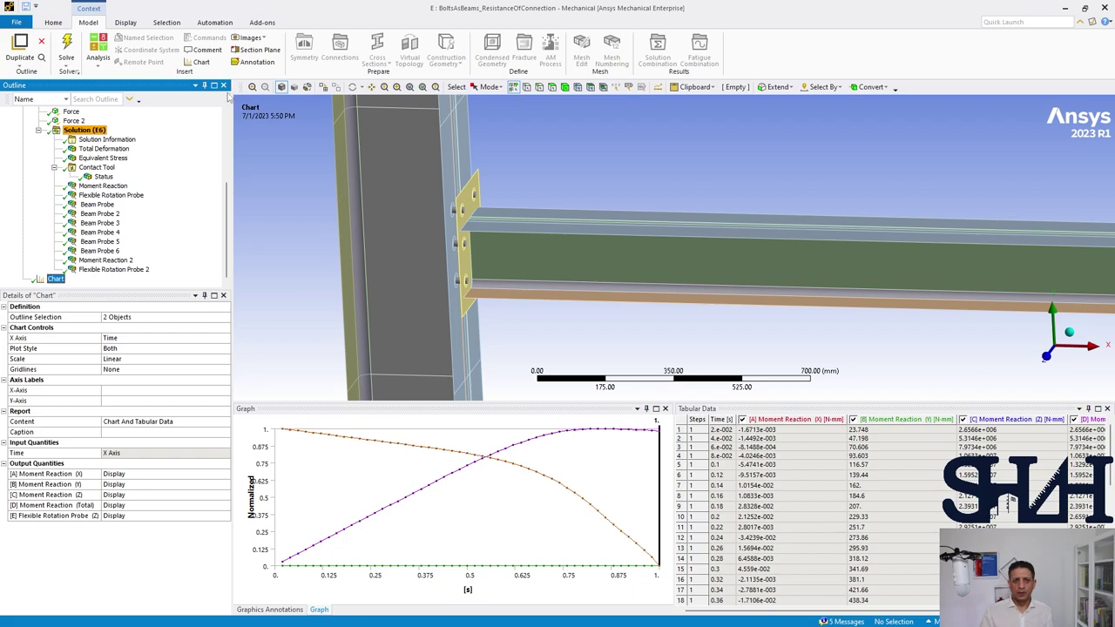
click(138, 337)
click(225, 338)
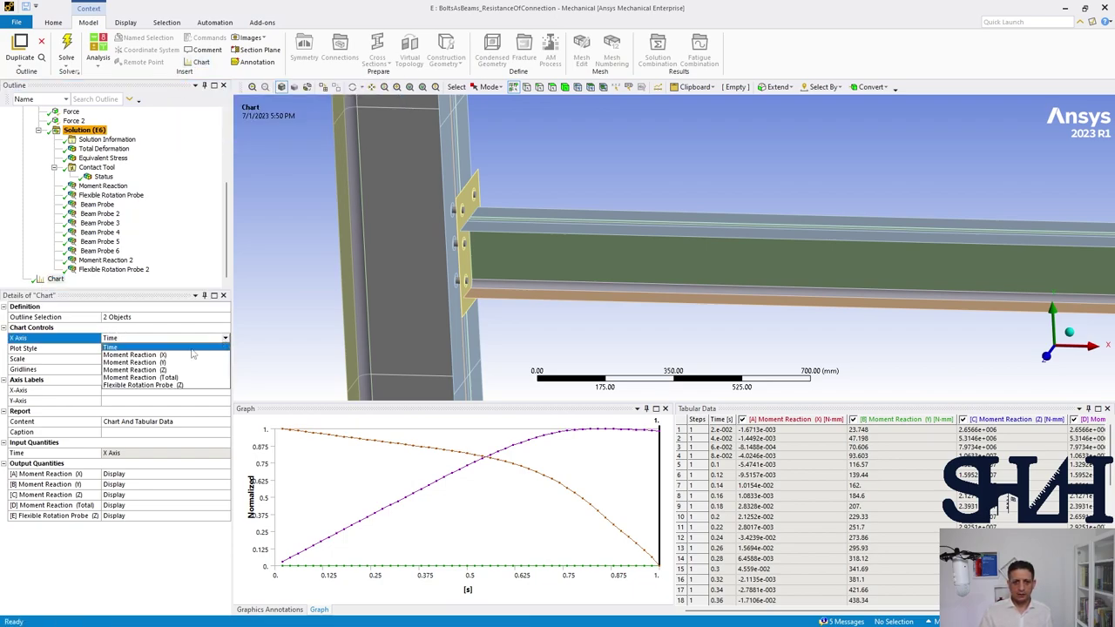
click(143, 385)
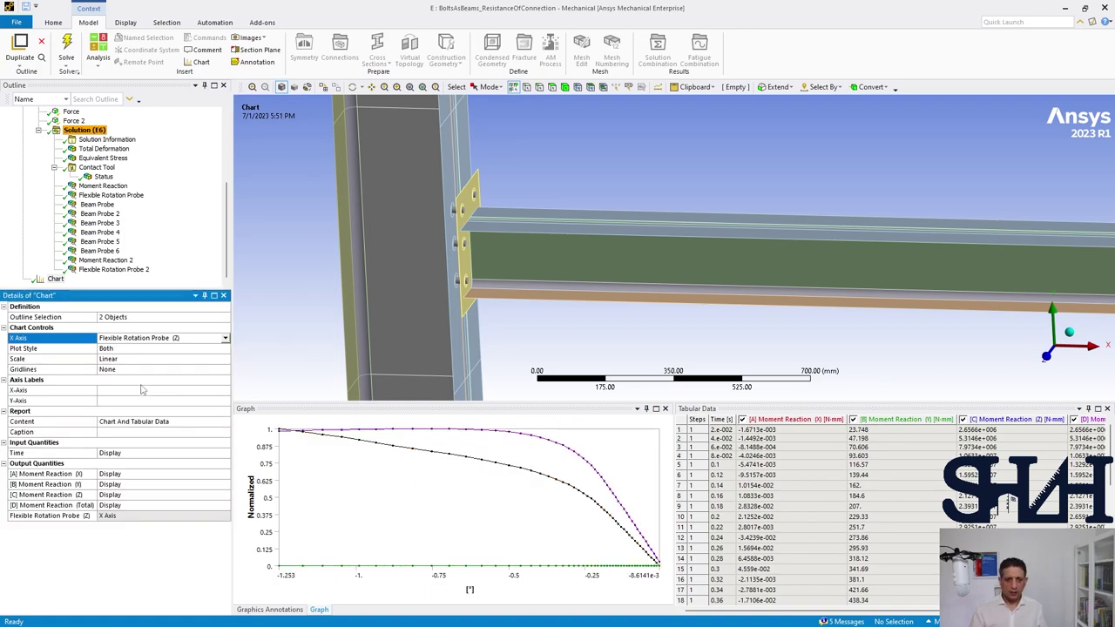
Omit Time and the X, Y and Total components of Moment Reaction from the chart, keeping only the Z moment
double_click(134, 453)
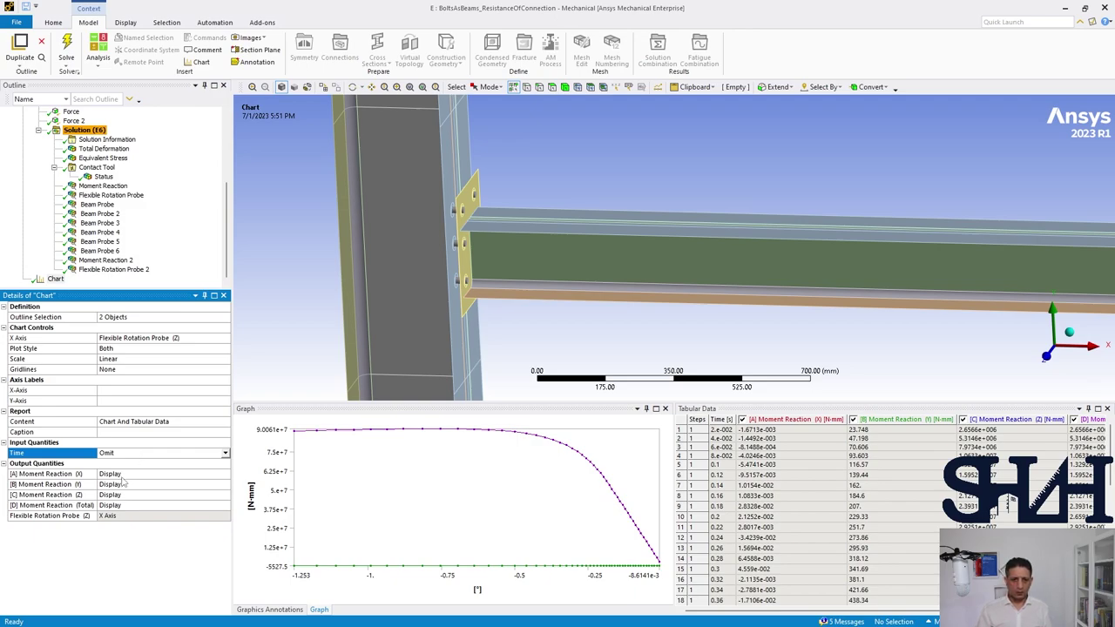
double_click(123, 476)
double_click(123, 484)
double_click(123, 506)
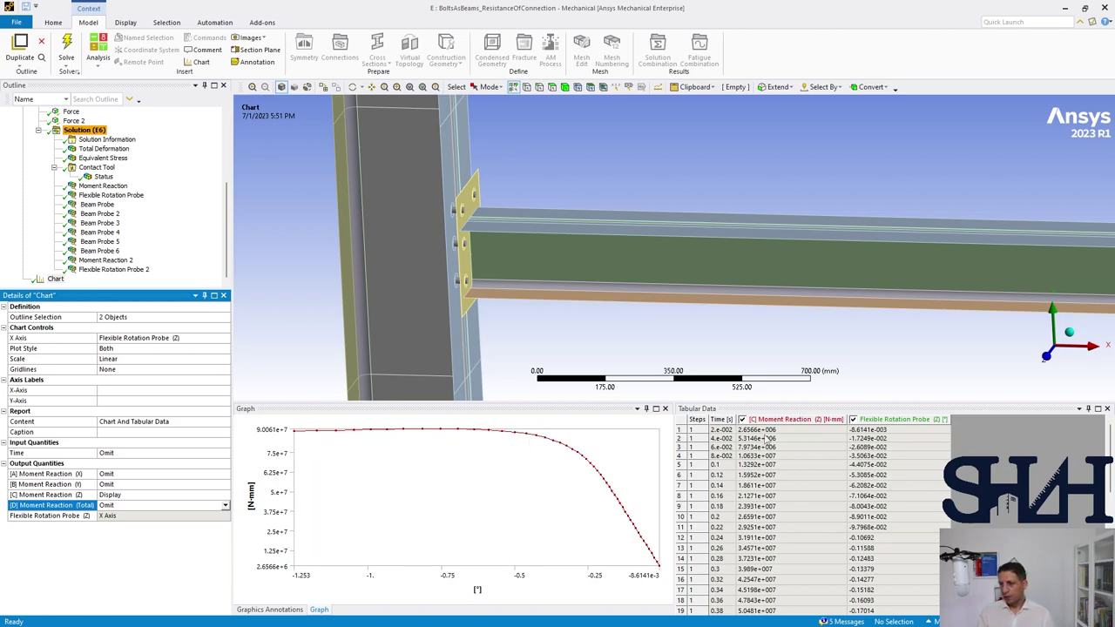
Transfer the chart's moment and rotation values to Sheet2 in Excel, starting at row 2, and head column A "Bending Moment (N*mm)"
drag(772, 430, 589, 616)
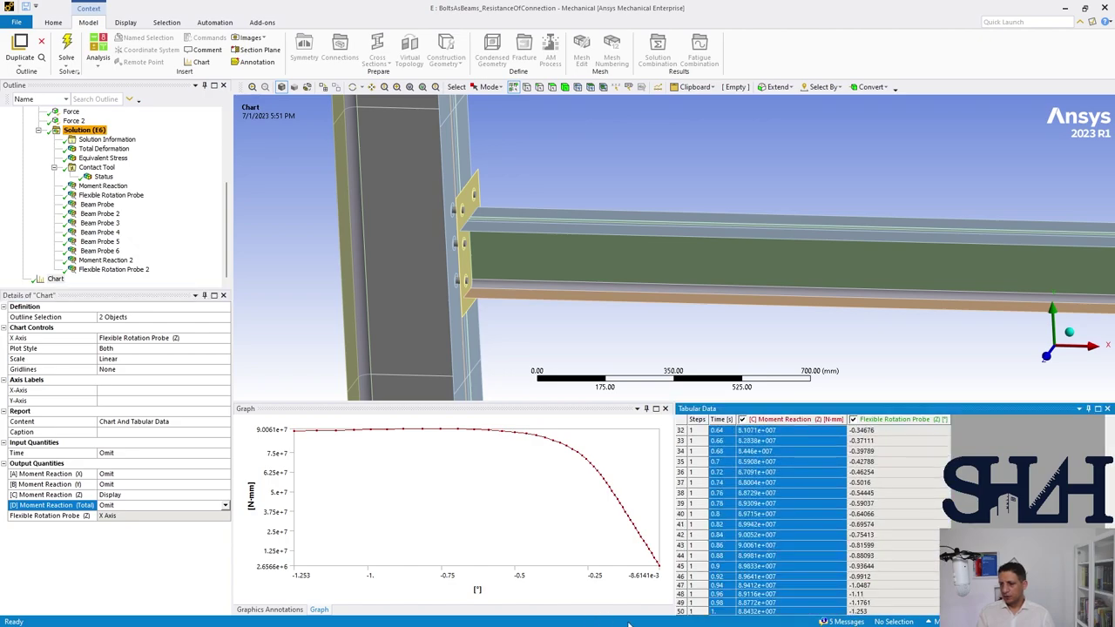
key(ctrl+a)
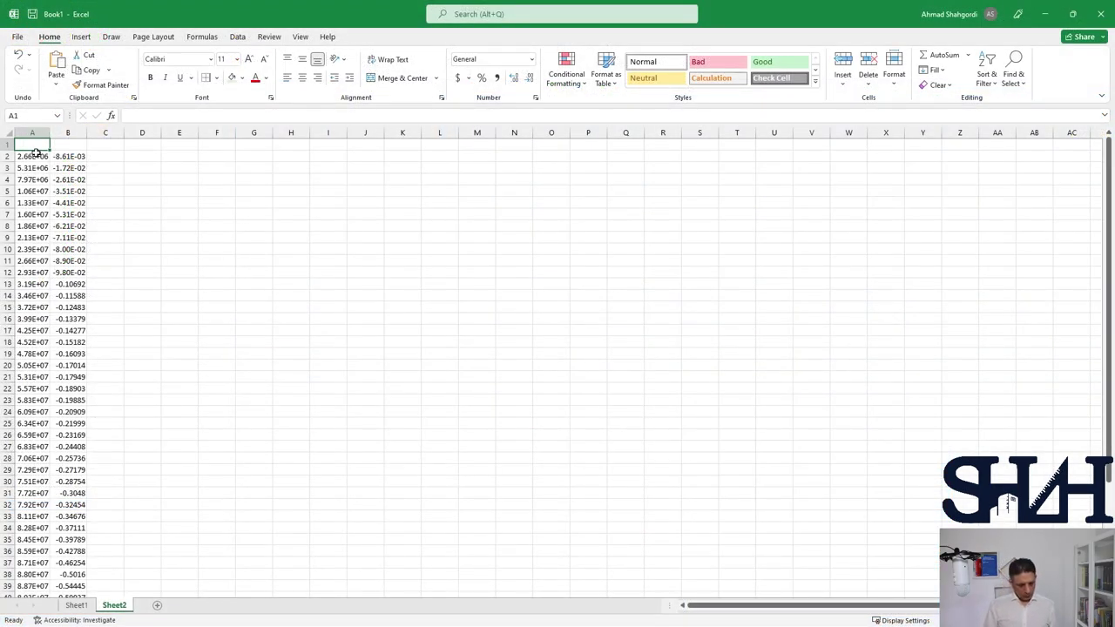
text(Bendi)
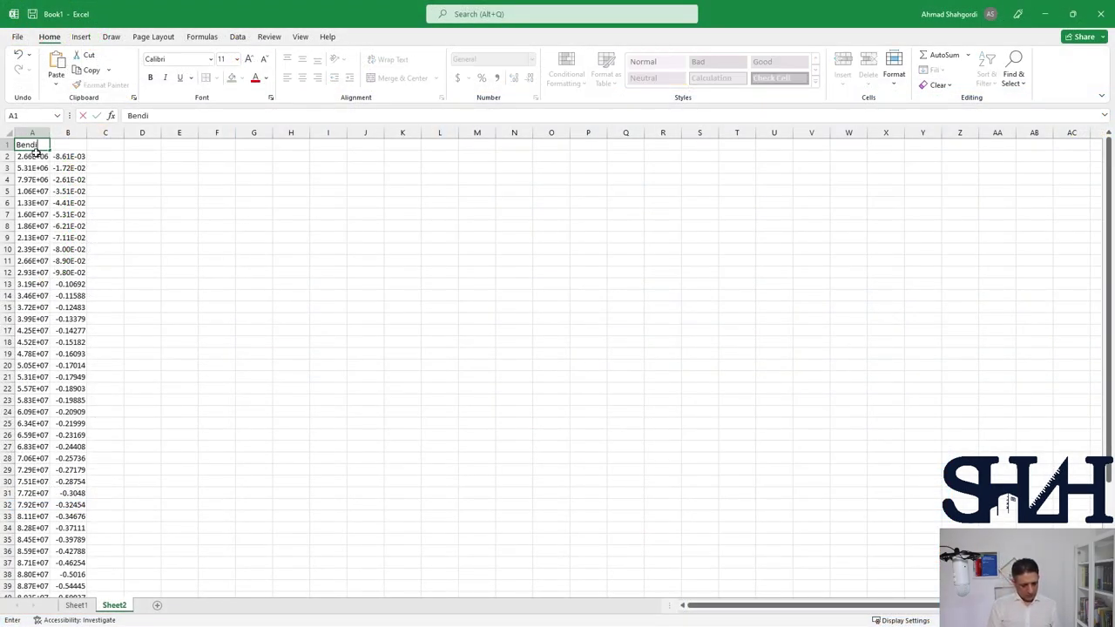
text(ng Moment)
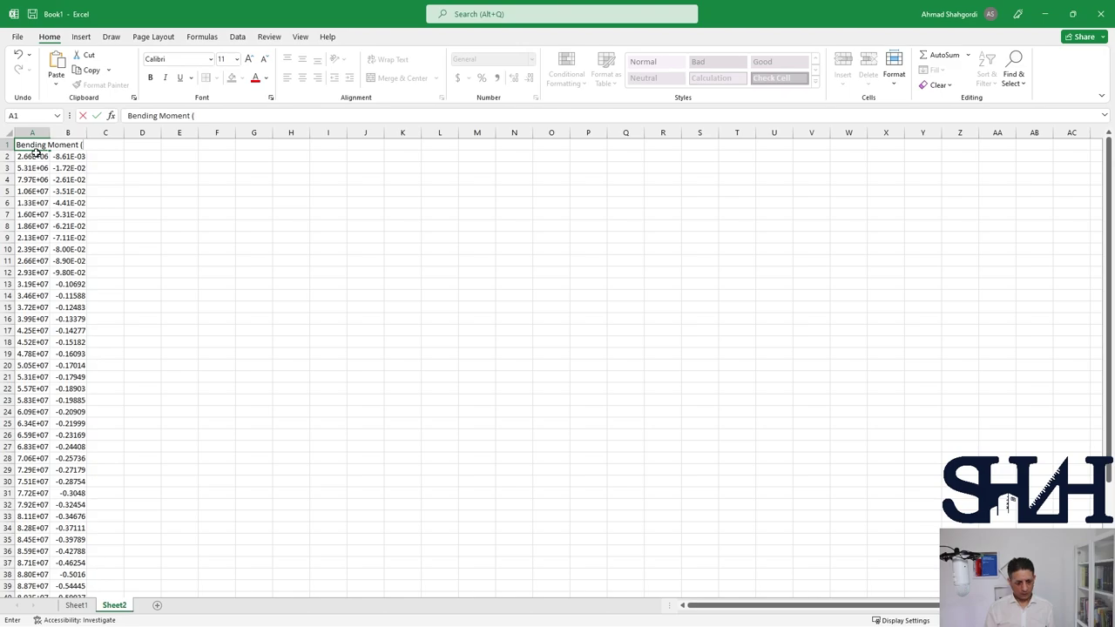
text((N*mm)
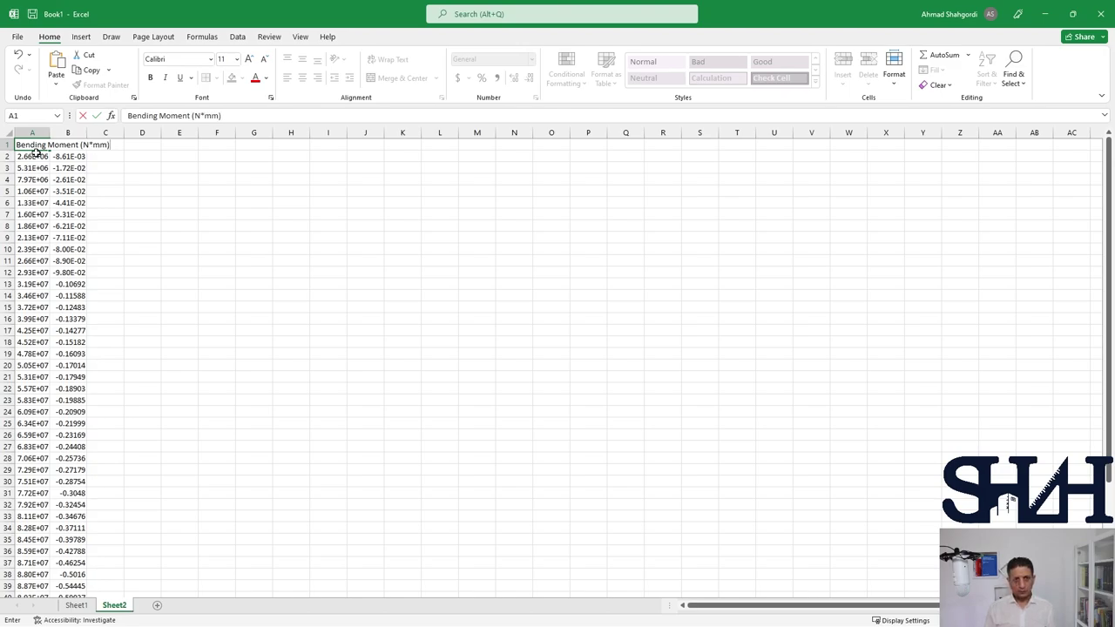
text())
click(50, 168)
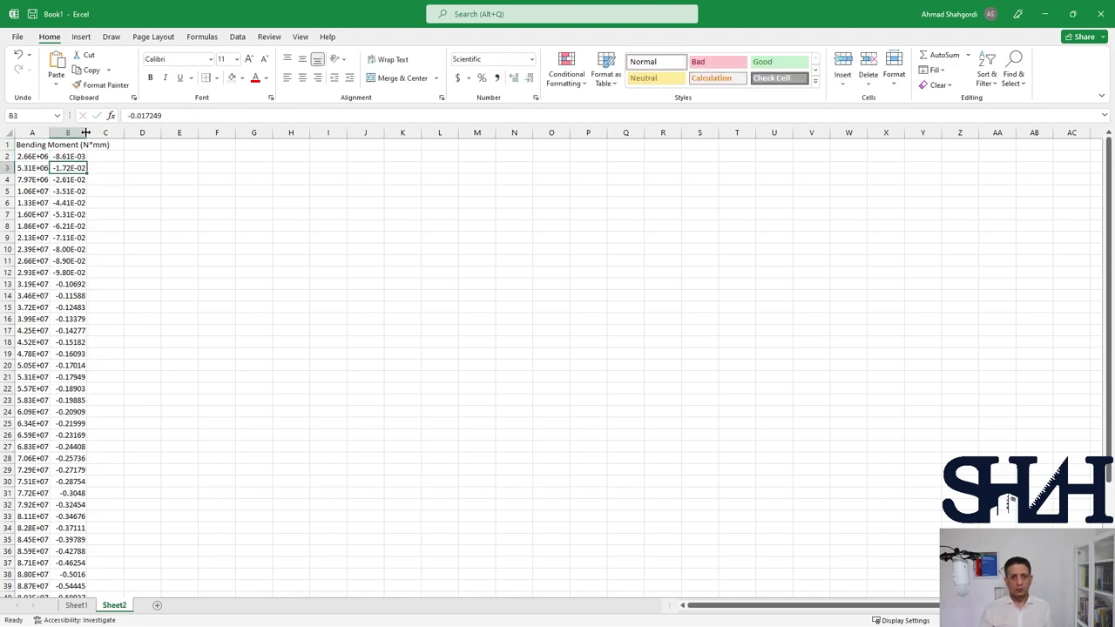
Widen columns A and B and head column B "Rotational Angle (Degree)"
drag(87, 132, 166, 132)
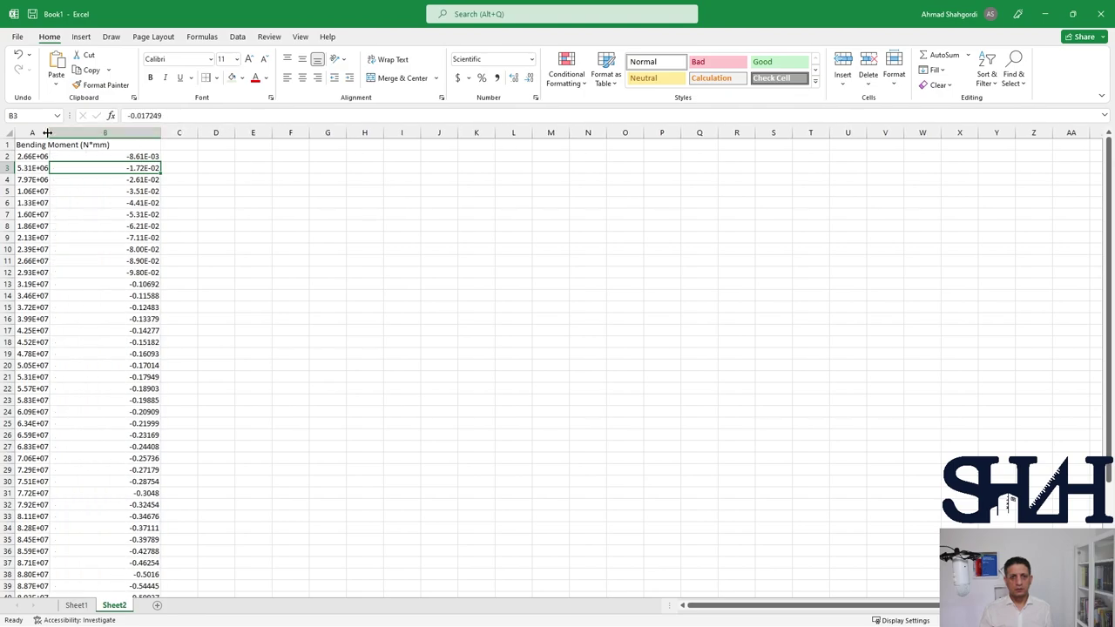
drag(50, 133, 113, 132)
click(137, 142)
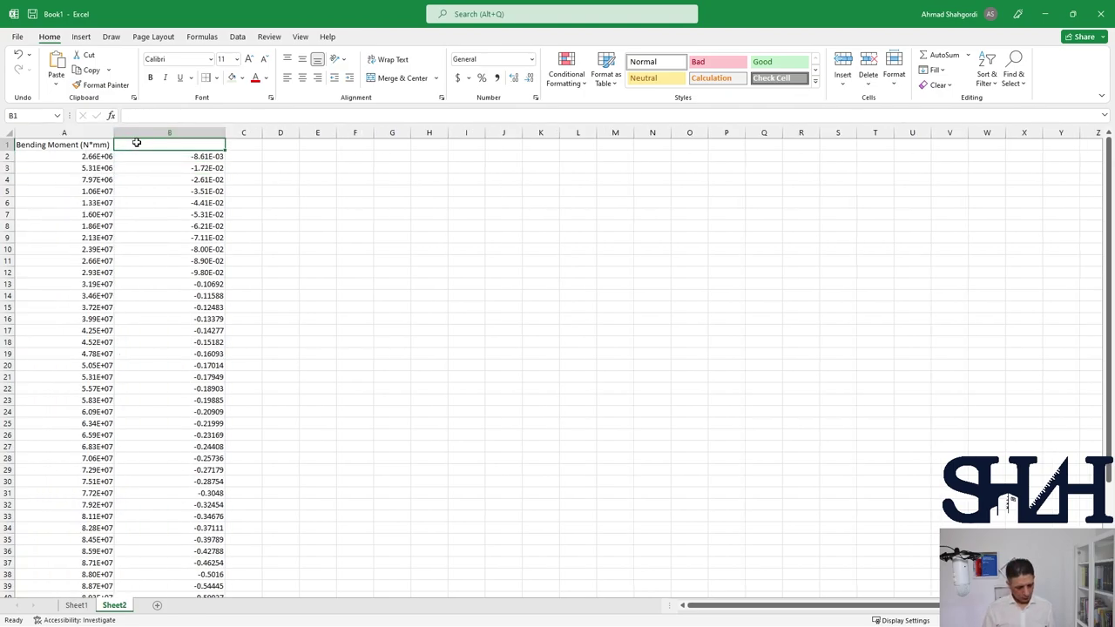
text(Rotational Angle (De)
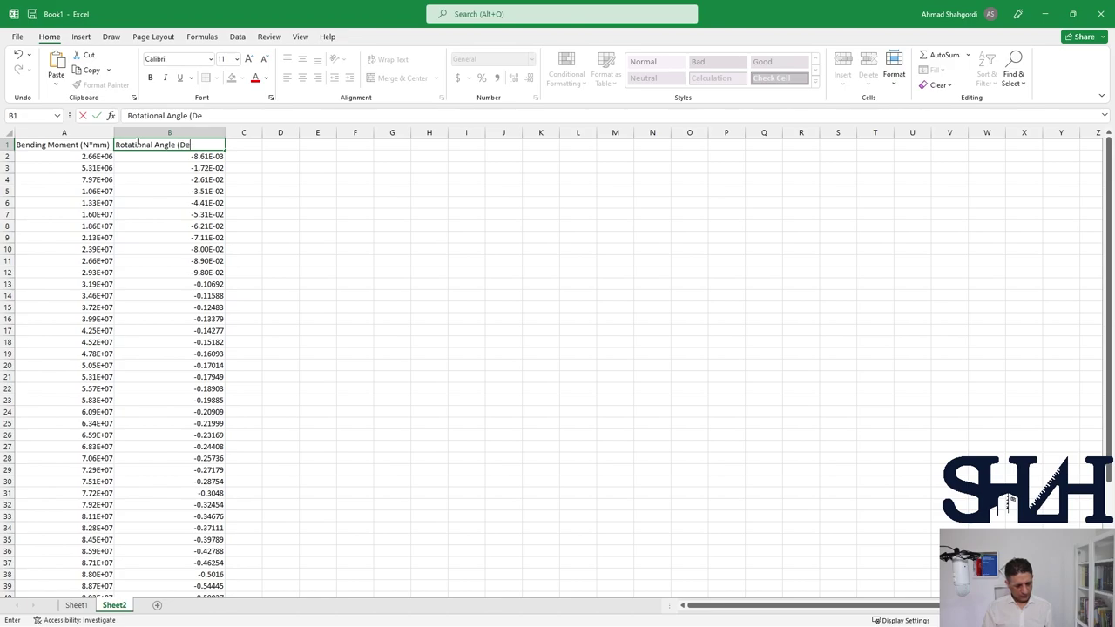
text(gree))
key(Return)
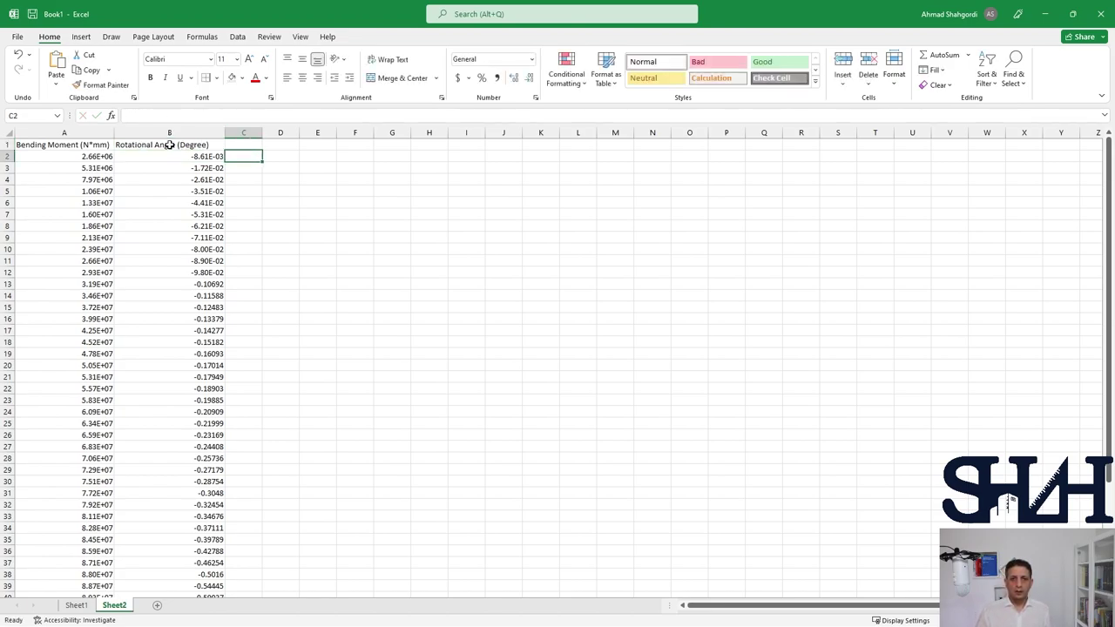
Copy the bending moment heading to C1, fit the column width, and change the heading to "Bending Moment (kN*m)"
click(98, 145)
key(ctrl+c)
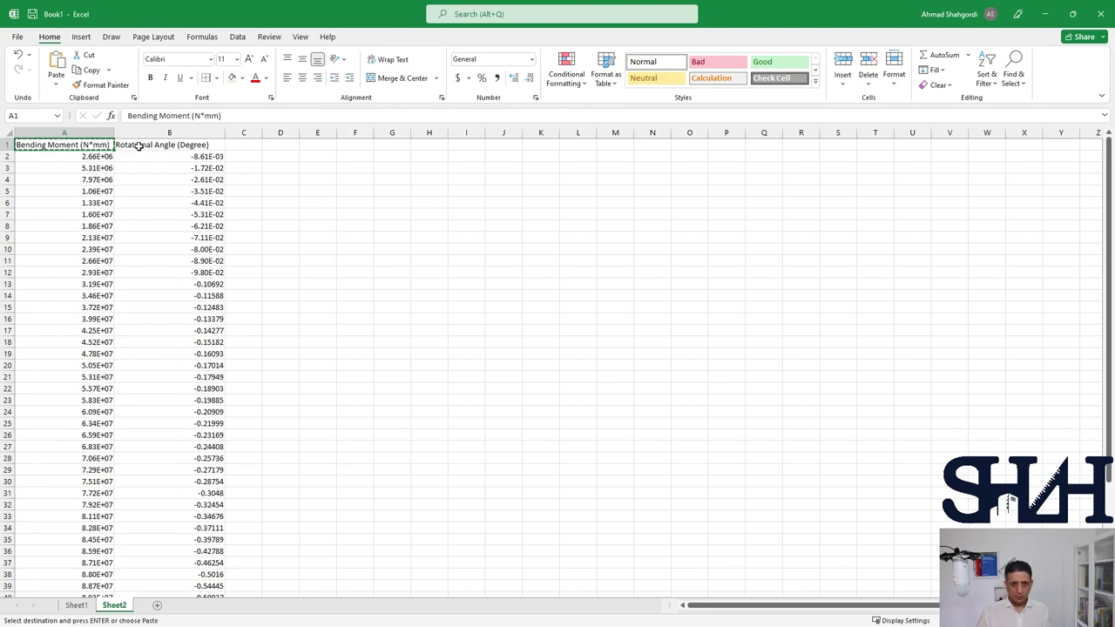
click(237, 144)
key(ctrl+v)
double_click(261, 132)
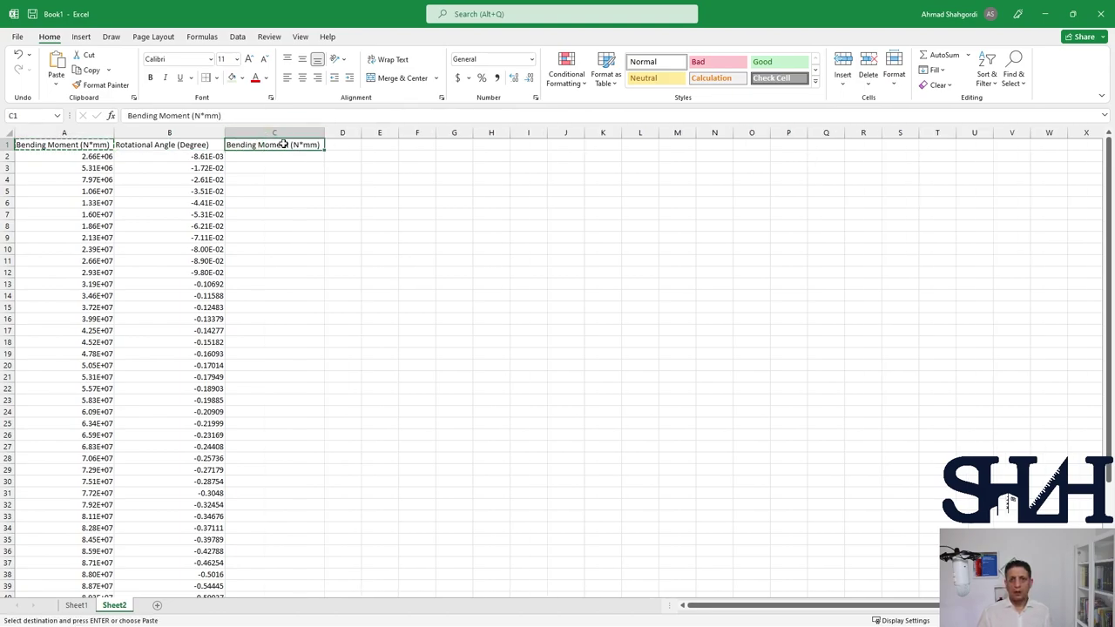
drag(196, 115, 219, 115)
text(kN*m)
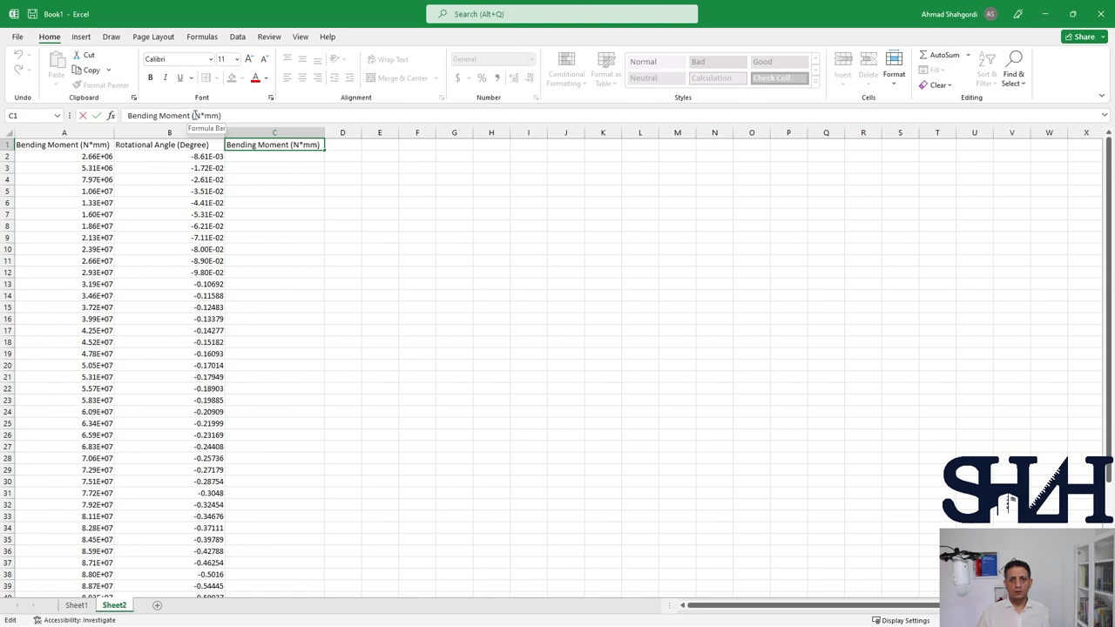
key(Return)
Convert the first bending moment to kN*m in C2 with the formula =A2/1000000
text(=)
click(88, 153)
text(/1)
text(6)
key(Return)
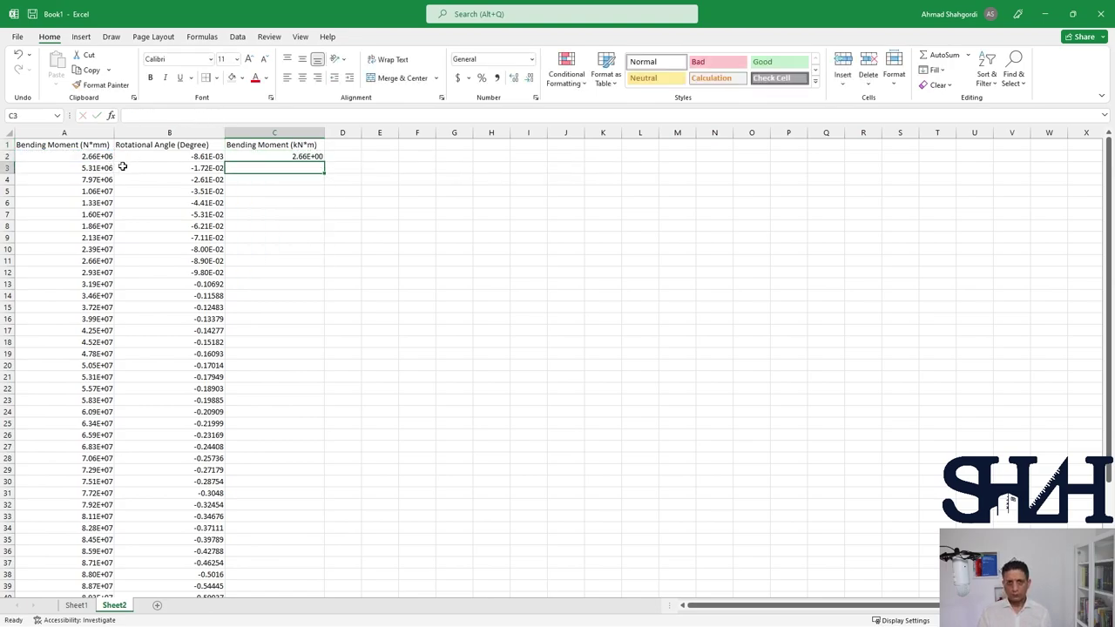
Format C2 as General and fill its conversion formula down column C for all data rows
click(289, 157)
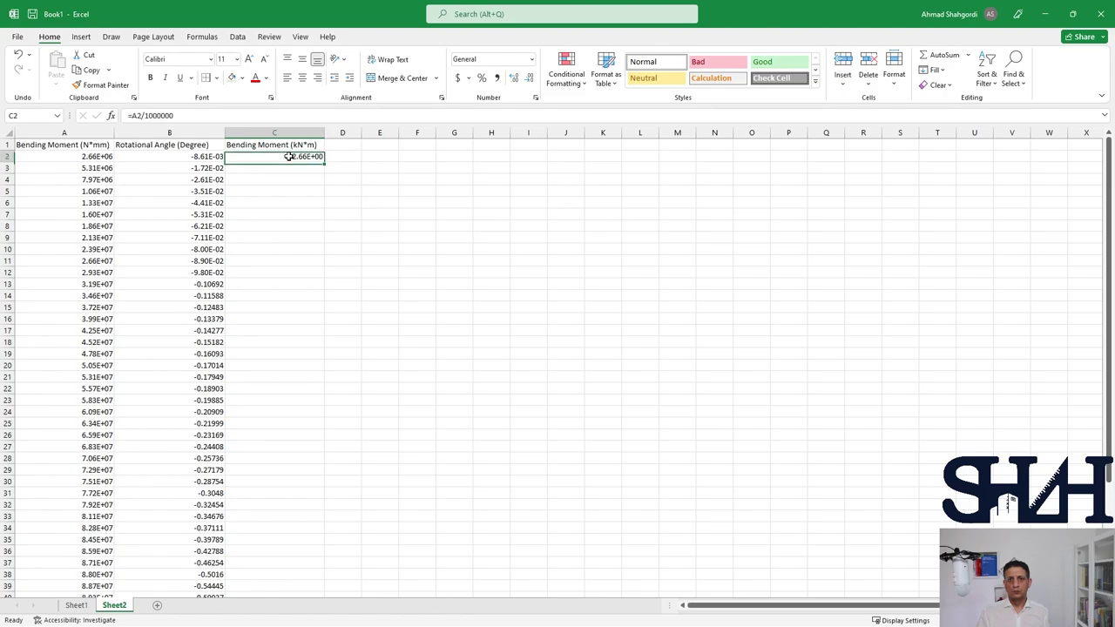
click(531, 59)
click(475, 80)
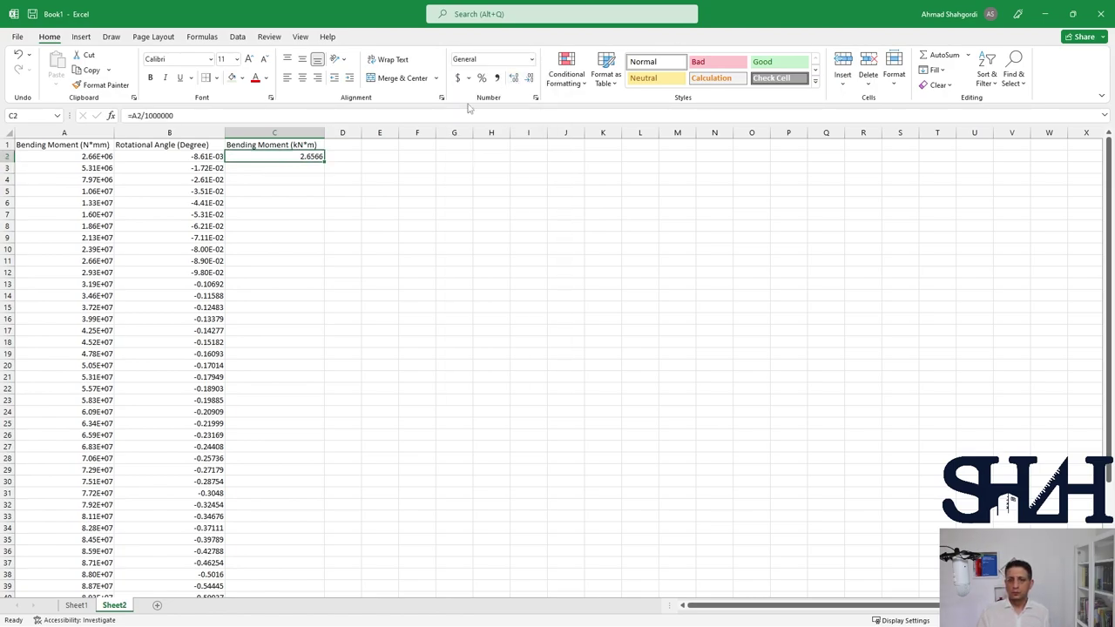
double_click(324, 162)
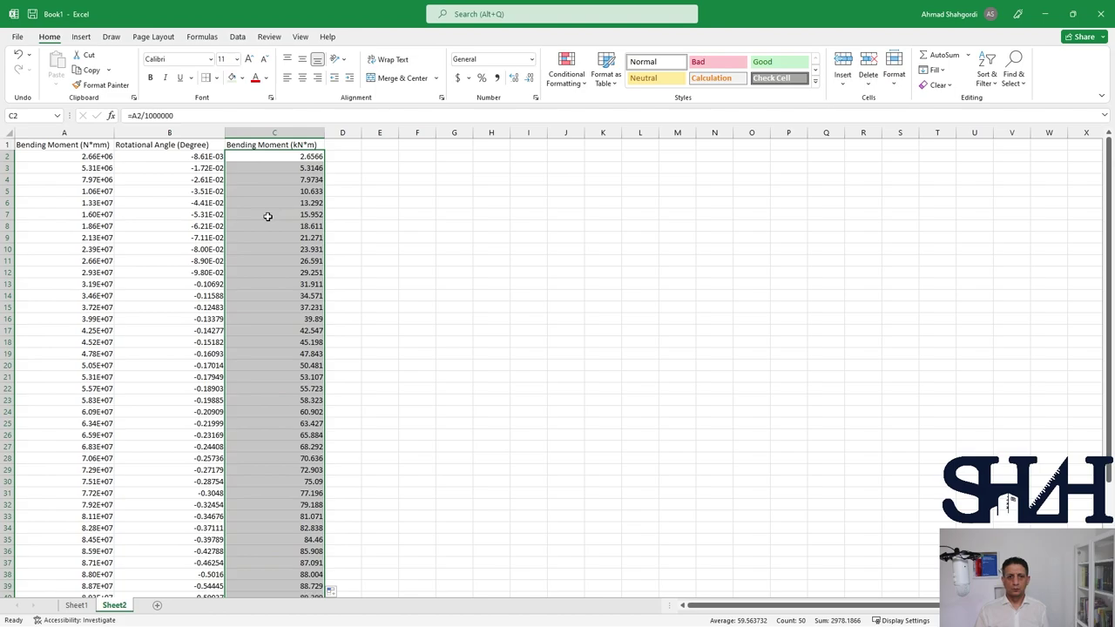
Insert an empty column before the kN*m moments and head it "Abs(Theta)"
click(273, 132)
right_click(272, 132)
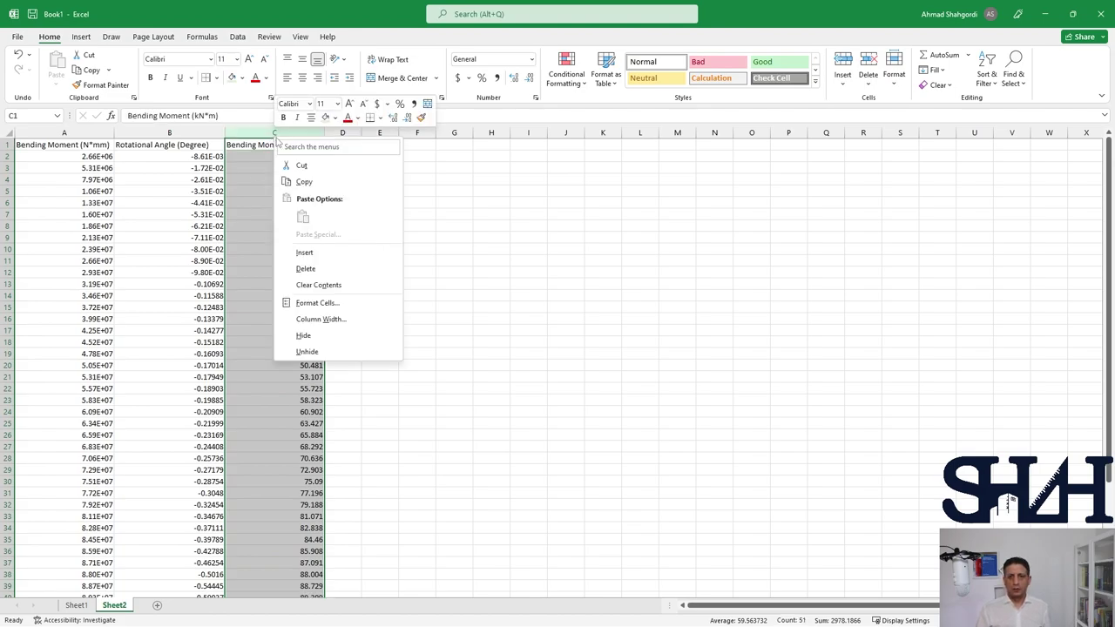
click(297, 253)
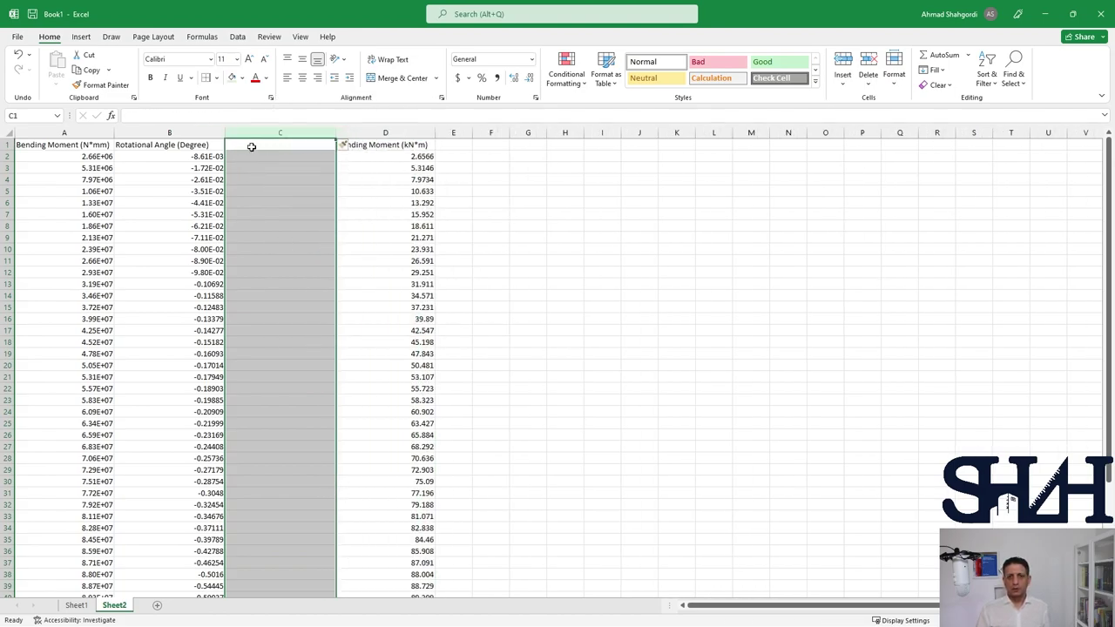
click(250, 145)
text(A)
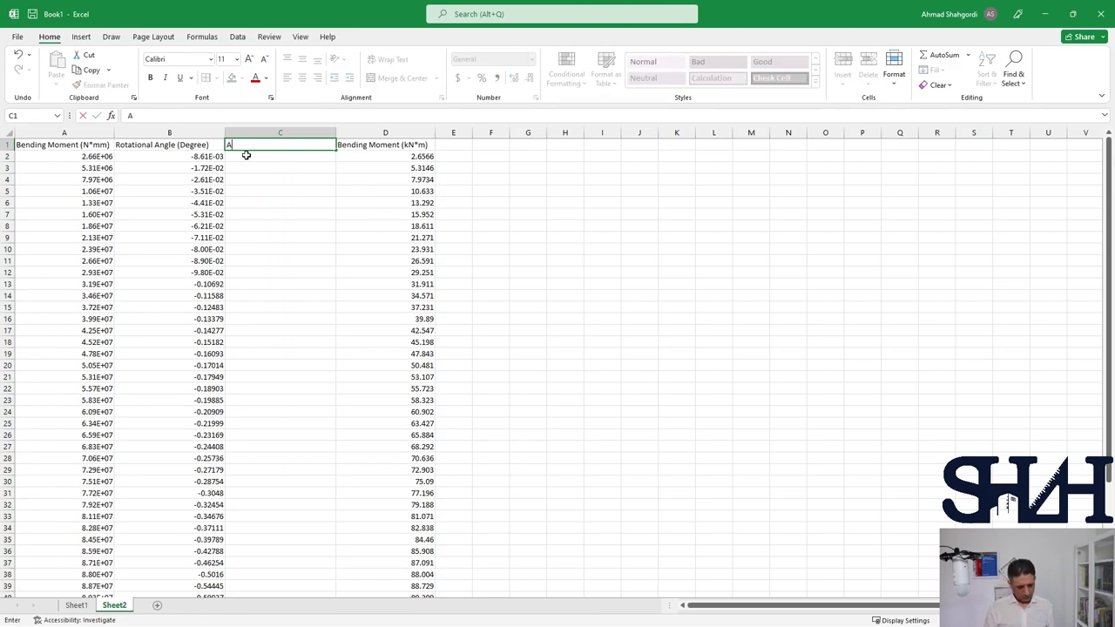
text(bs(Theta)
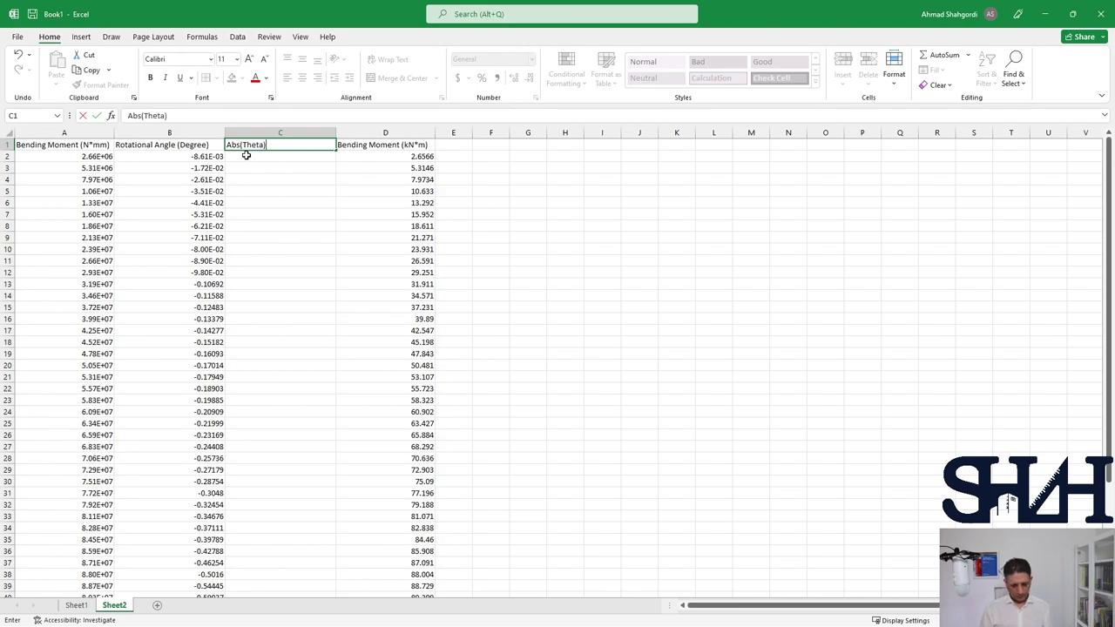
key(Return)
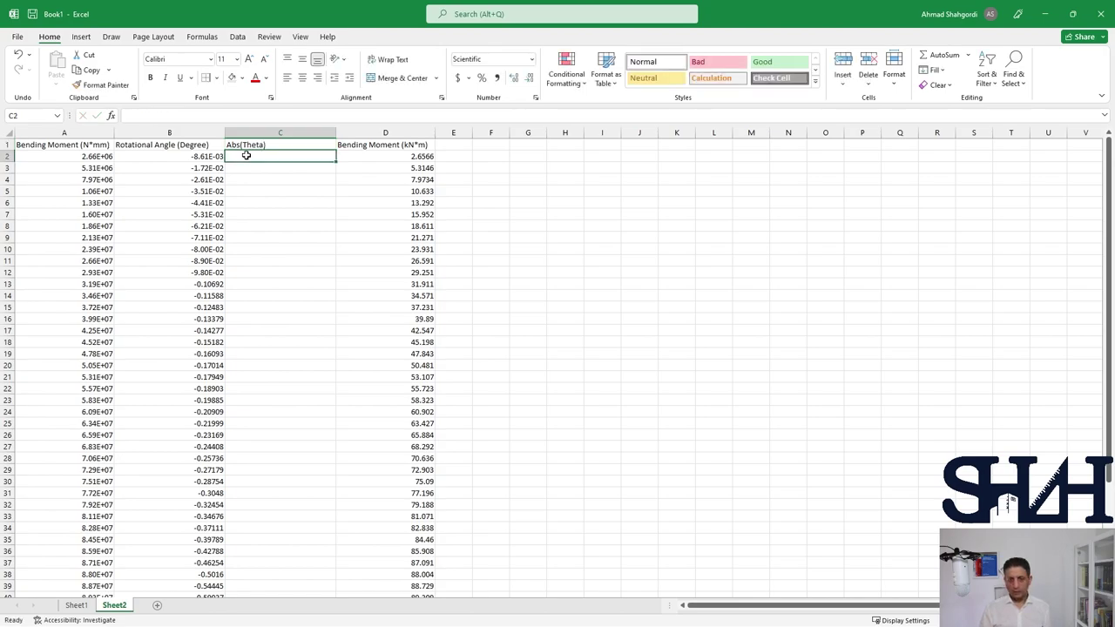
Enter =-B2 in C2 under Abs(Theta), format the cell as General, and fill the formula down column C for all data rows
text(=-)
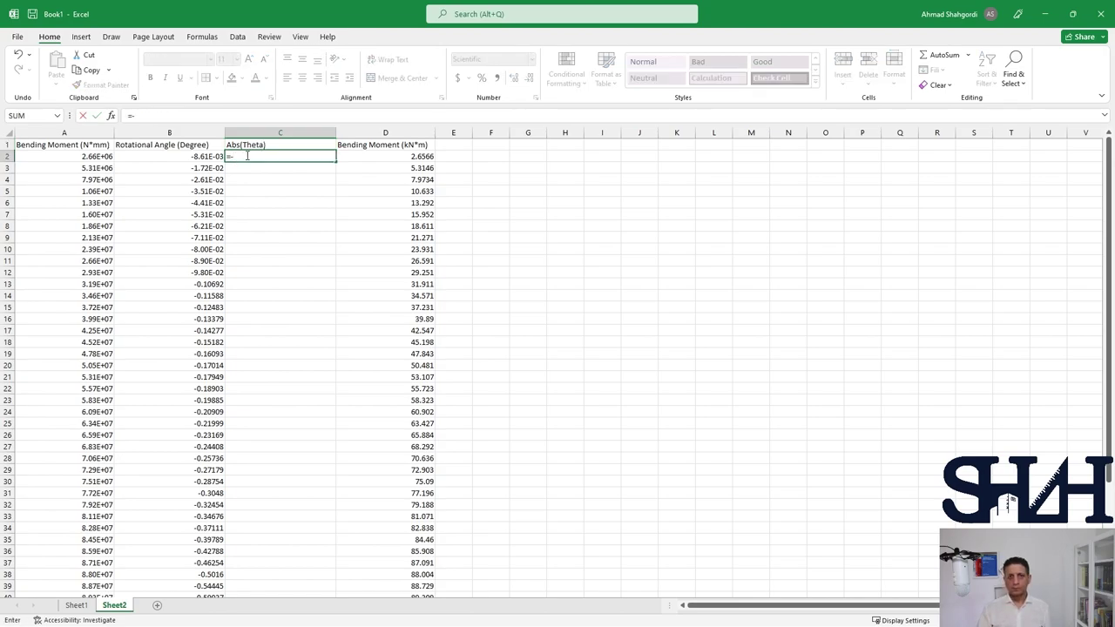
click(202, 156)
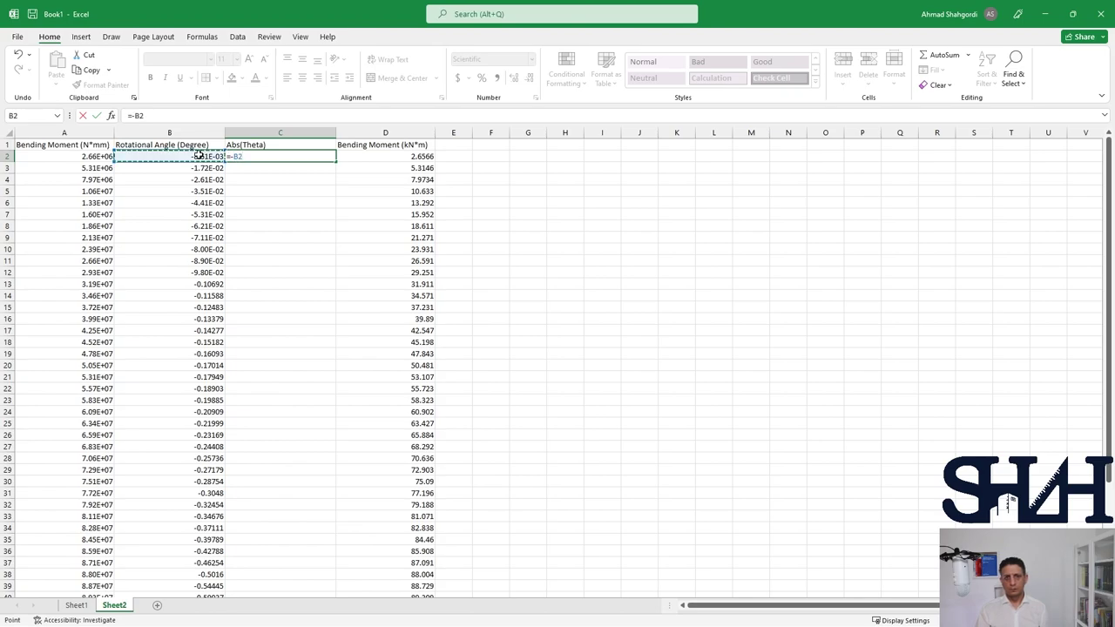
key(Return)
click(329, 158)
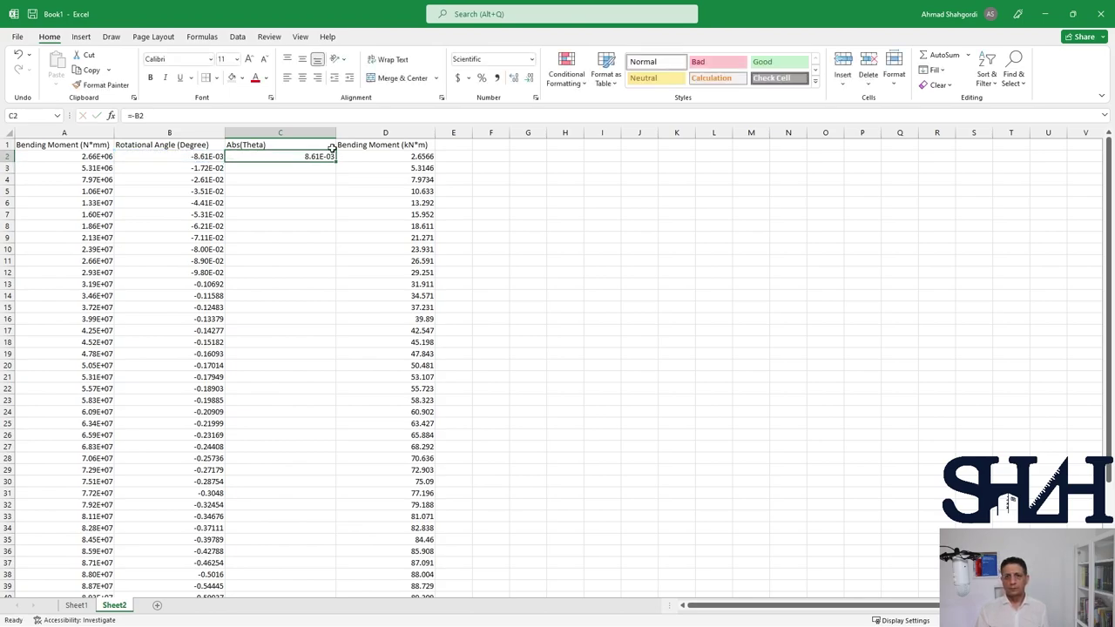
click(532, 58)
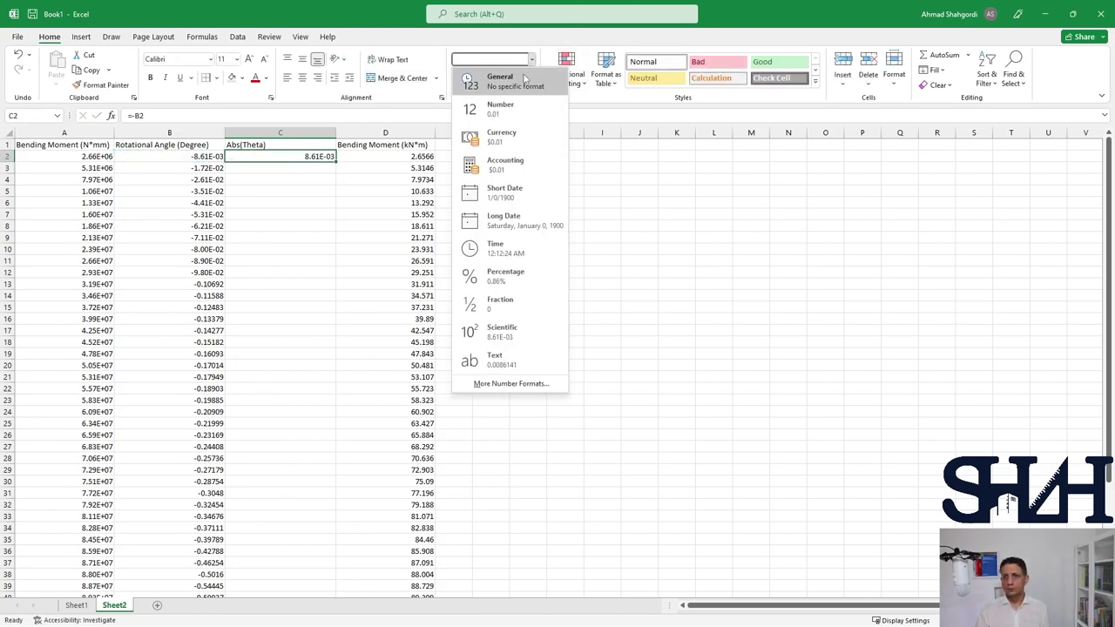
click(528, 77)
double_click(334, 160)
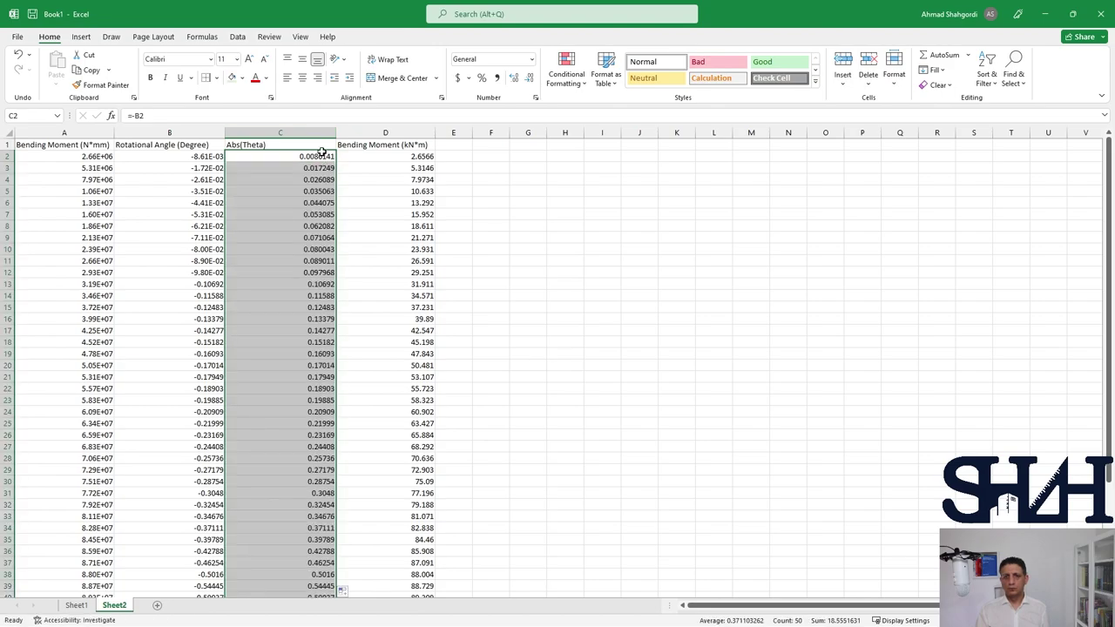
Insert a scatter chart with straight lines and markers from the Abs(Theta) and kN*m moment columns, then enlarge it beside the data
drag(321, 148, 363, 151)
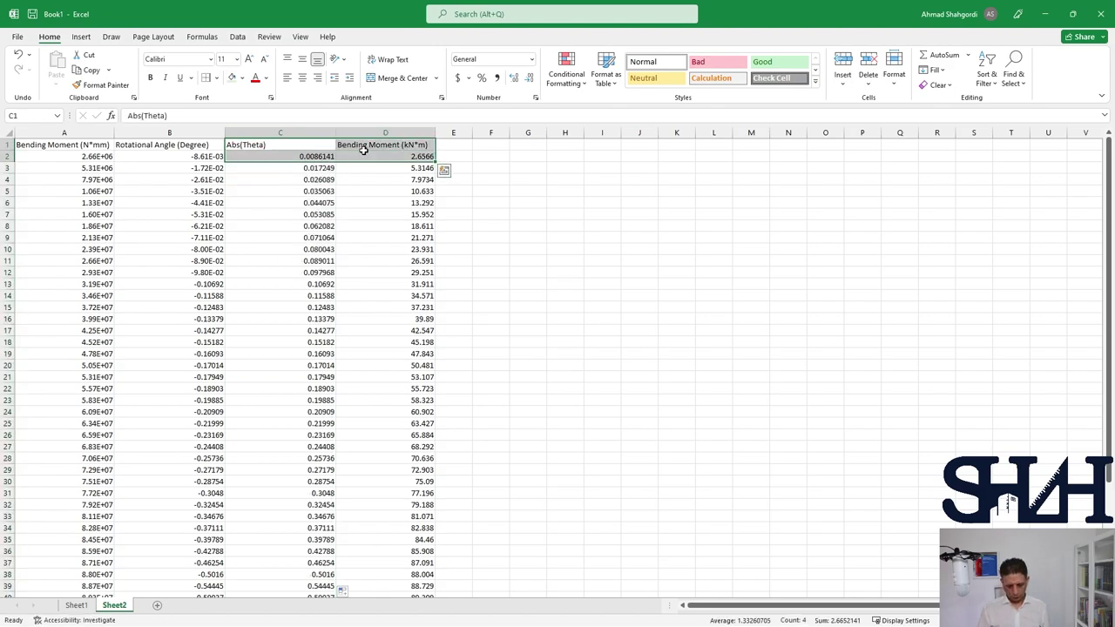
key(ctrl+shift+Down)
scroll(363, 150, up, 4)
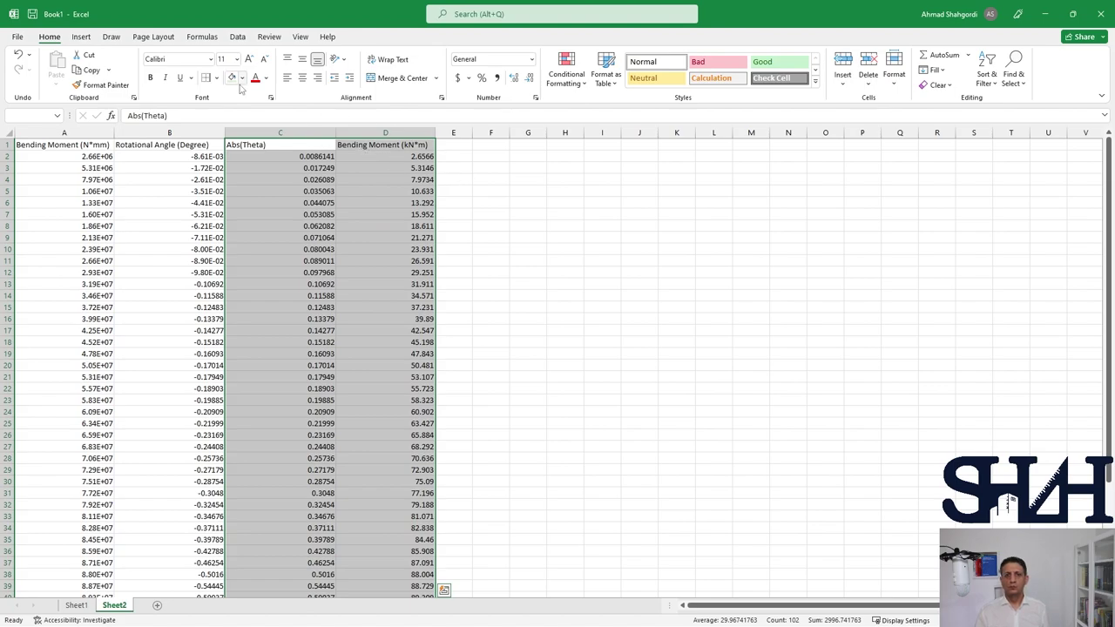
click(80, 40)
click(472, 84)
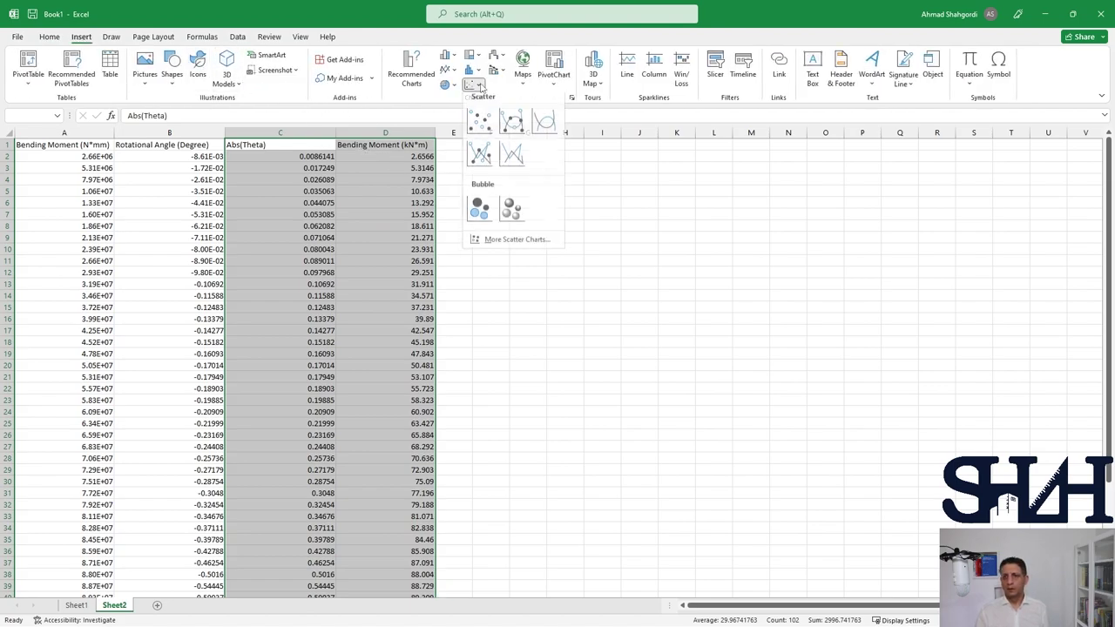
click(481, 157)
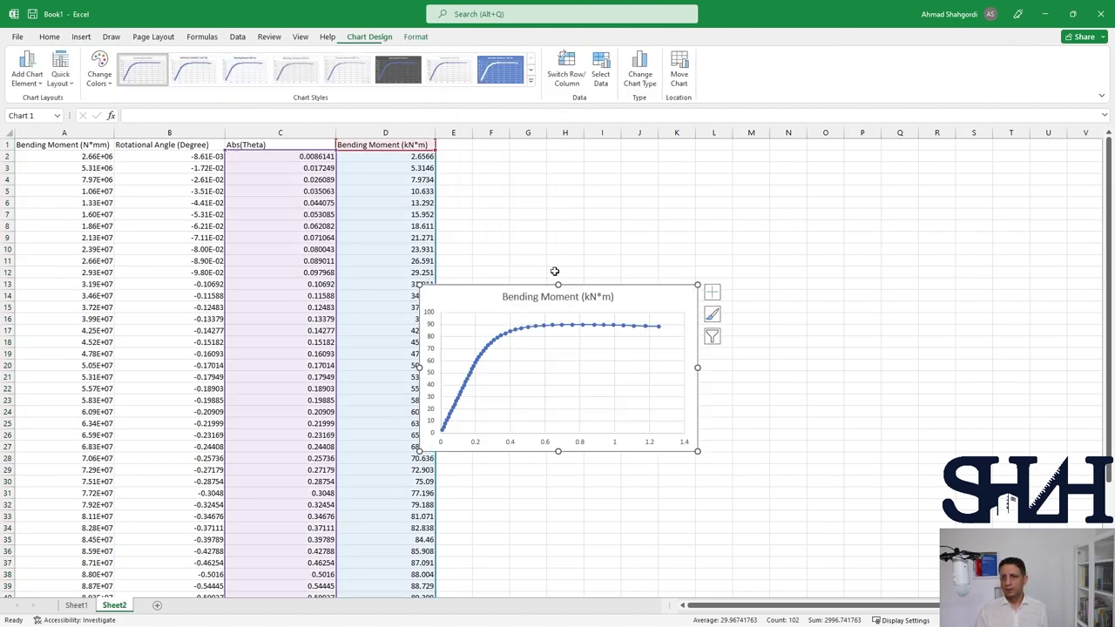
drag(623, 299, 672, 208)
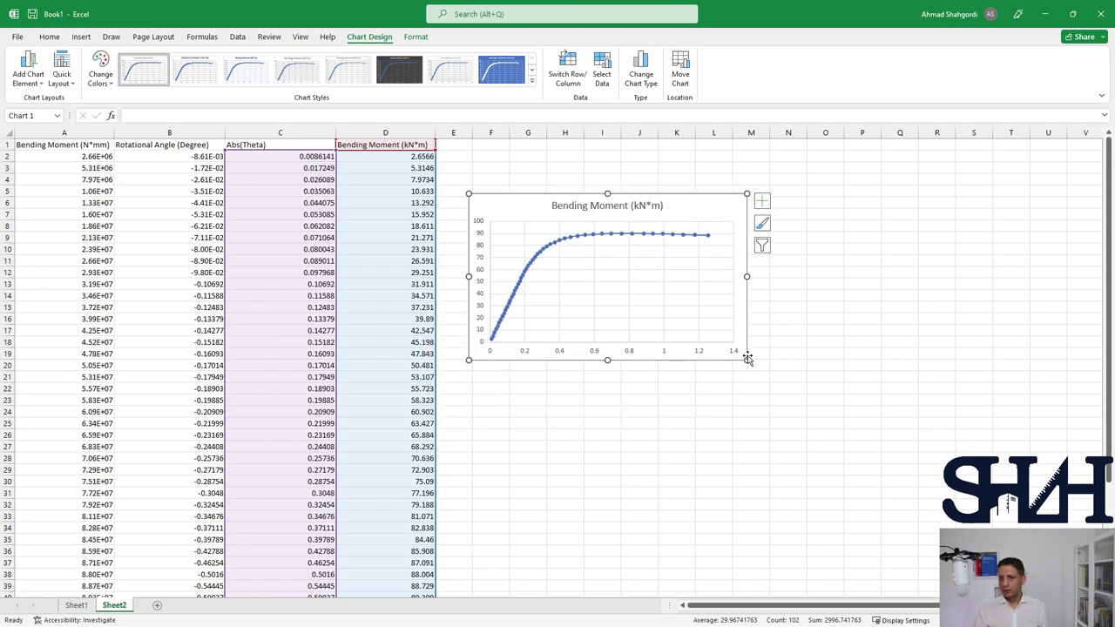
drag(746, 362, 829, 404)
Change the chart title to "Bending Moment (kN*m) Vs Theta"
click(618, 207)
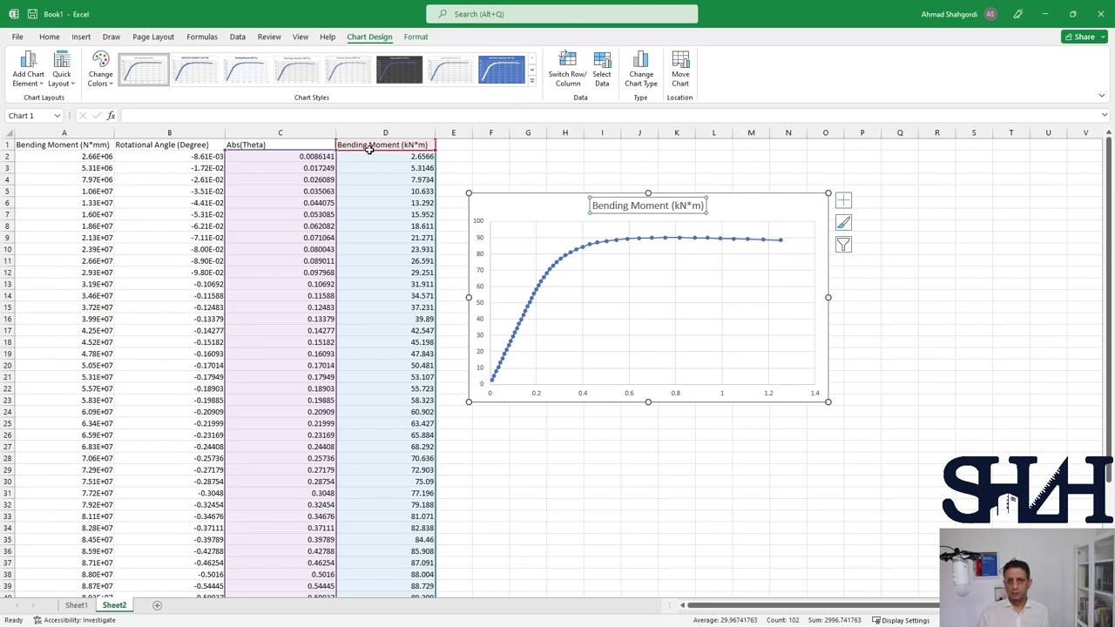
click(702, 205)
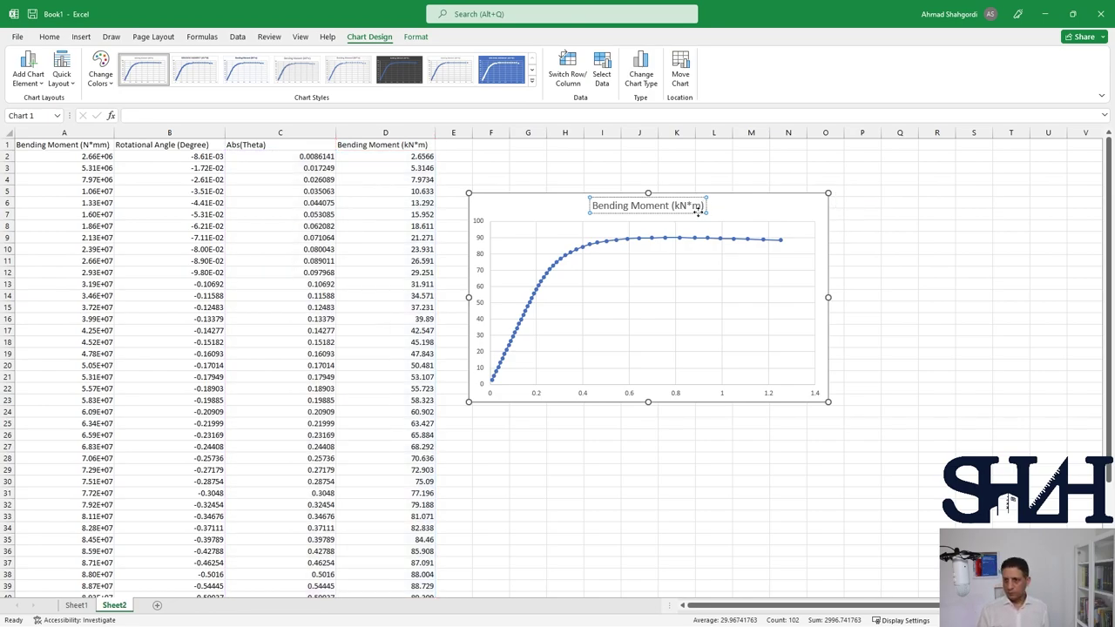
text(V)
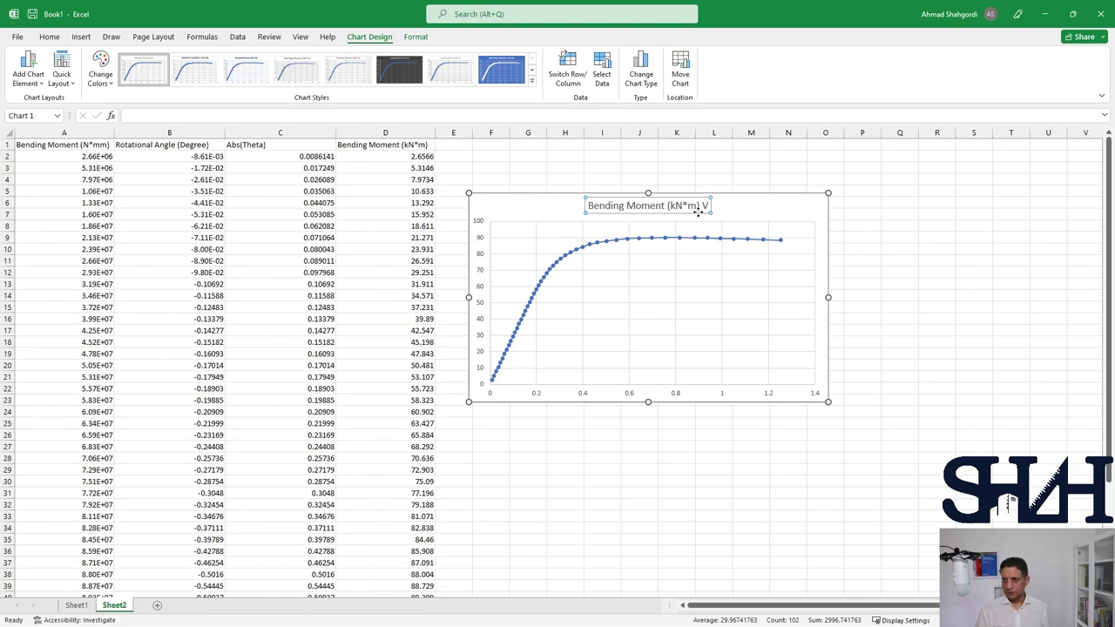
text(s)
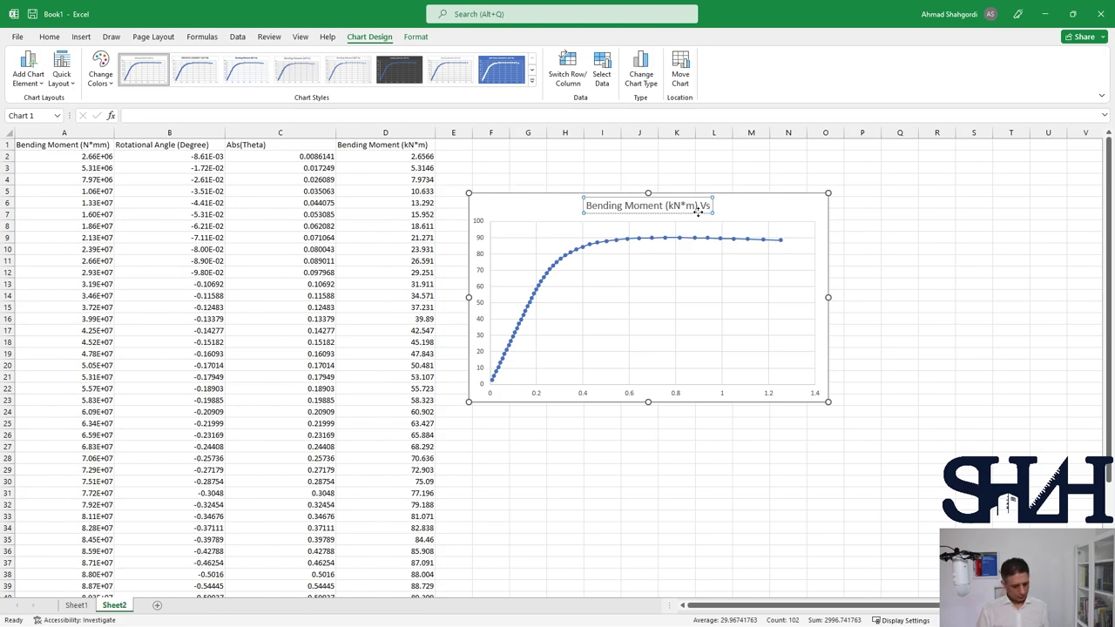
text( Theta)
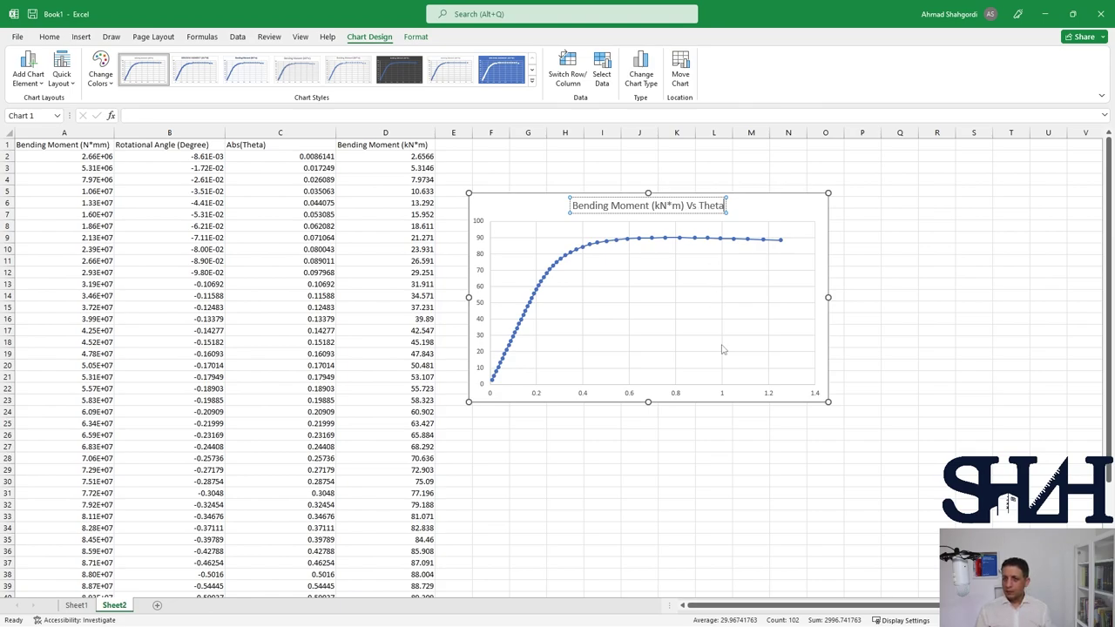
Enlarge the moment-rotation chart further, shift it slightly up and toward the data columns, and deselect it
drag(828, 401, 939, 458)
drag(822, 207, 803, 191)
click(762, 154)
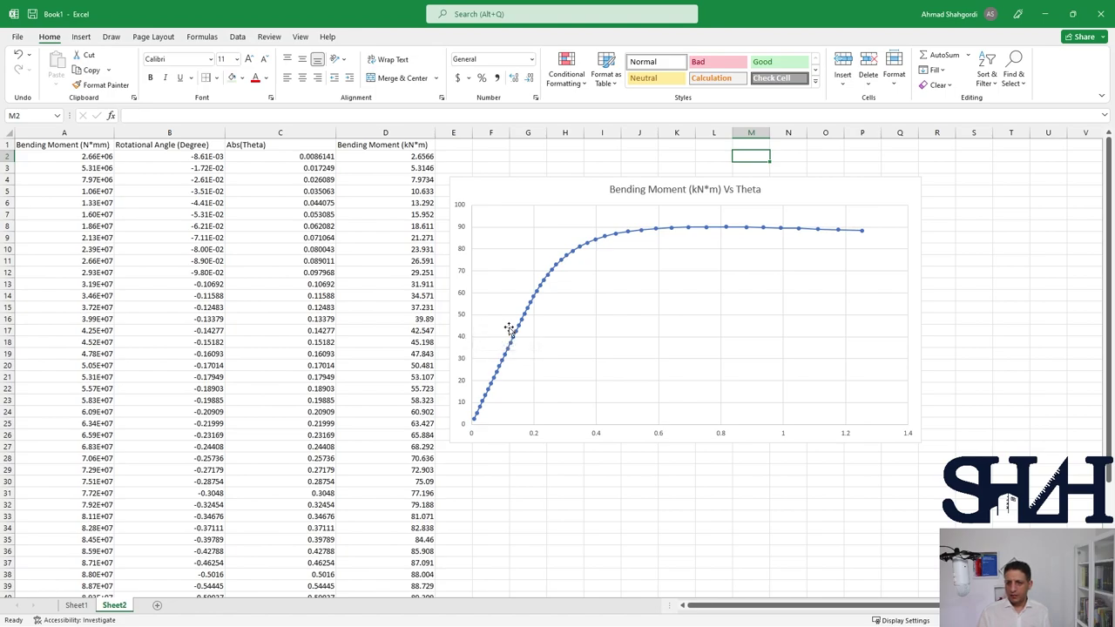
Switch to the joint classification worksheet in Mathcad Prime and set the distributed load q to 20 kN/m
mouse_move(515, 345)
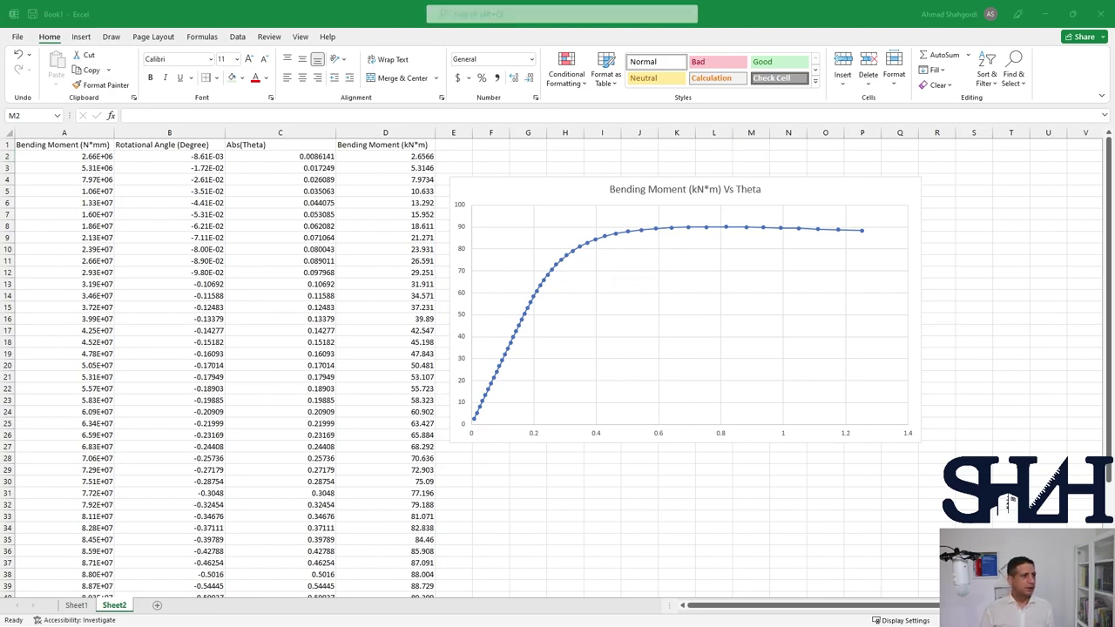
key(alt+Tab)
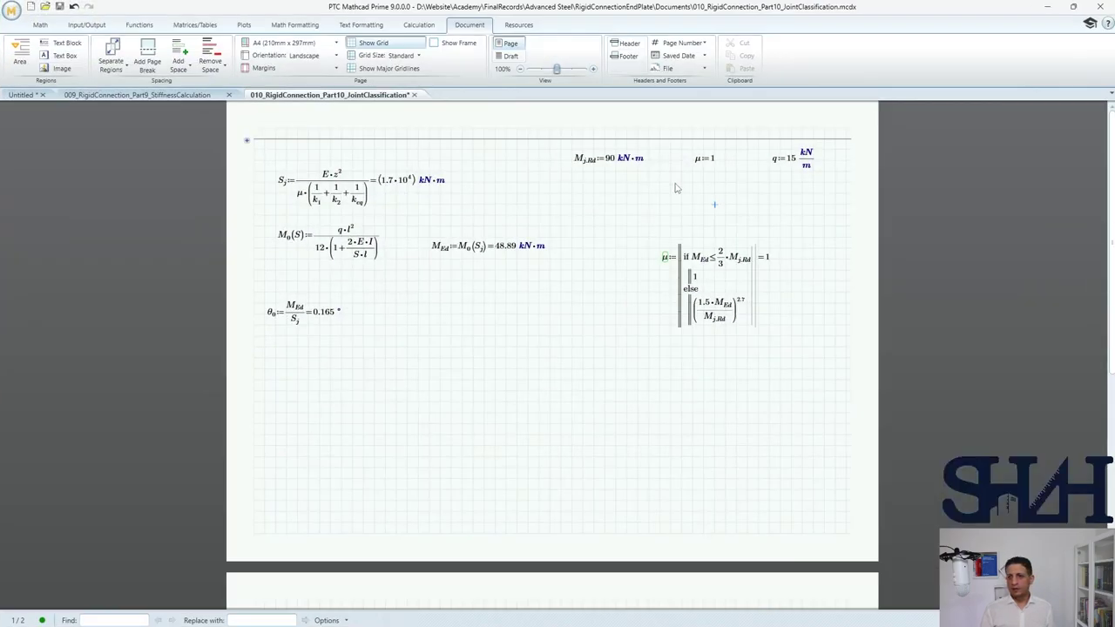
click(790, 160)
double_click(790, 160)
text(20)
click(741, 198)
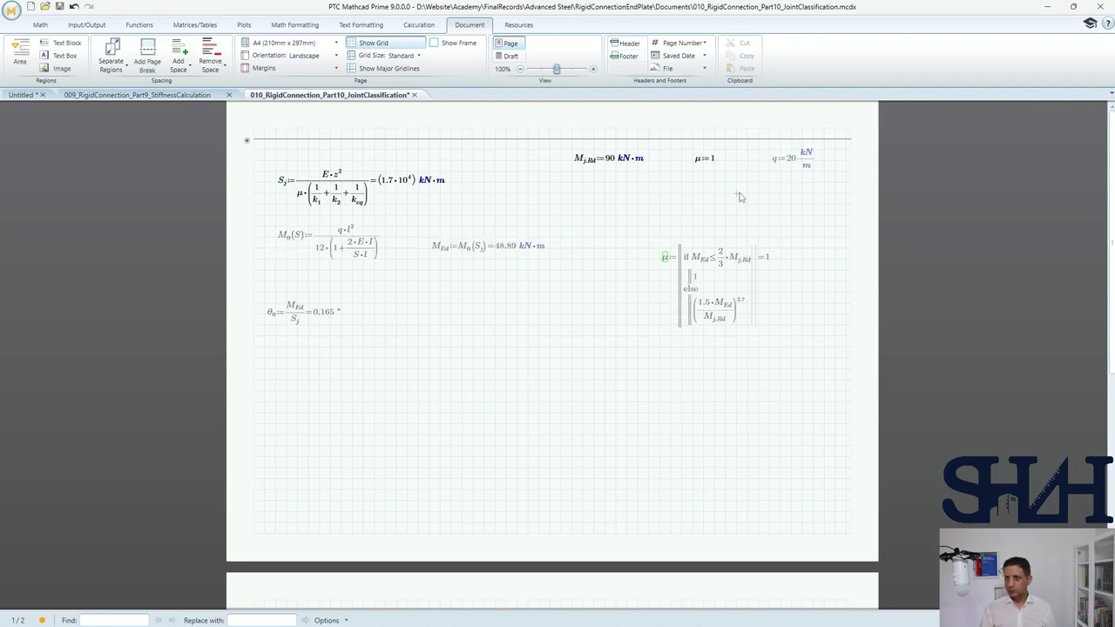
Set the stiffness ratio μ to 1.18 in its definition beside q
click(712, 162)
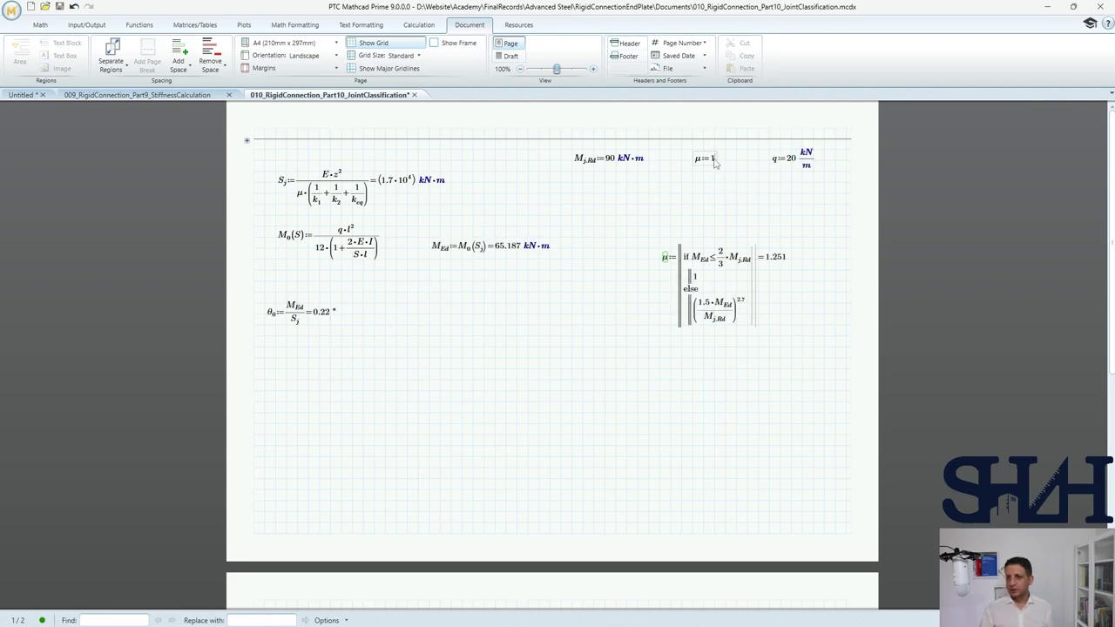
text(.18)
click(737, 195)
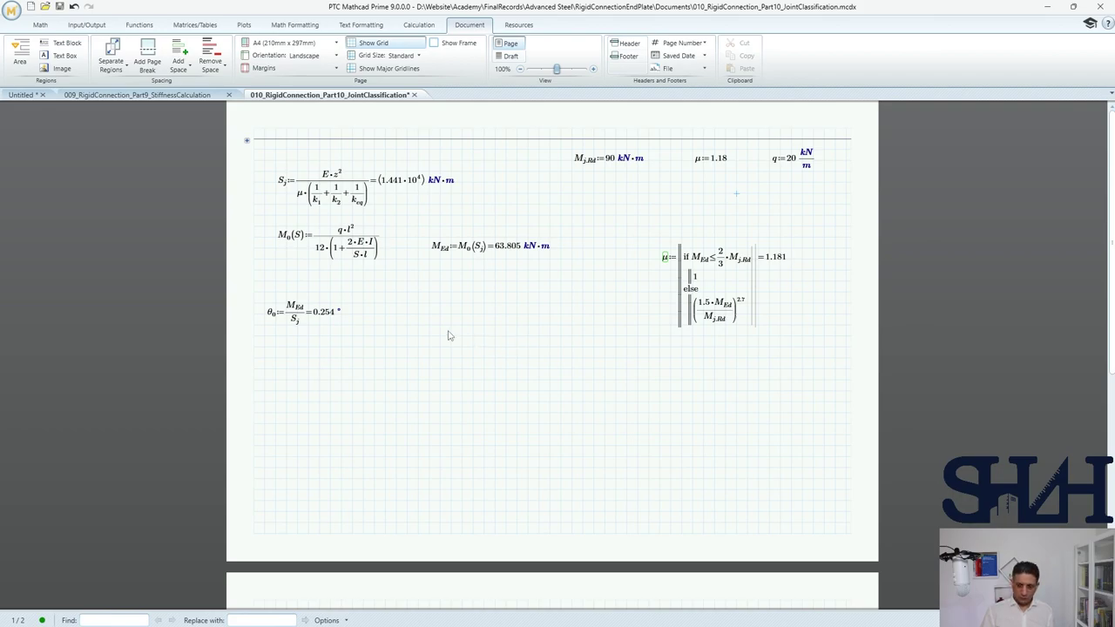
Define F as q·3.334 m below the M_Ed expression and evaluate it in kN
text(F)
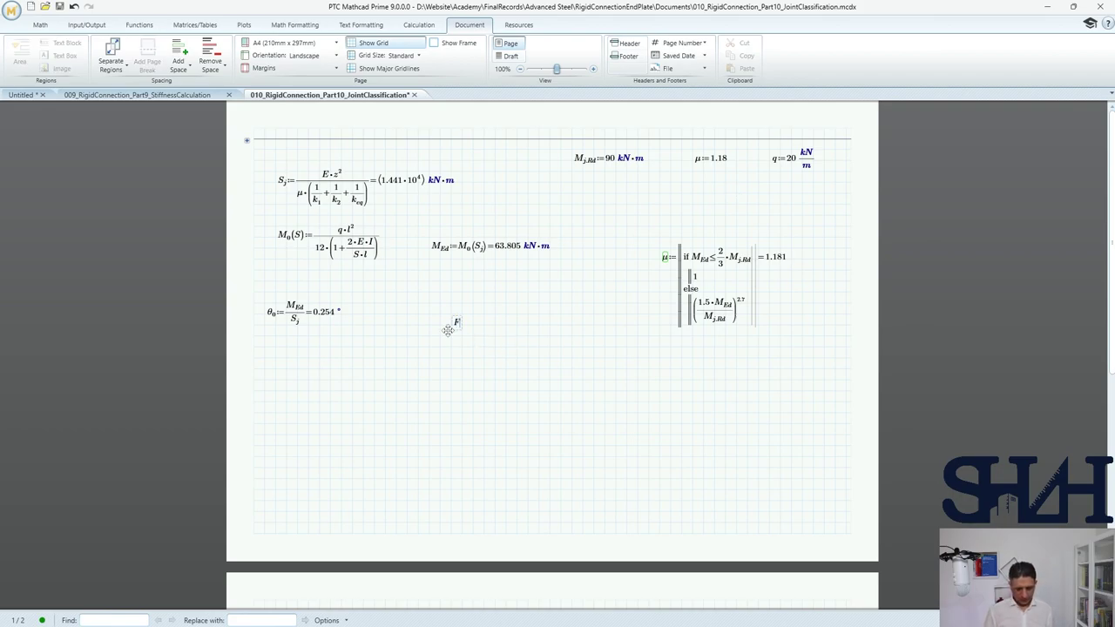
text(:20*)
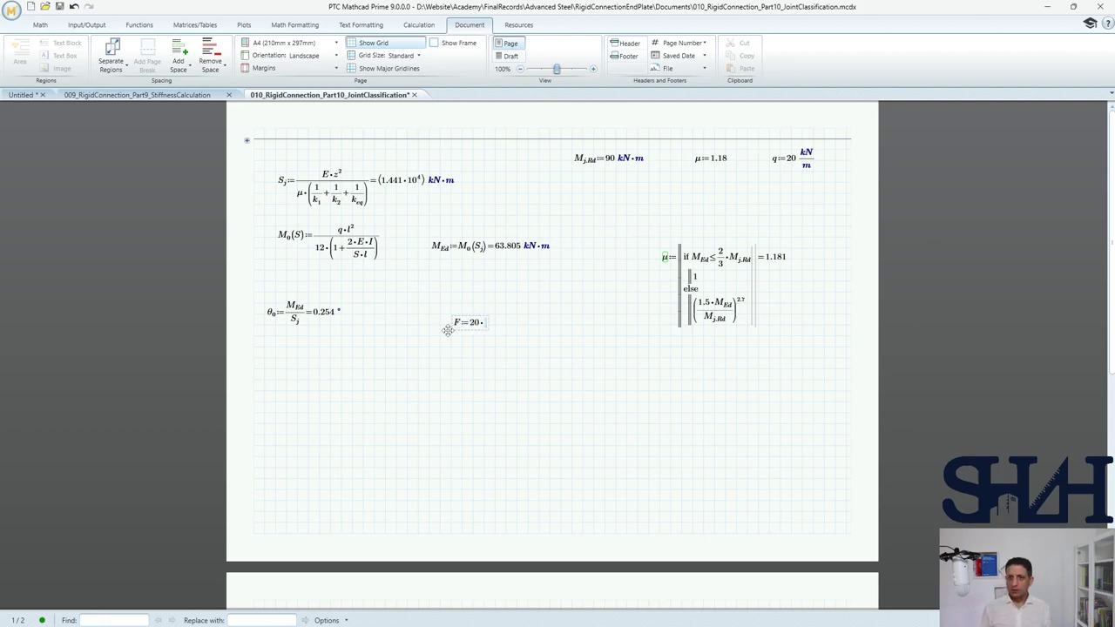
text(3.33)
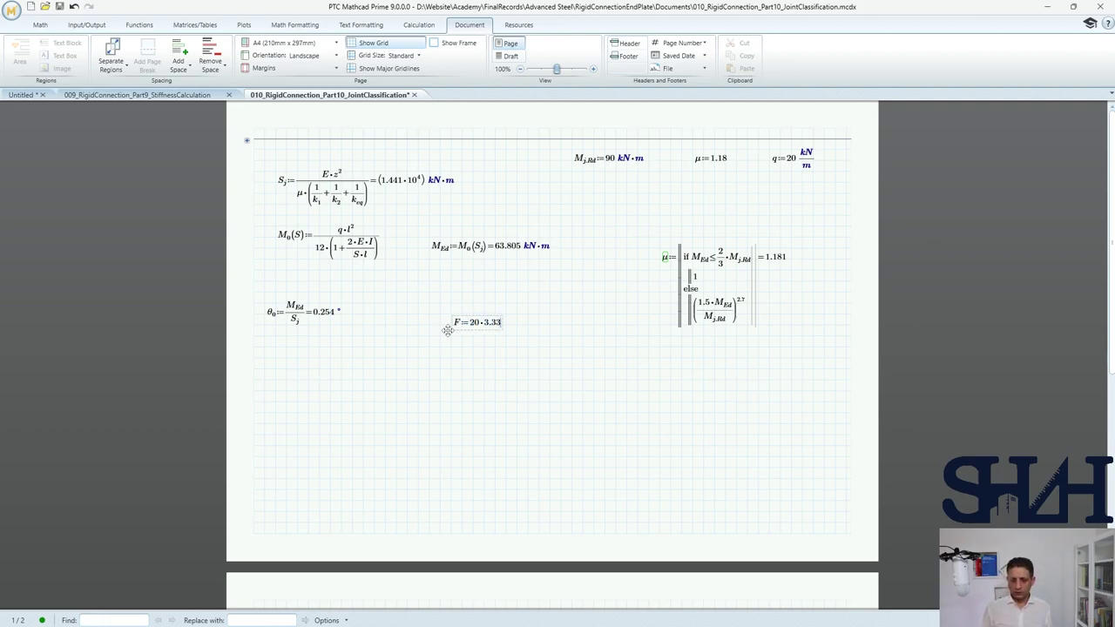
text(4*m)
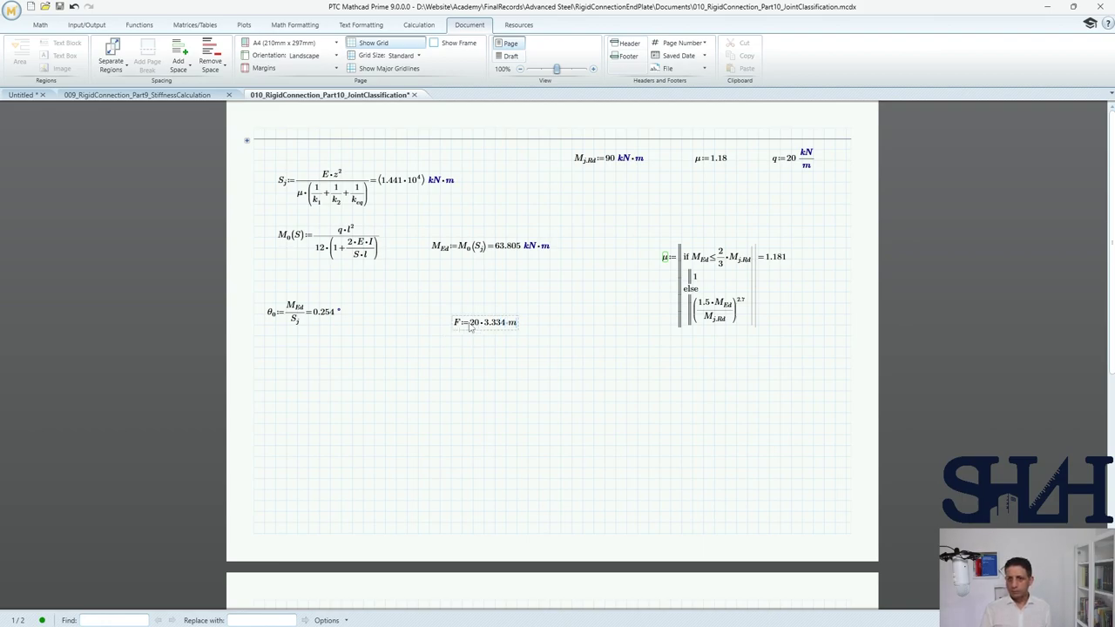
double_click(474, 323)
text(q)
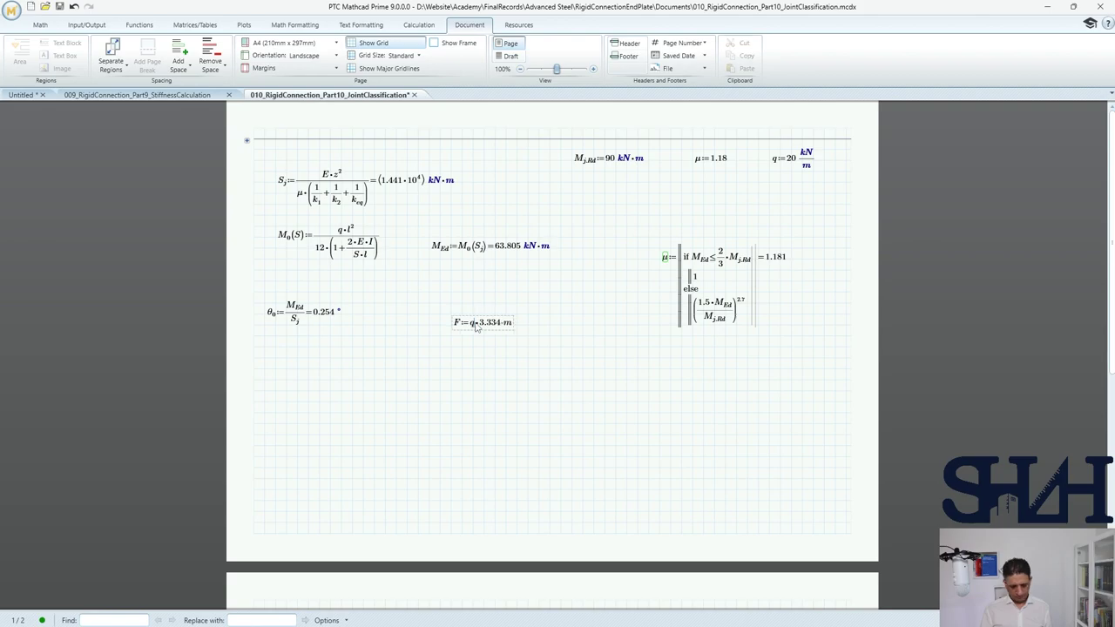
text(=(6.668·10^4)·N)
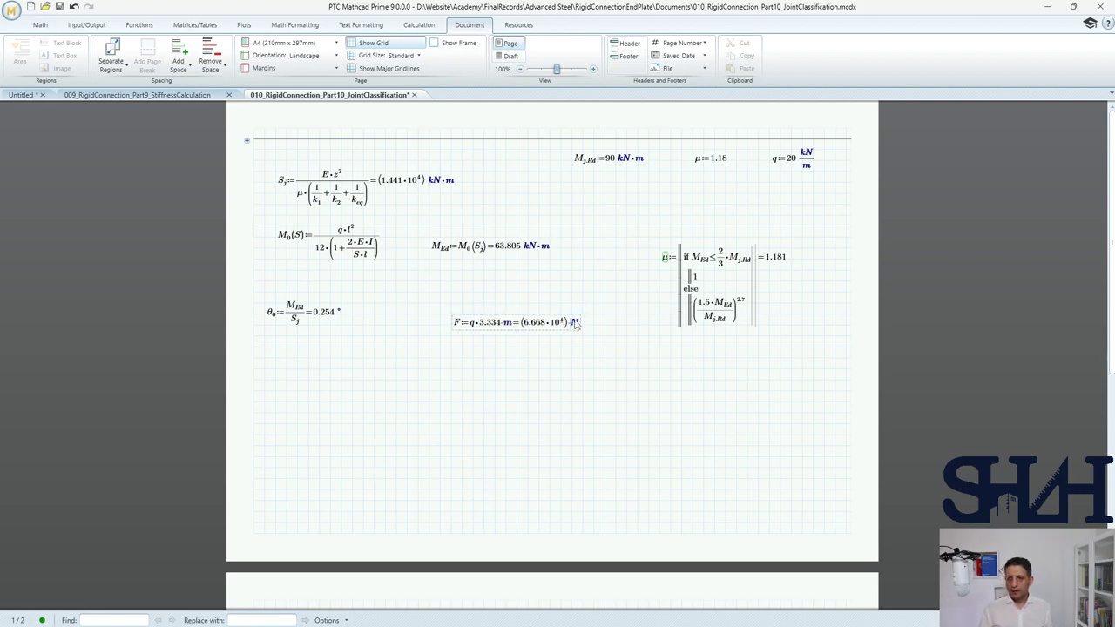
double_click(574, 322)
text(kN)
click(521, 380)
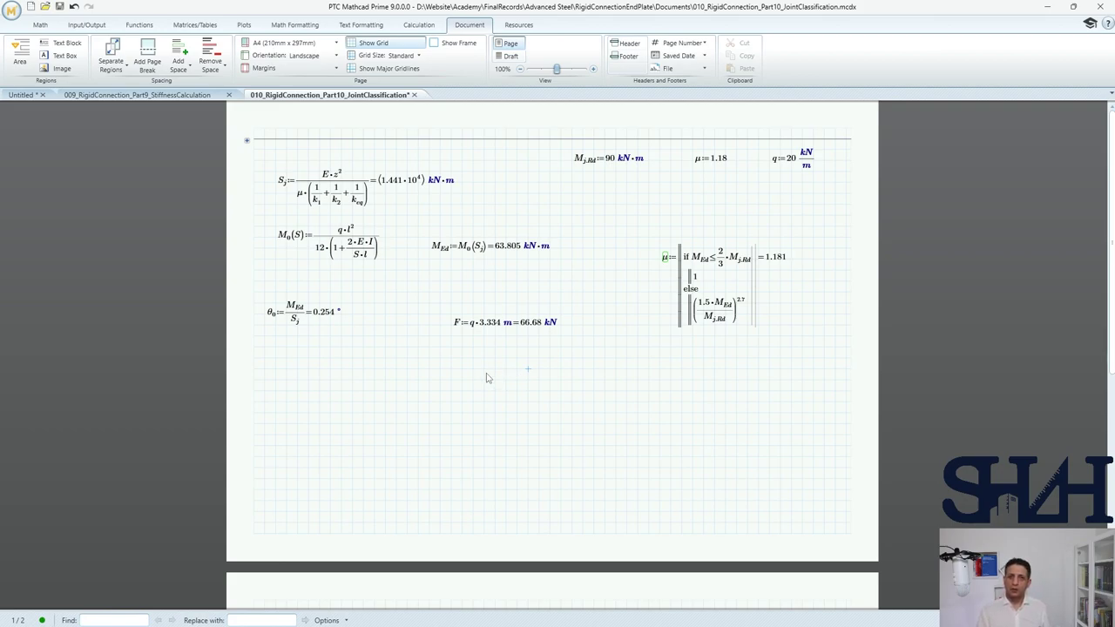
Evaluate F divided by 150 kN below the force definition and minimize the worksheet window
text(F)
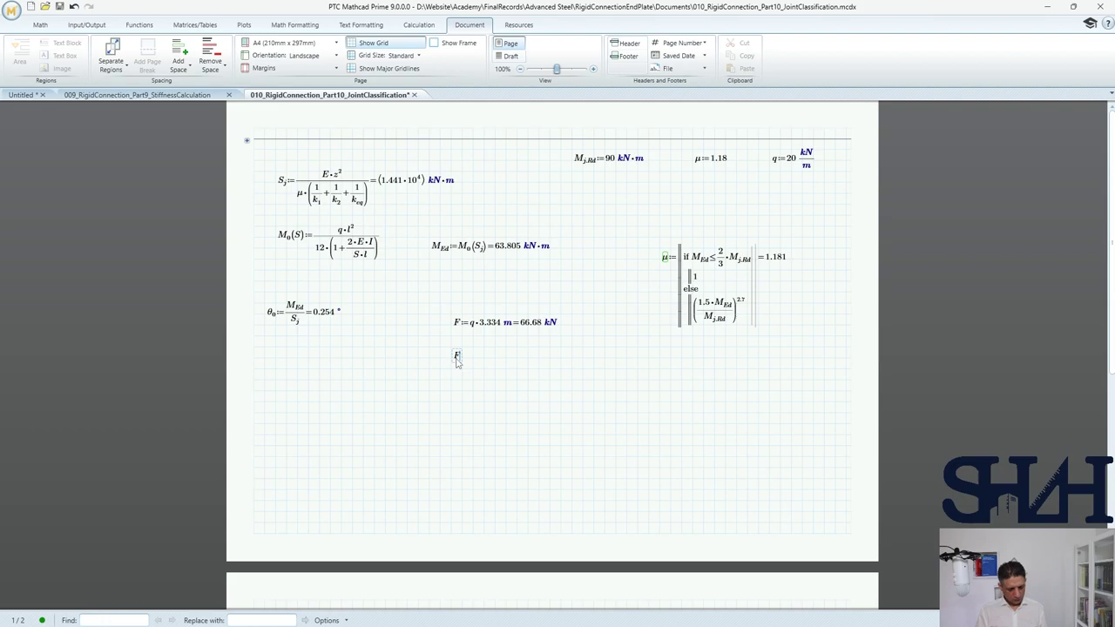
text(/50 kN=0.445)
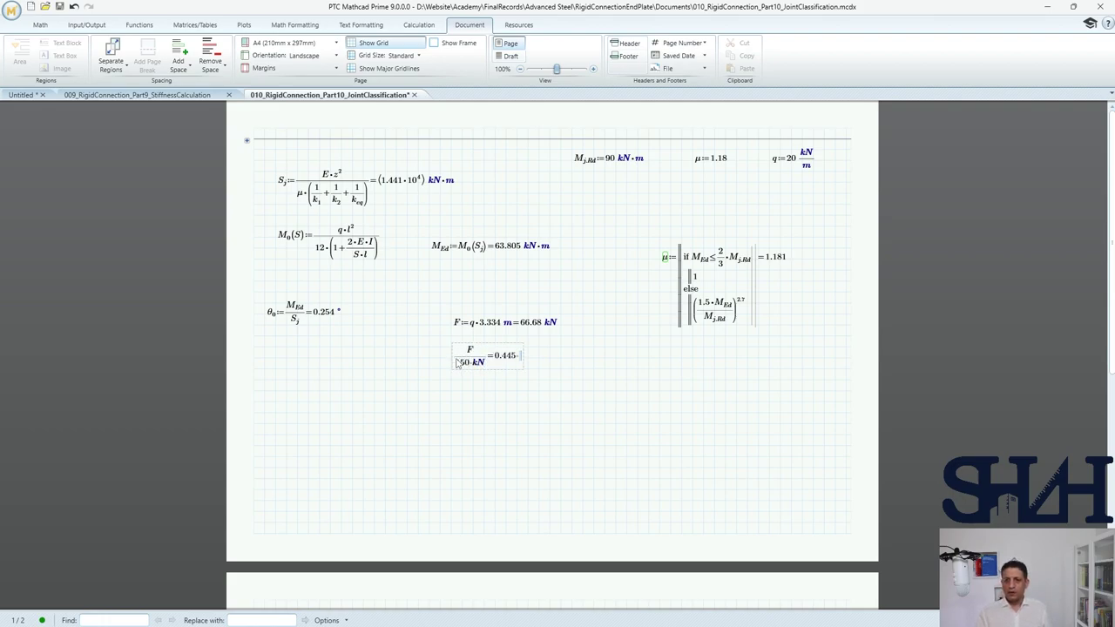
click(1047, 6)
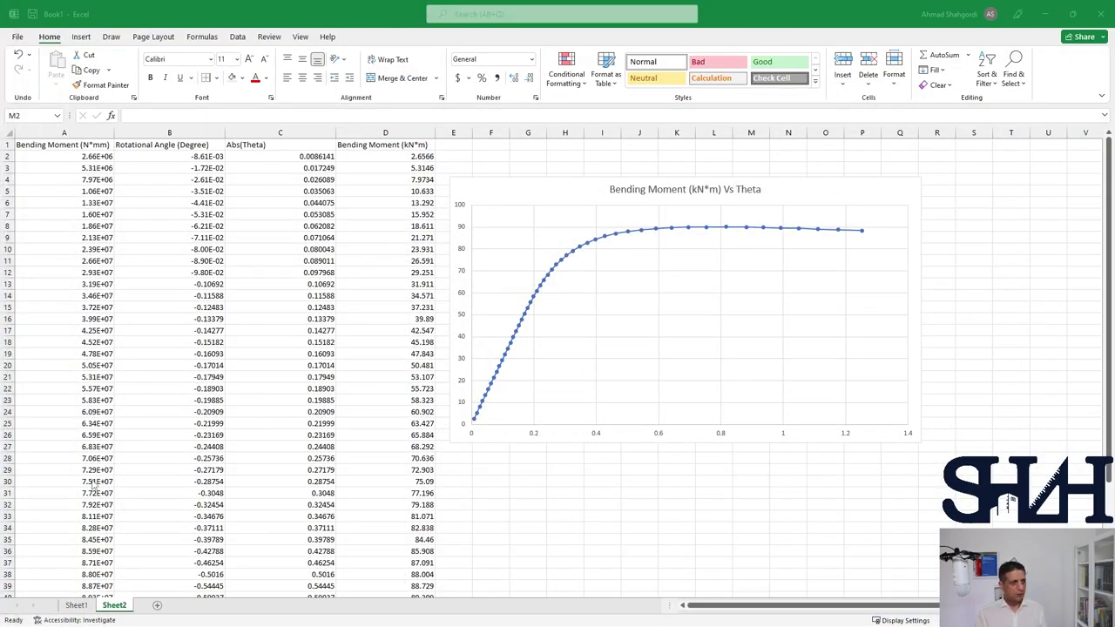
Switch to Ansys Mechanical, locate the moment reaction at time 0.44 s in the chart's tabular data, and bring up the Mathcad worksheet for comparison
key(alt+Tab)
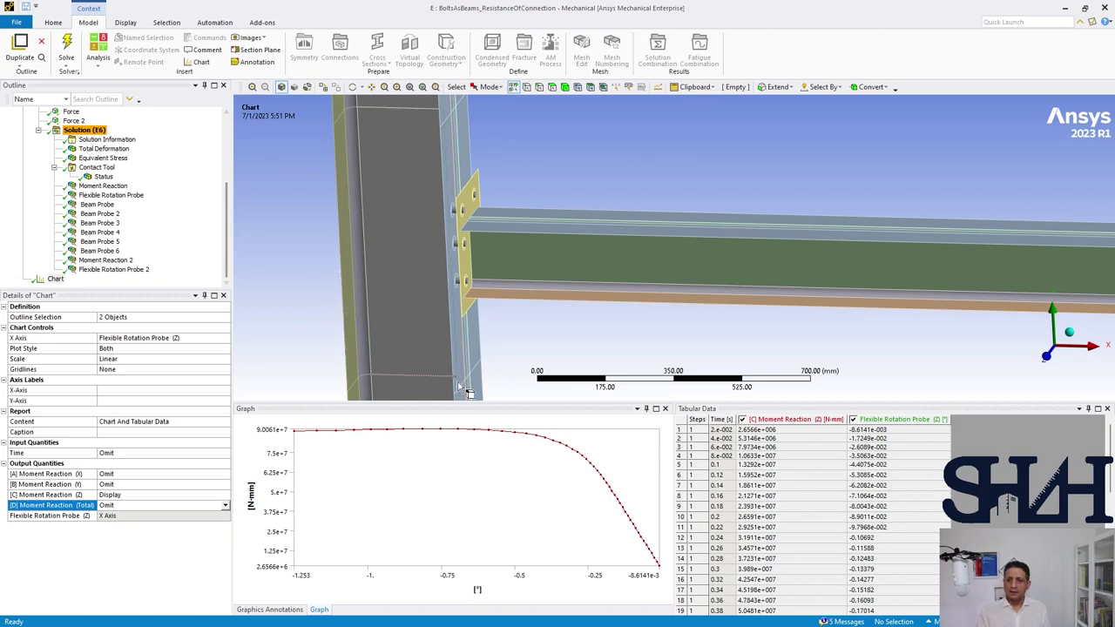
click(716, 550)
key(ctrl+a)
scroll(717, 552, down, 2)
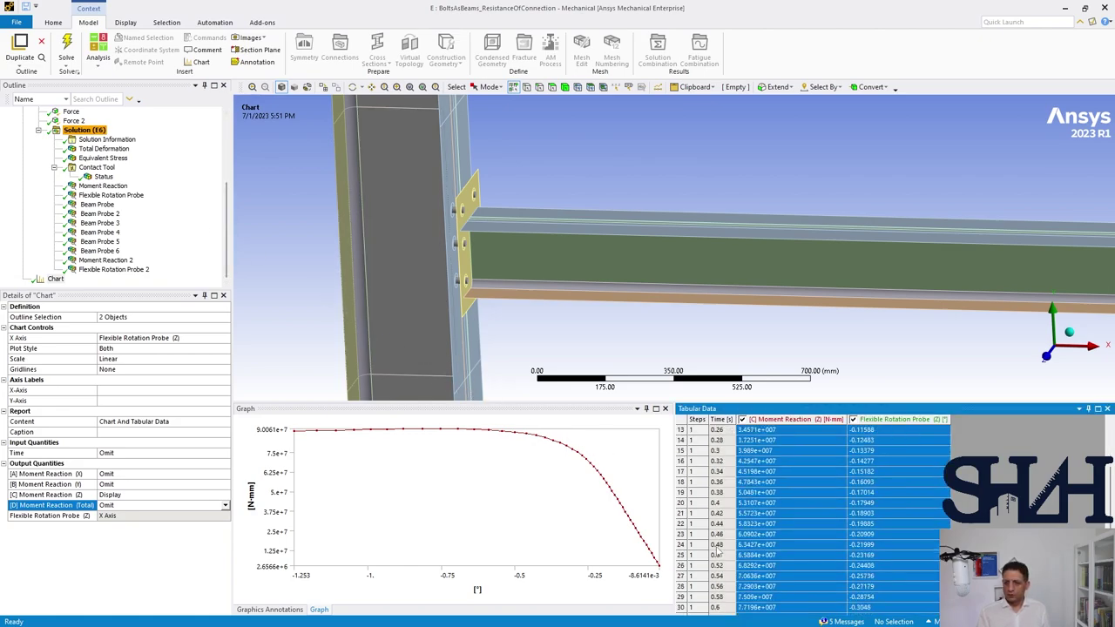
click(718, 524)
click(756, 523)
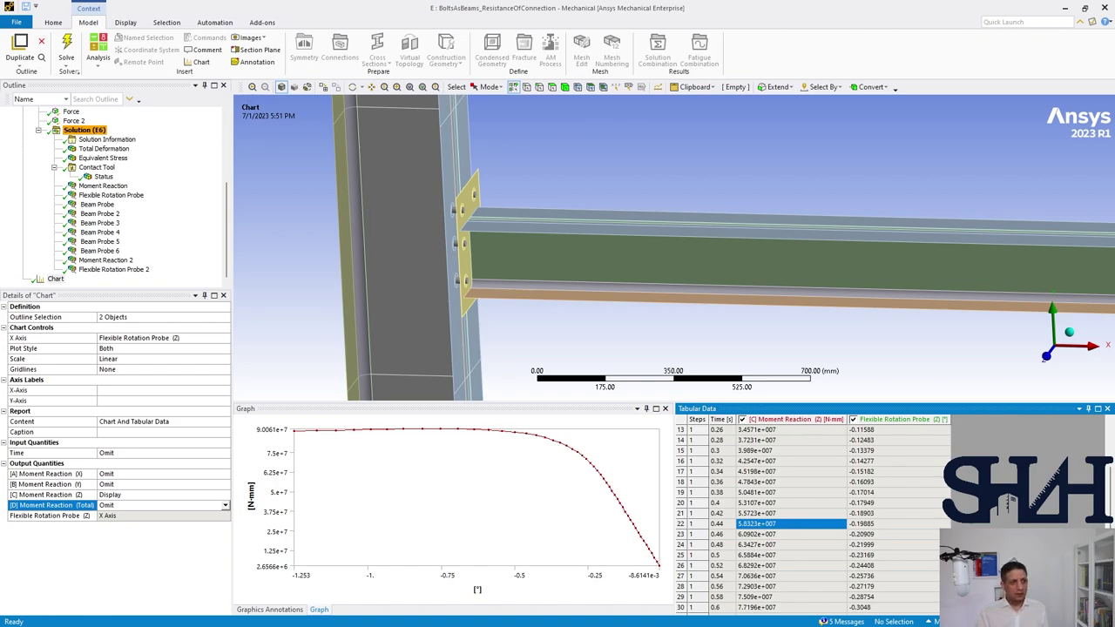
key(alt+Tab)
drag(494, 19, 441, 28)
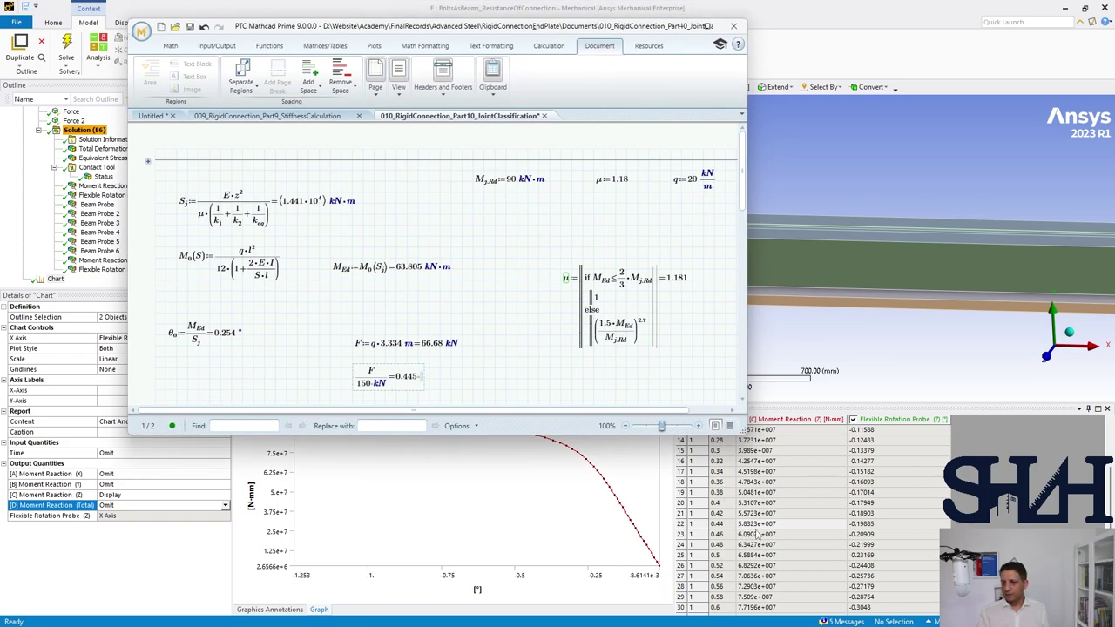